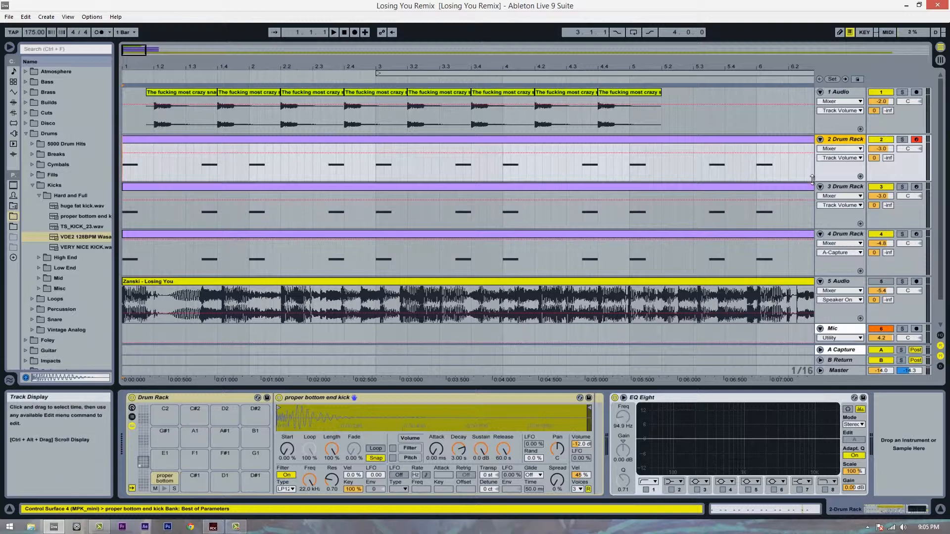
# Review the devices on the three Drum Rack tracks, then briefly solo and unsolo track 2.
pyautogui.click(841, 187)
pyautogui.click(839, 234)
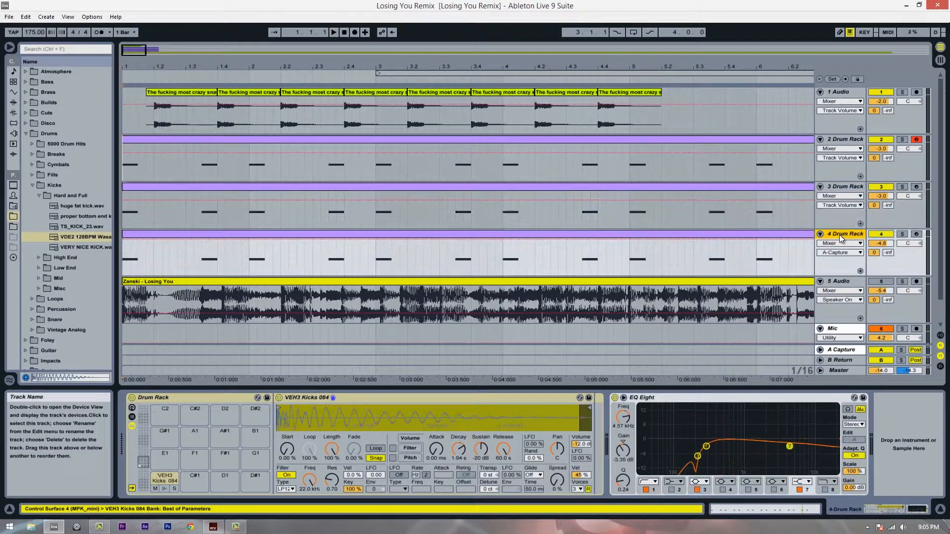
pyautogui.click(842, 139)
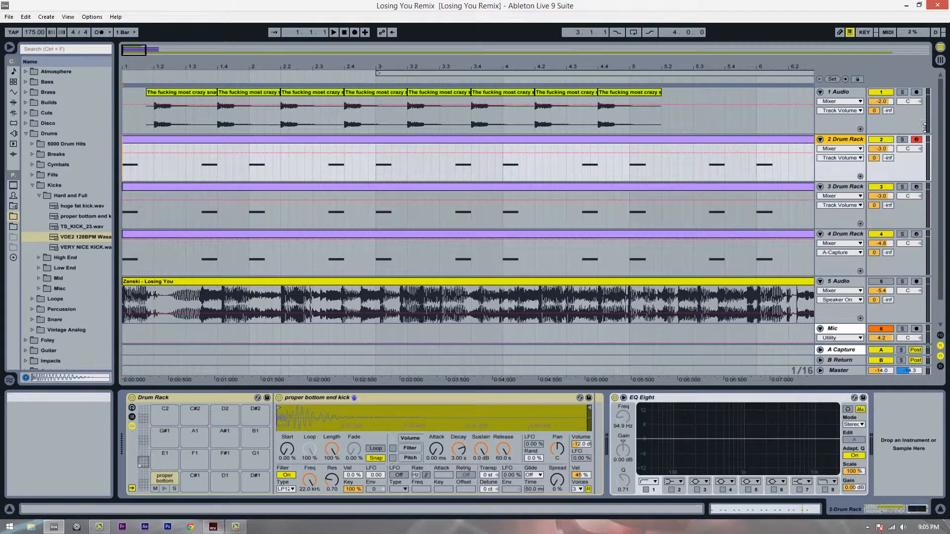
pyautogui.click(904, 139)
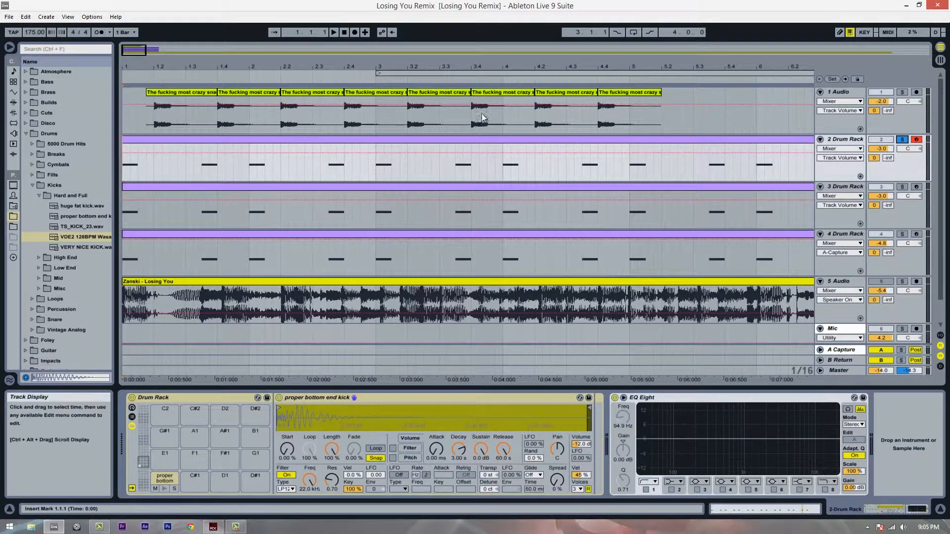
pyautogui.click(903, 140)
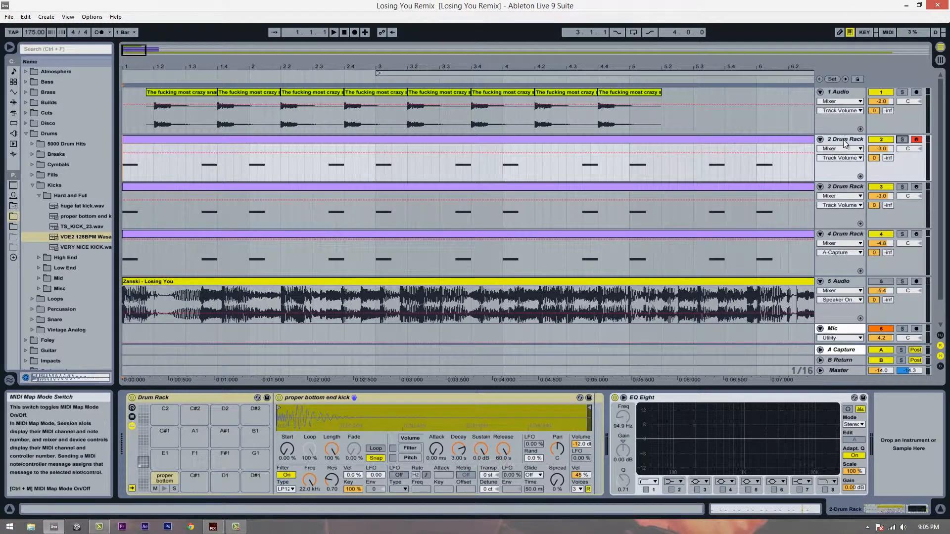
# Mute tracks 3, 4 and 1 and play the track 2 kick on its own from the start of the arrangement.
pyautogui.click(881, 187)
pyautogui.click(881, 234)
pyautogui.click(874, 93)
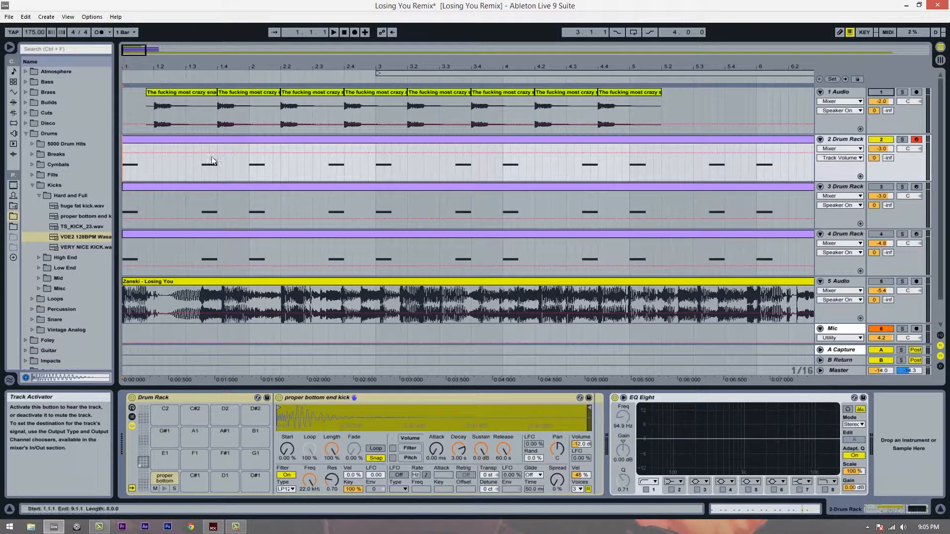
pyautogui.click(128, 174)
pyautogui.moveTo(120, 173); pyautogui.dragTo(122, 174)
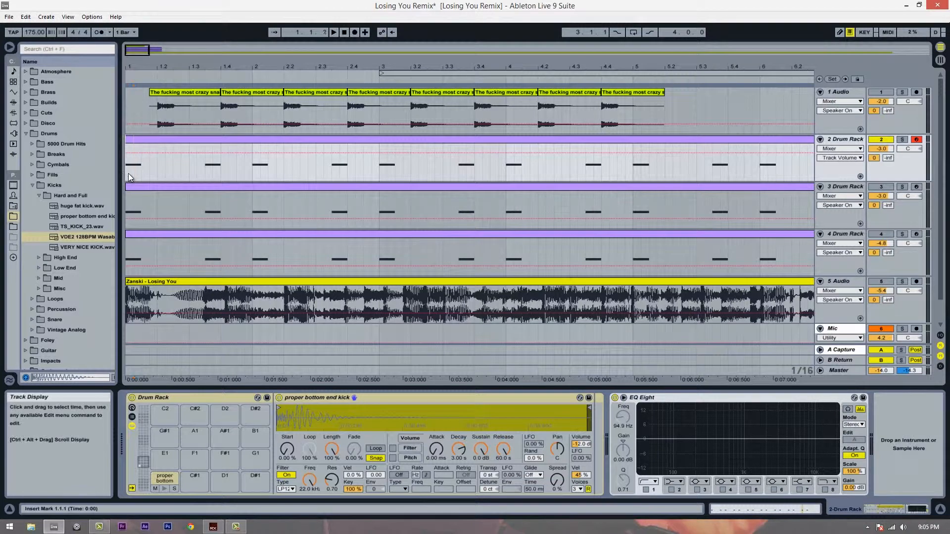
pyautogui.press('space')
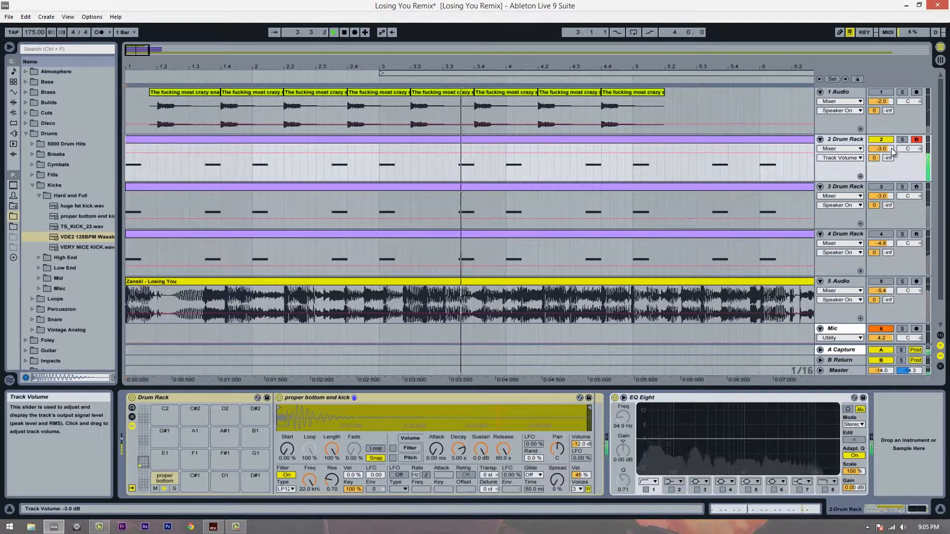
pyautogui.press('space')
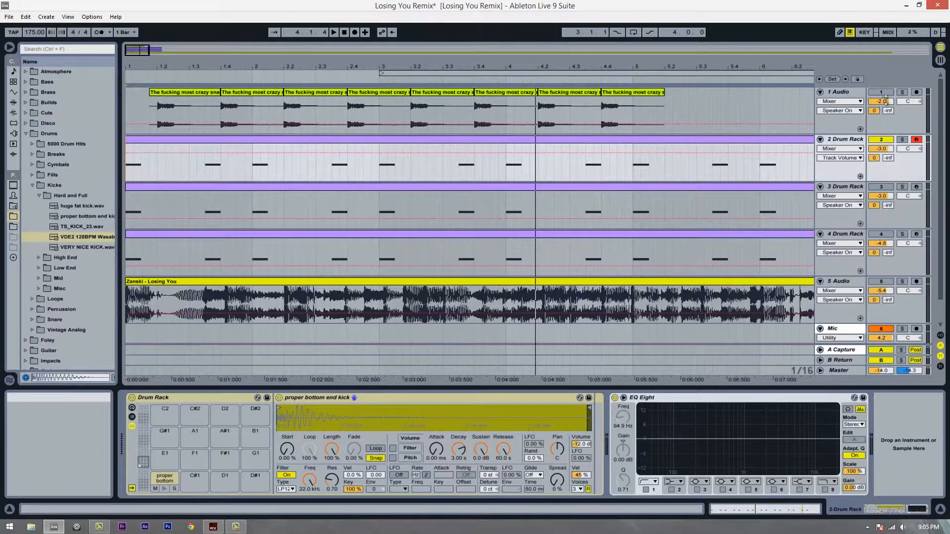
# Unmute track 3 and play its kick layered with track 2.
pyautogui.click(882, 186)
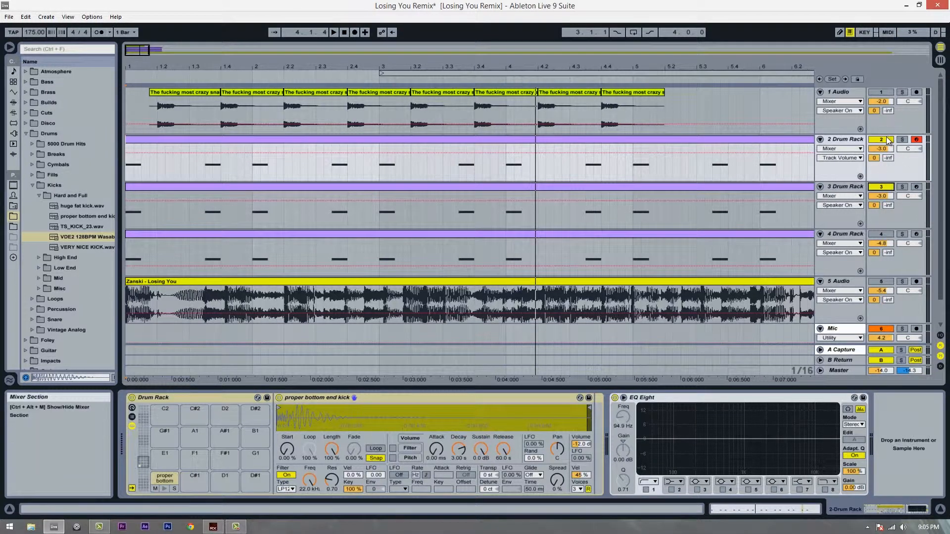
pyautogui.press('space')
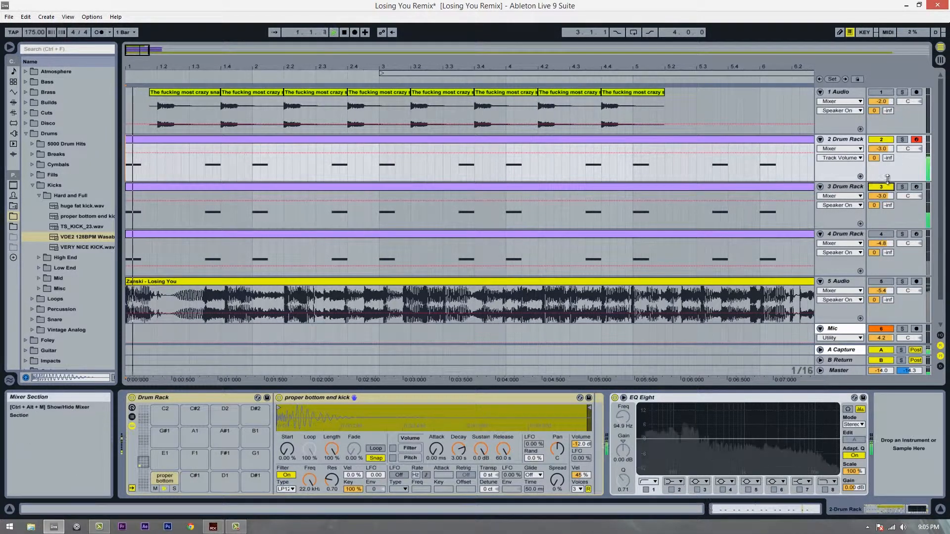
pyautogui.press('space')
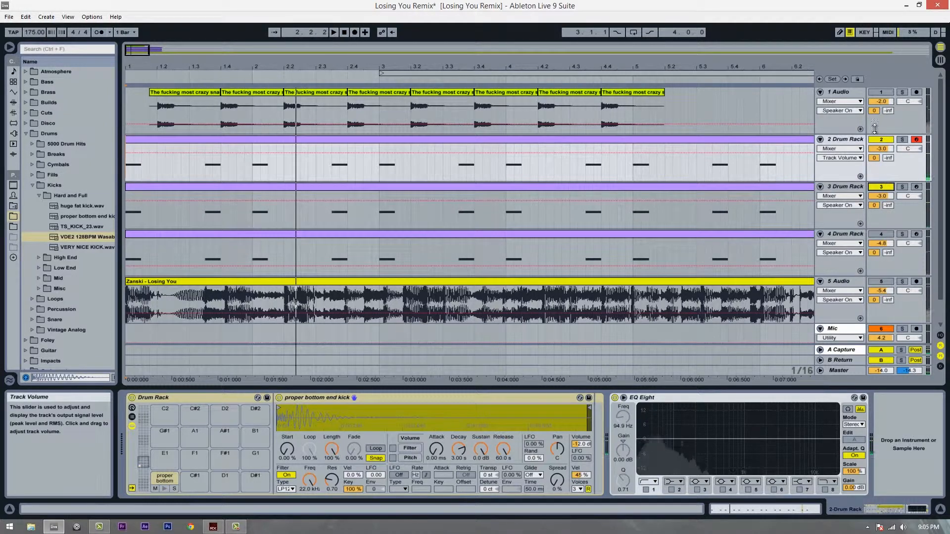
# Mute track 2 and play the track 3 kick on its own.
pyautogui.click(880, 140)
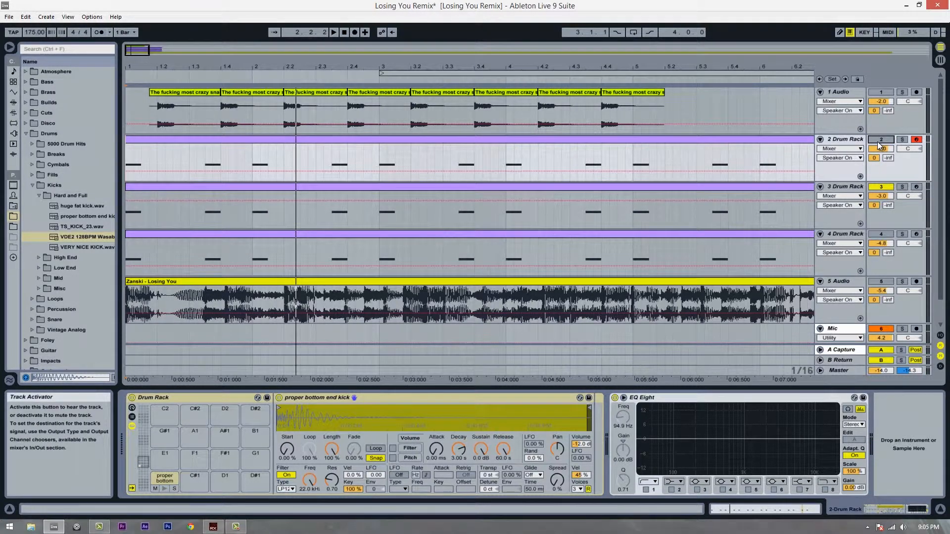
pyautogui.press('space')
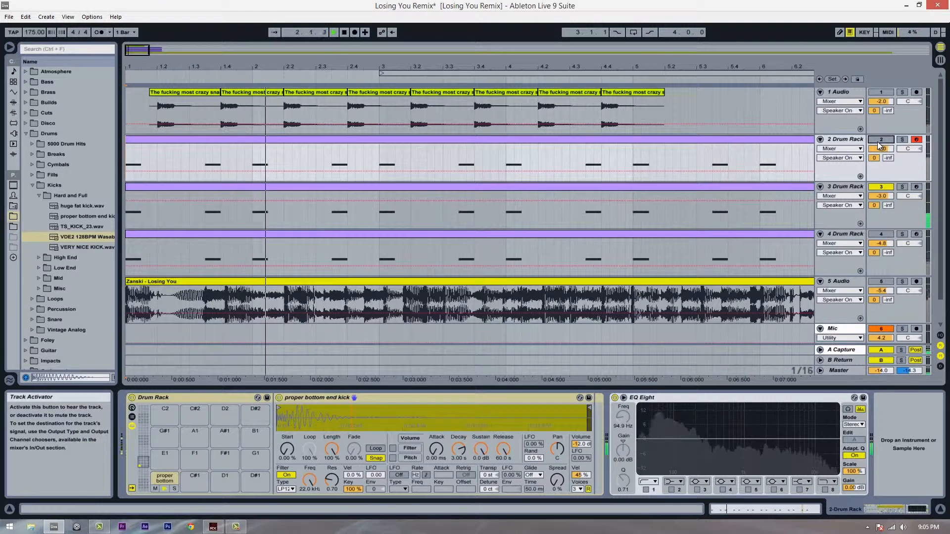
pyautogui.press('space')
# Unmute track 2 and play it with track 3, comparing track 3's EQ Eight filter 1 switched off and back on.
pyautogui.click(841, 186)
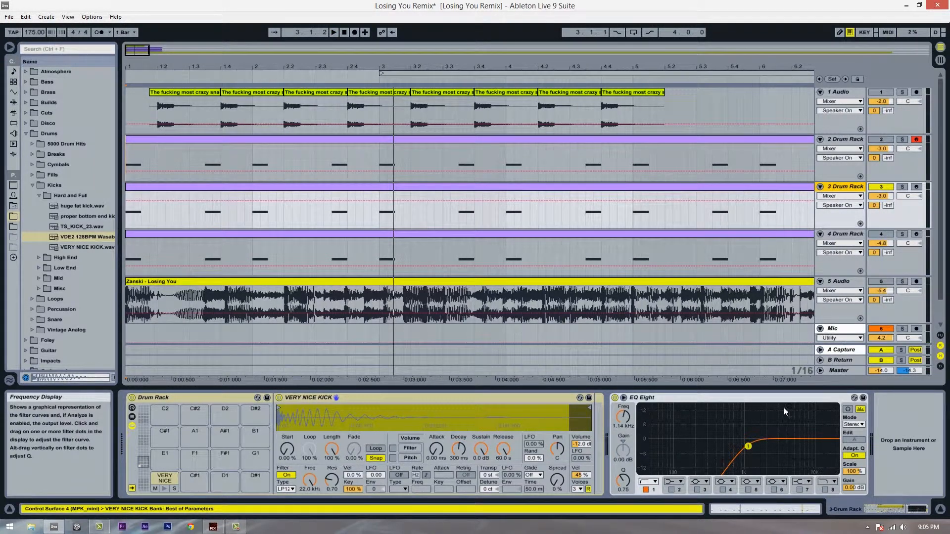
pyautogui.click(646, 489)
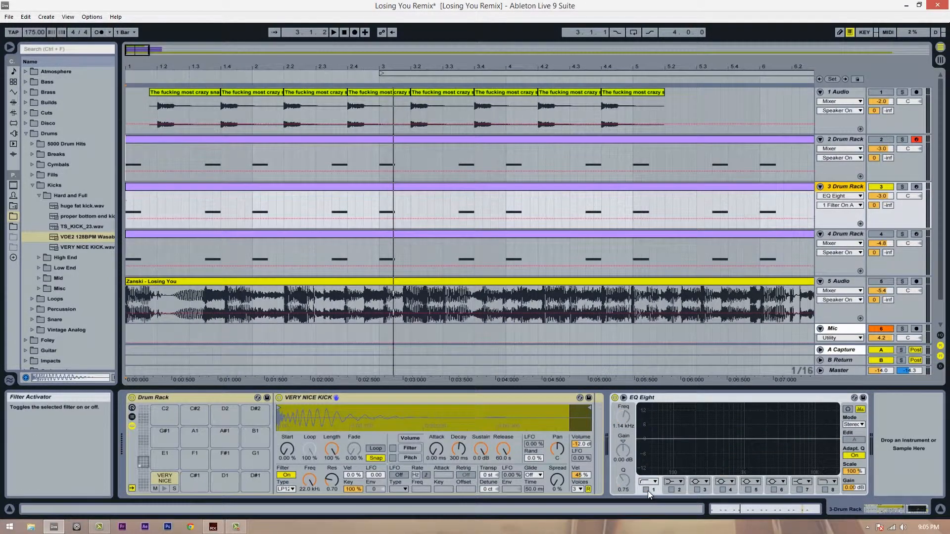
pyautogui.click(879, 139)
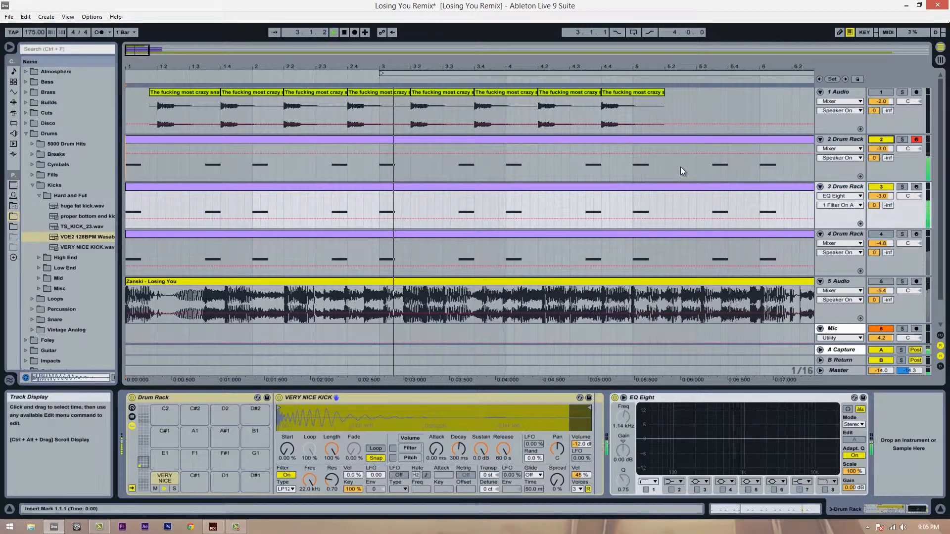
pyautogui.press('space')
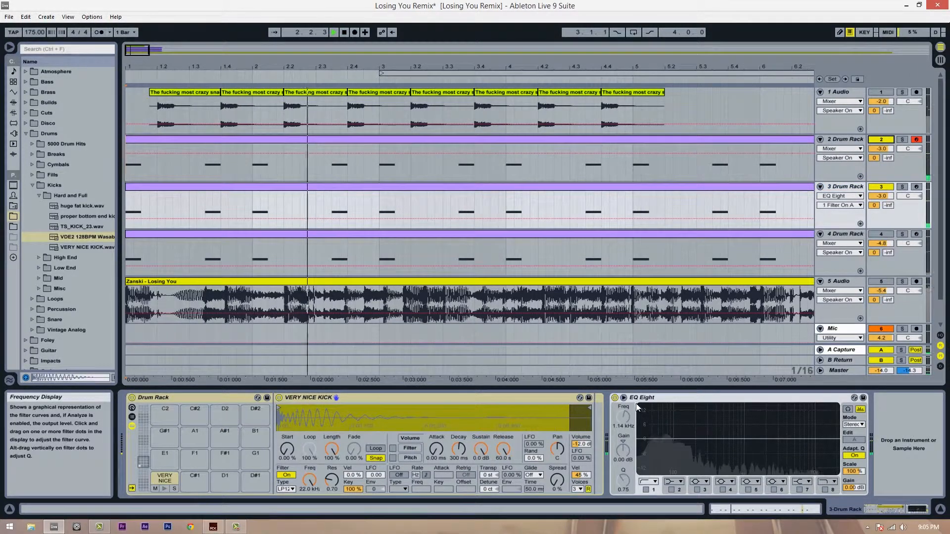
pyautogui.click(646, 490)
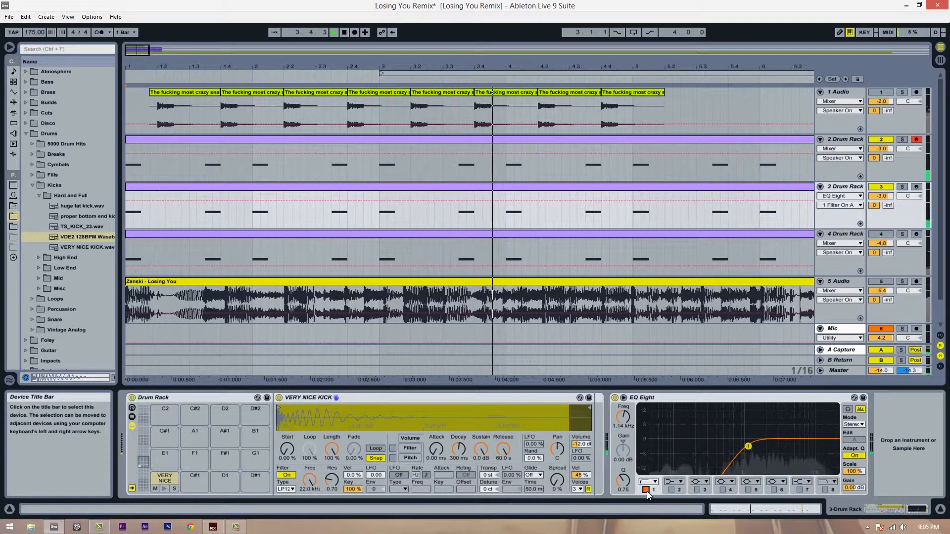
pyautogui.press('space')
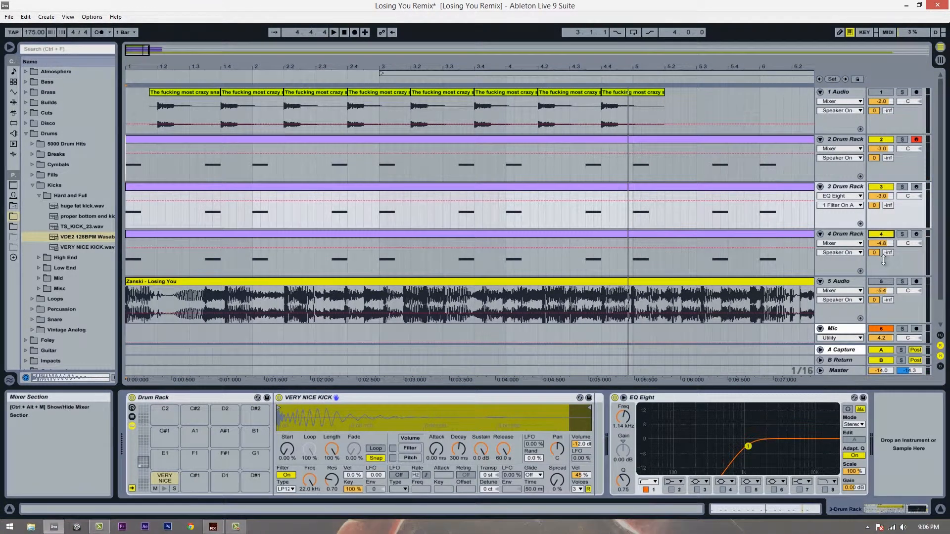
# Show the devices of track 4 and play the three kick layers together, muting and unmuting track 4 for comparison.
pyautogui.click(854, 237)
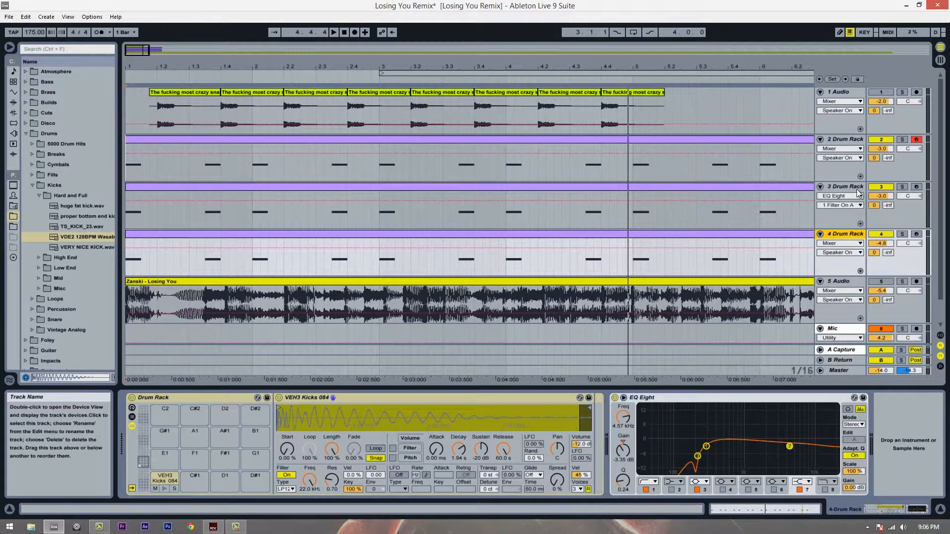
pyautogui.press('space')
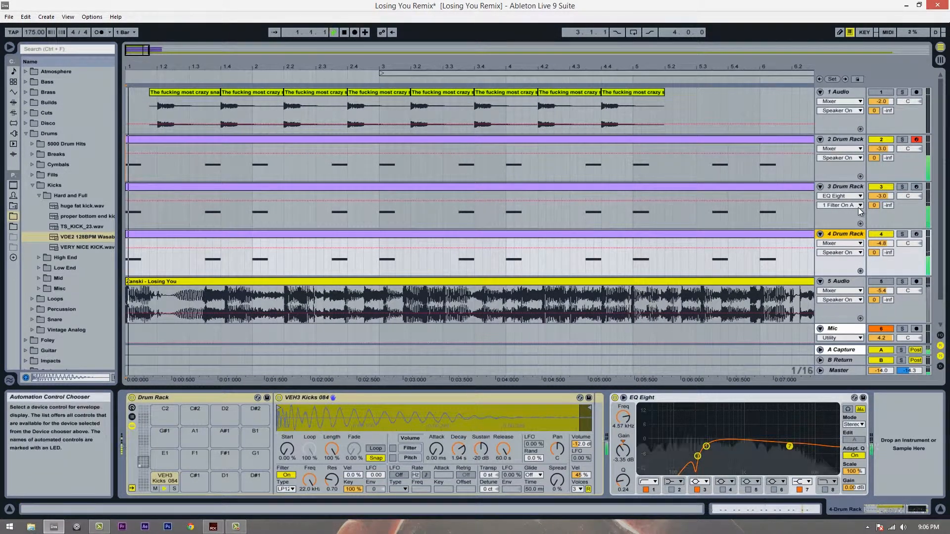
pyautogui.click(887, 235)
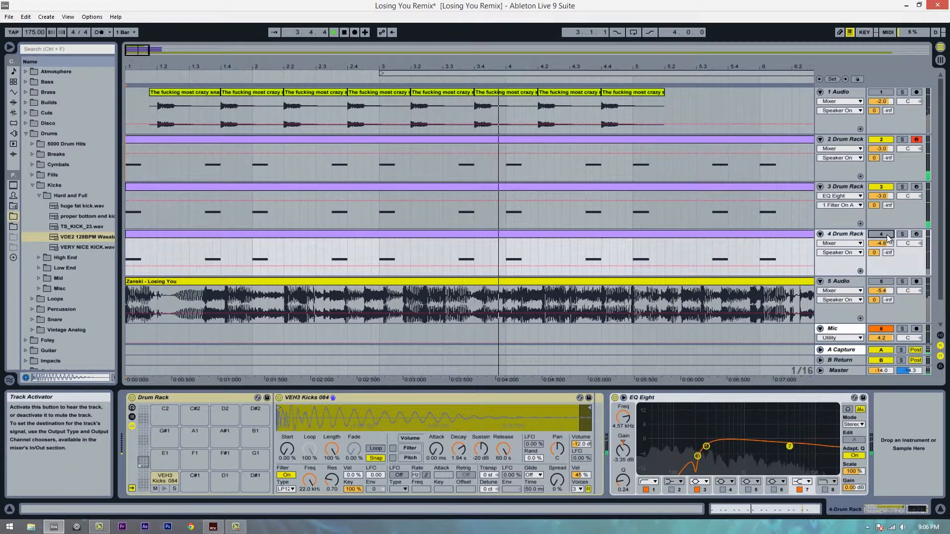
pyautogui.click(886, 234)
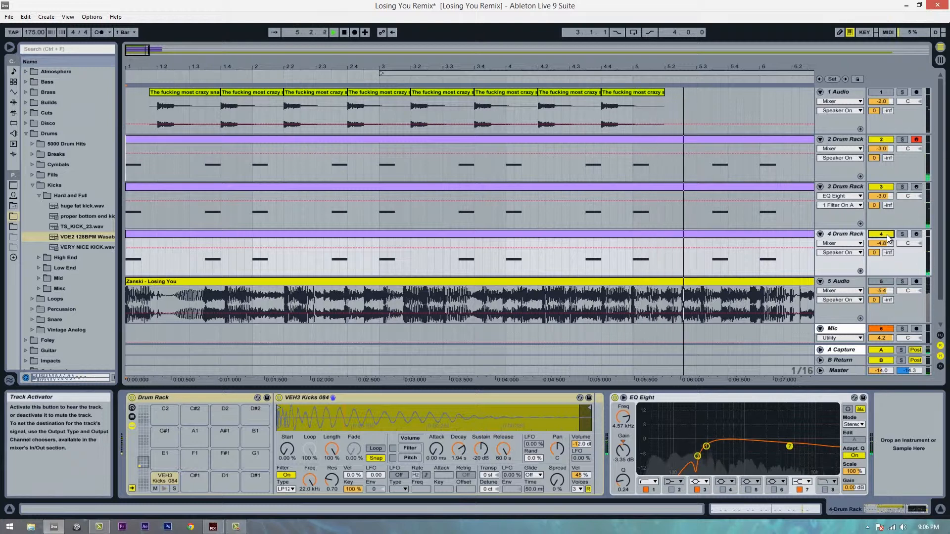
pyautogui.press('space')
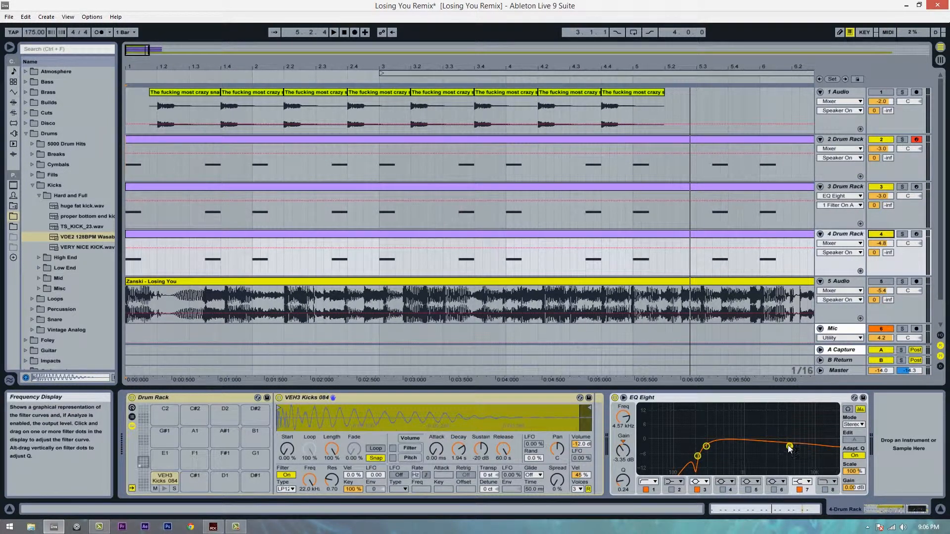
# Load VERY NICE KICK.wav from the Hard and Full kicks folder onto the C#1 pad of track 2's Drum Rack.
pyautogui.click(129, 171)
pyautogui.click(835, 139)
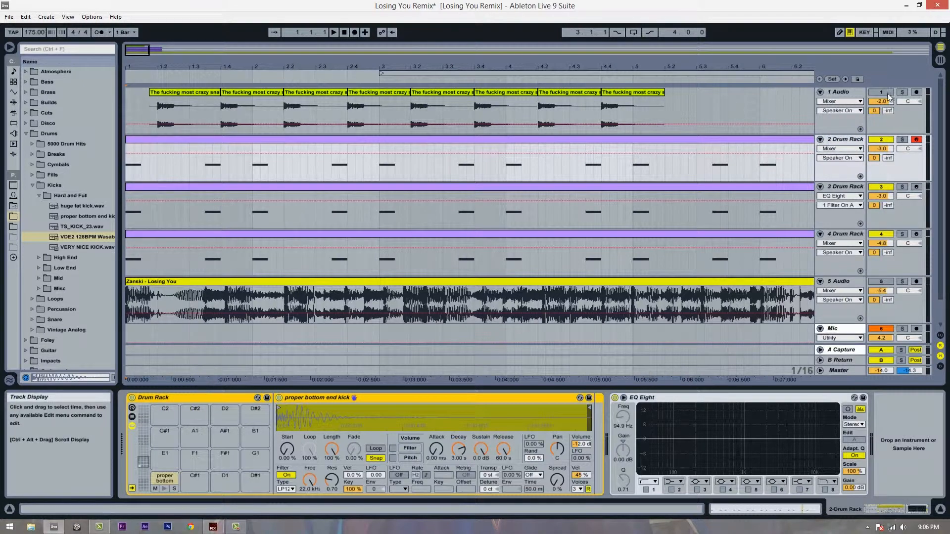
pyautogui.click(850, 187)
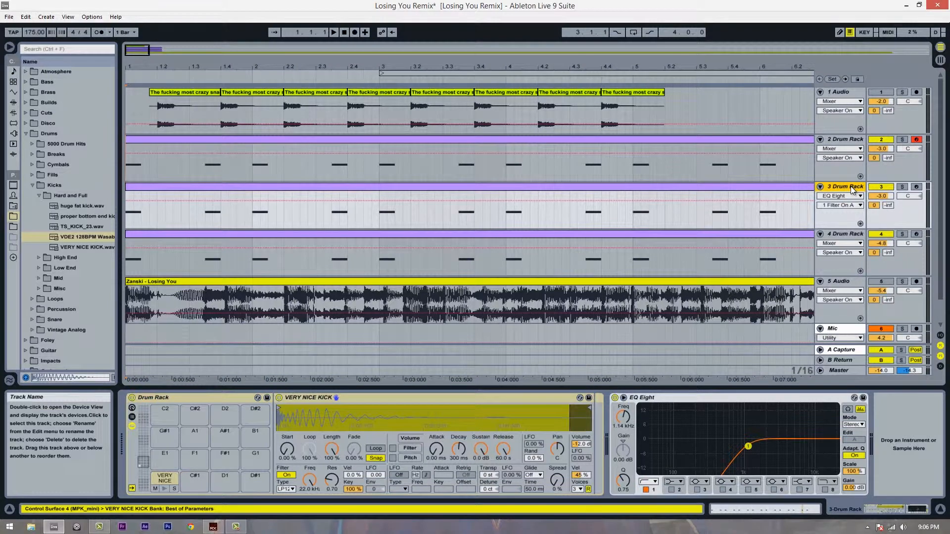
pyautogui.click(166, 478)
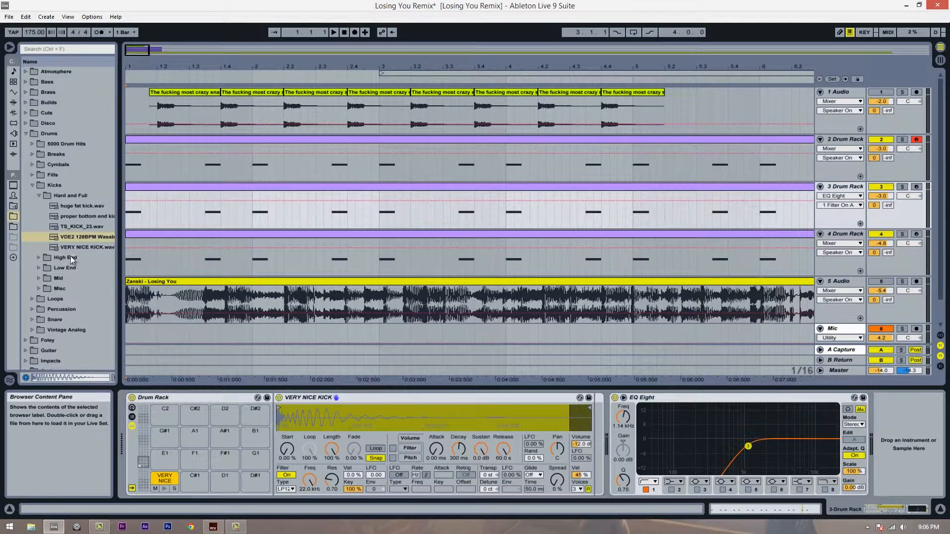
pyautogui.click(82, 247)
pyautogui.click(845, 140)
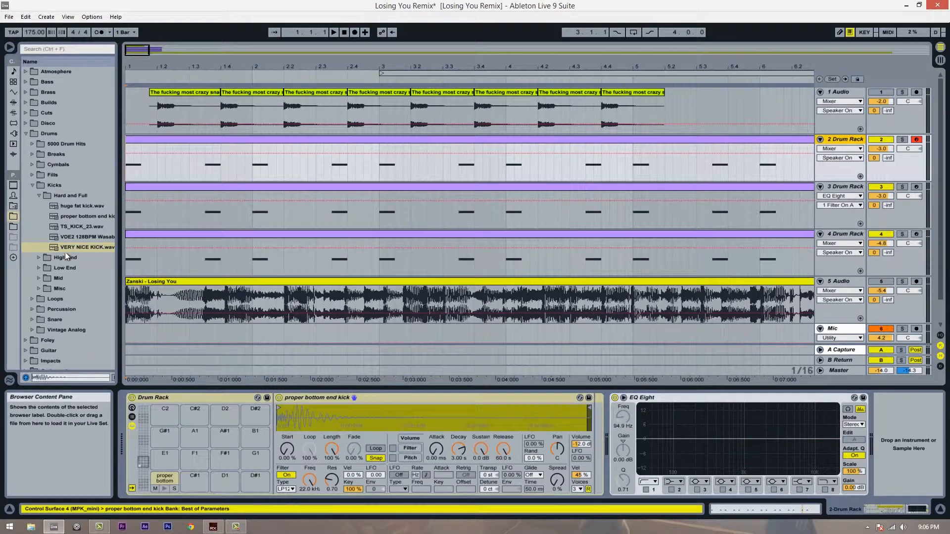
pyautogui.moveTo(68, 249); pyautogui.dragTo(196, 479)
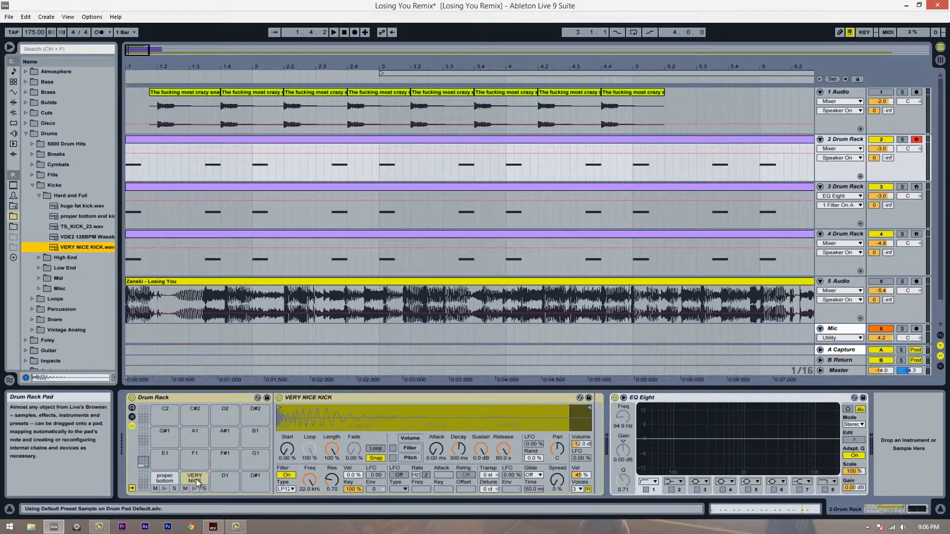
# Load VEH3 Kicks 084.wav from the Mid kicks folder onto the D1 pad of track 2's Drum Rack.
pyautogui.click(851, 237)
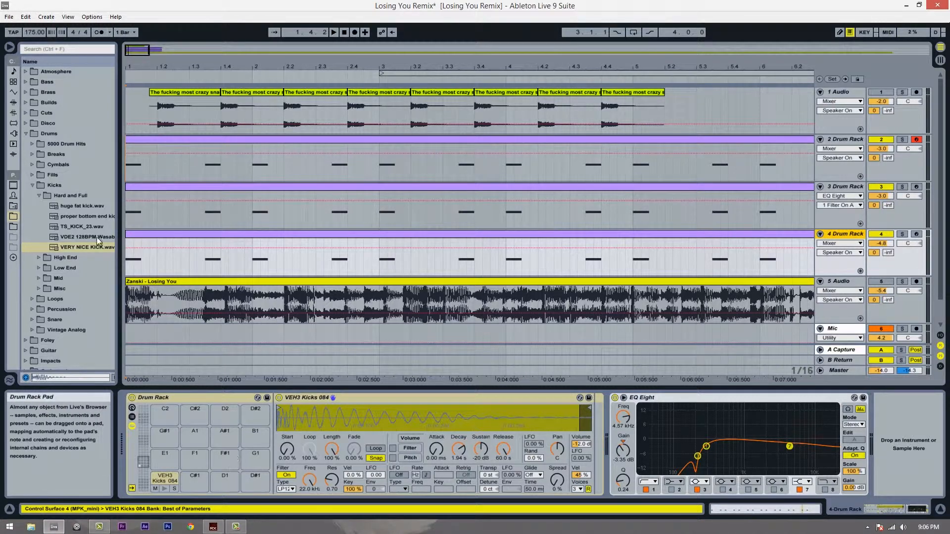
pyautogui.click(39, 196)
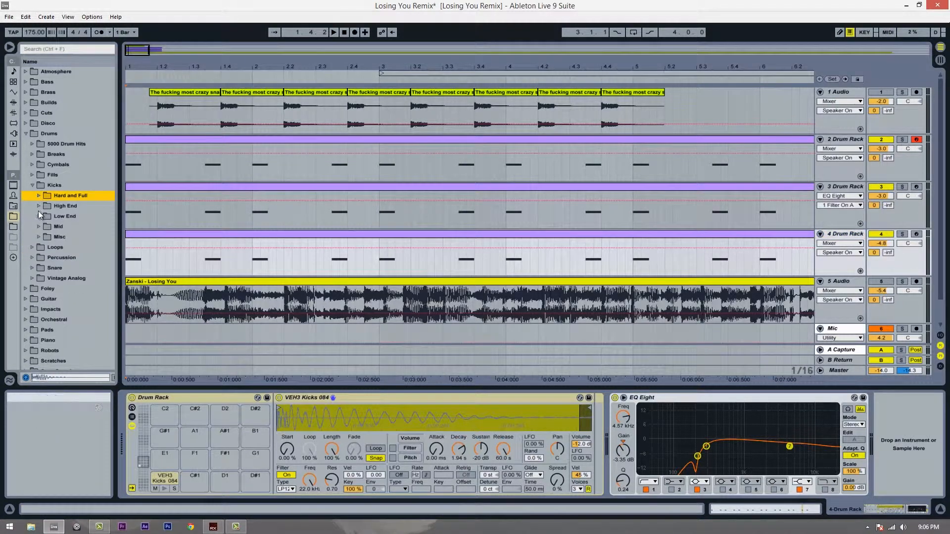
pyautogui.click(39, 227)
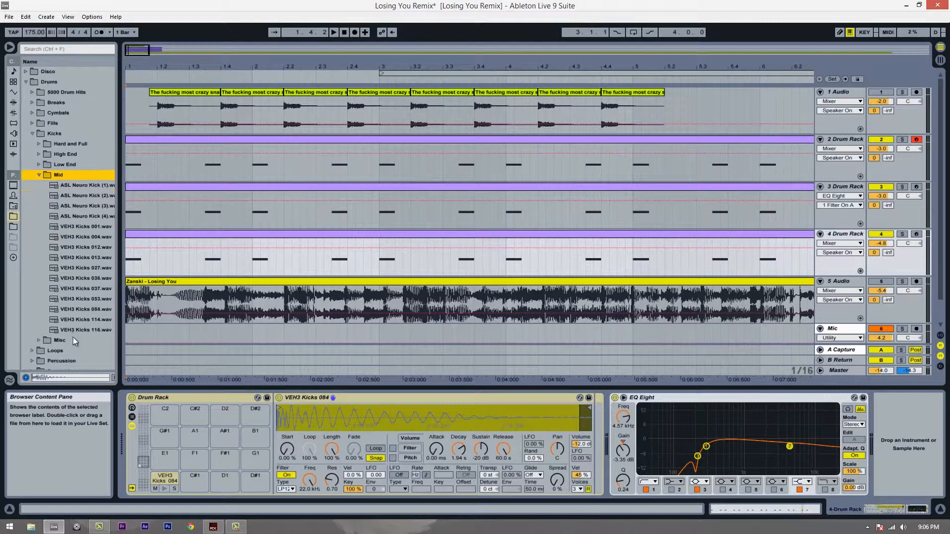
pyautogui.click(79, 309)
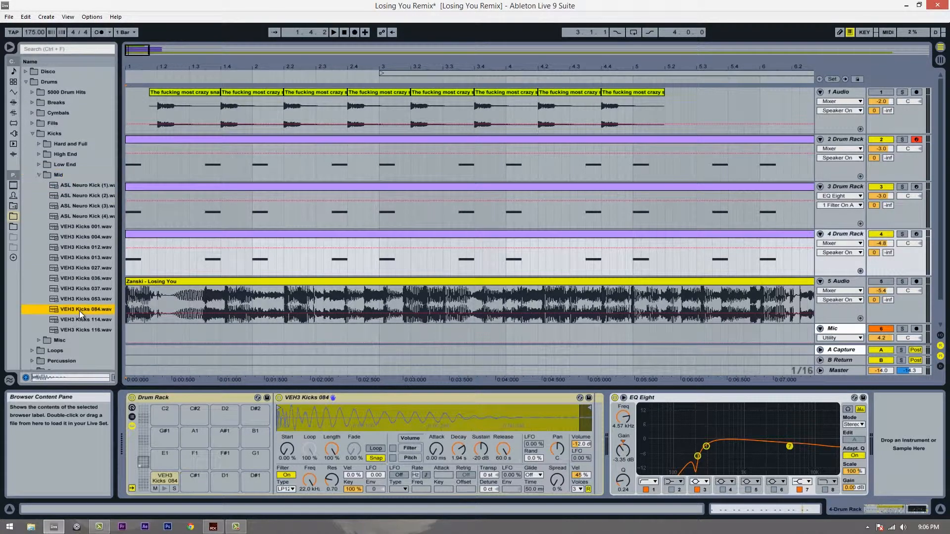
pyautogui.click(851, 138)
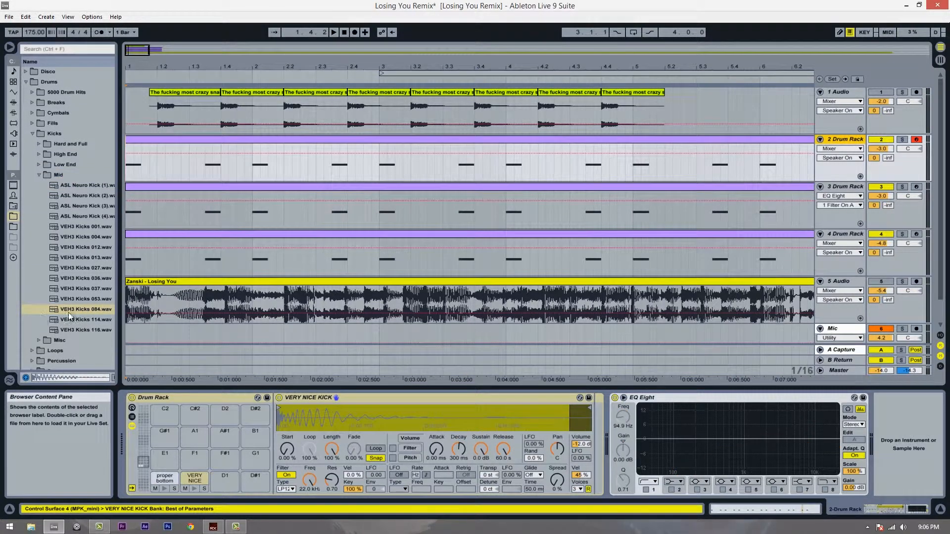
pyautogui.moveTo(74, 308)
pyautogui.mouseDown()
pyautogui.moveTo(322, 377)
pyautogui.moveTo(230, 486)
pyautogui.mouseUp()
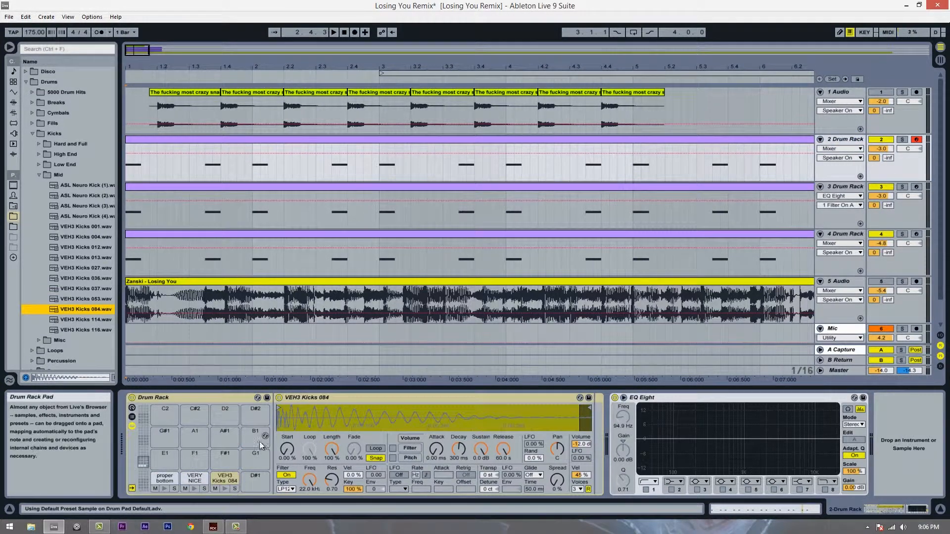
# Move the EQ Eight from track 3 into the VERY NICE KICK pad's chain in track 2's Drum Rack.
pyautogui.click(846, 187)
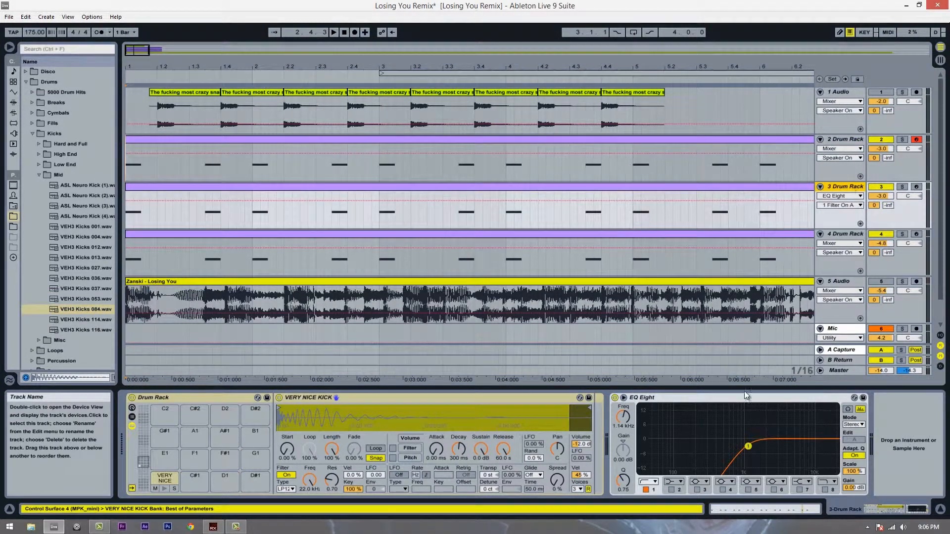
pyautogui.click(683, 399)
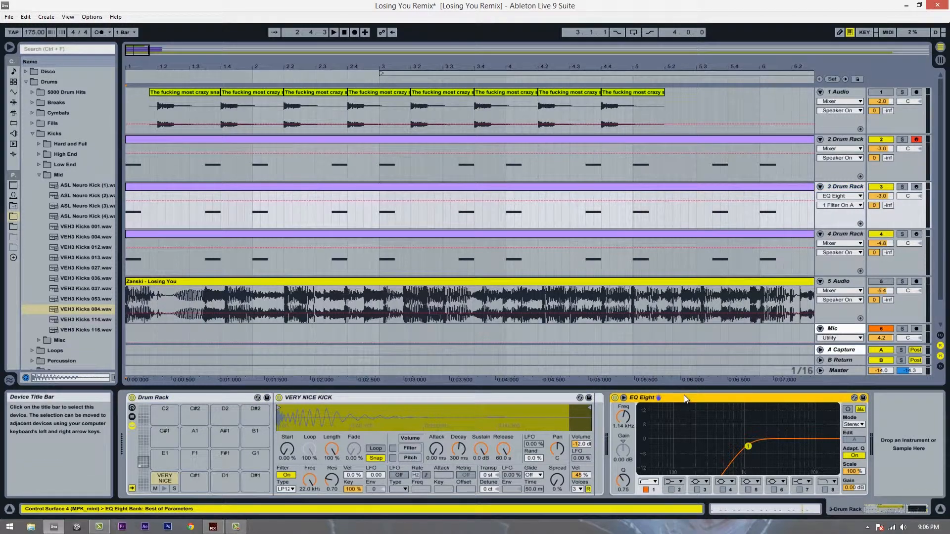
pyautogui.click(850, 139)
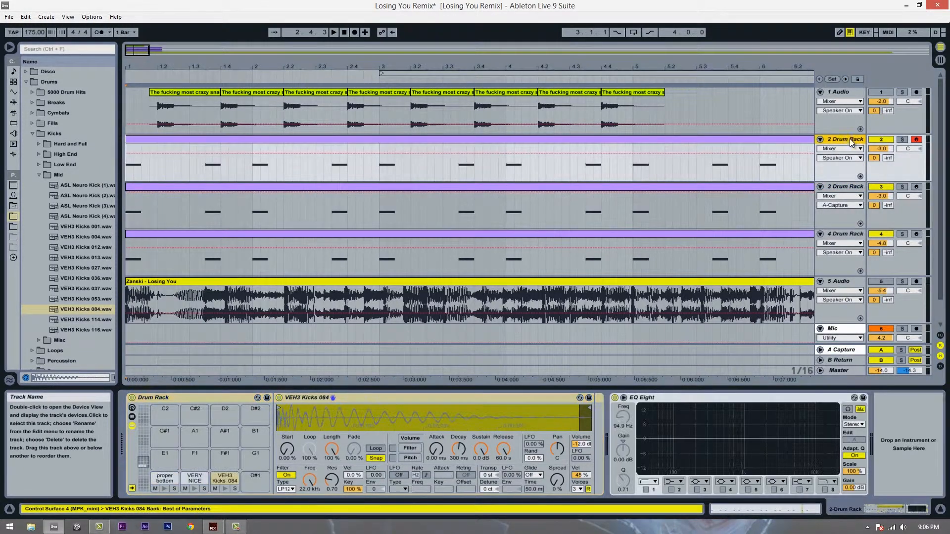
pyautogui.click(196, 478)
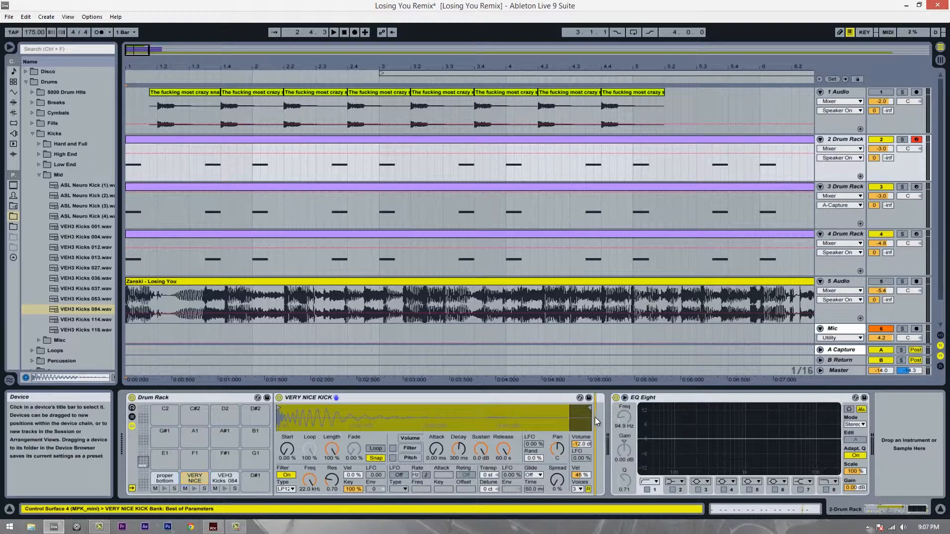
pyautogui.hotkey('ctrl', 'v')
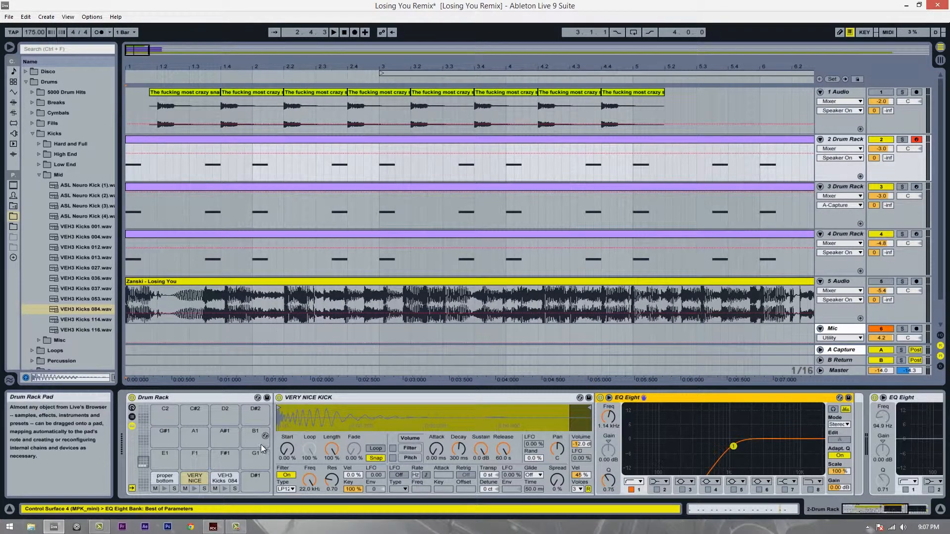
# Move the EQ Eight from track 4 into the VEH3 Kicks 084 pad's chain in track 2's Drum Rack.
pyautogui.click(222, 479)
pyautogui.click(856, 234)
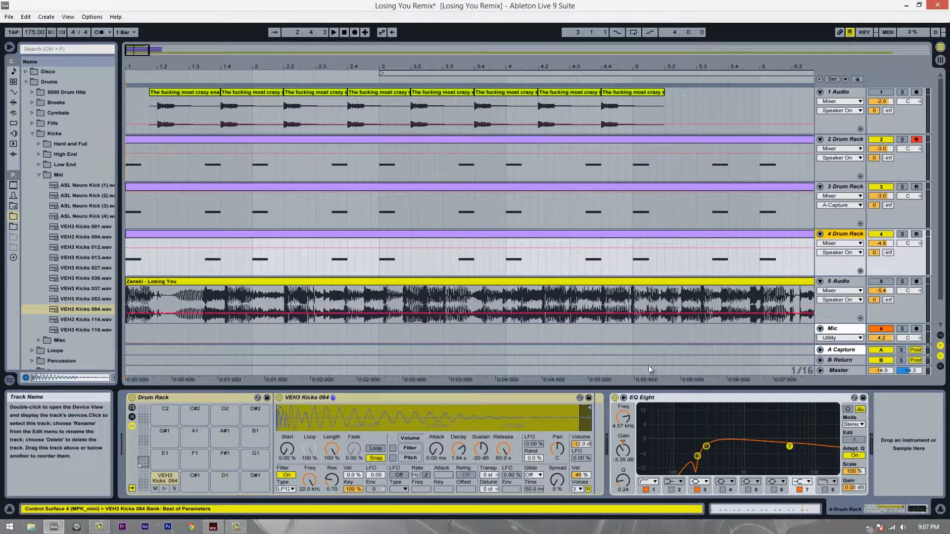
pyautogui.click(655, 396)
pyautogui.hotkey('ctrl', 'x')
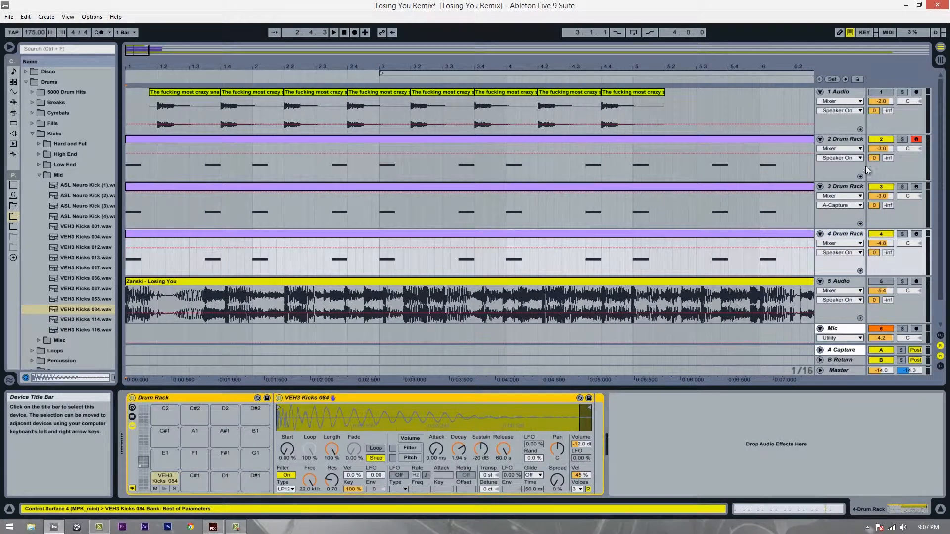
pyautogui.click(852, 139)
pyautogui.click(230, 480)
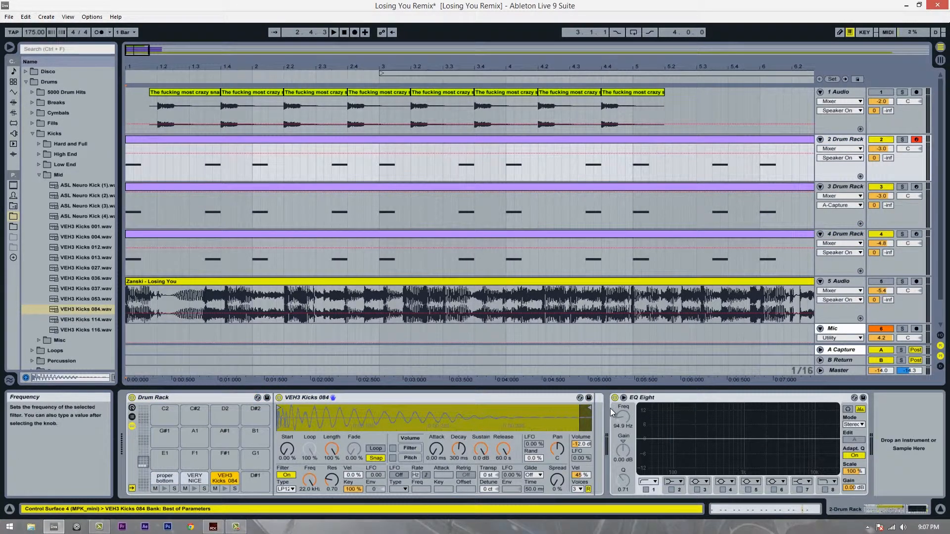
pyautogui.hotkey('ctrl', 'v')
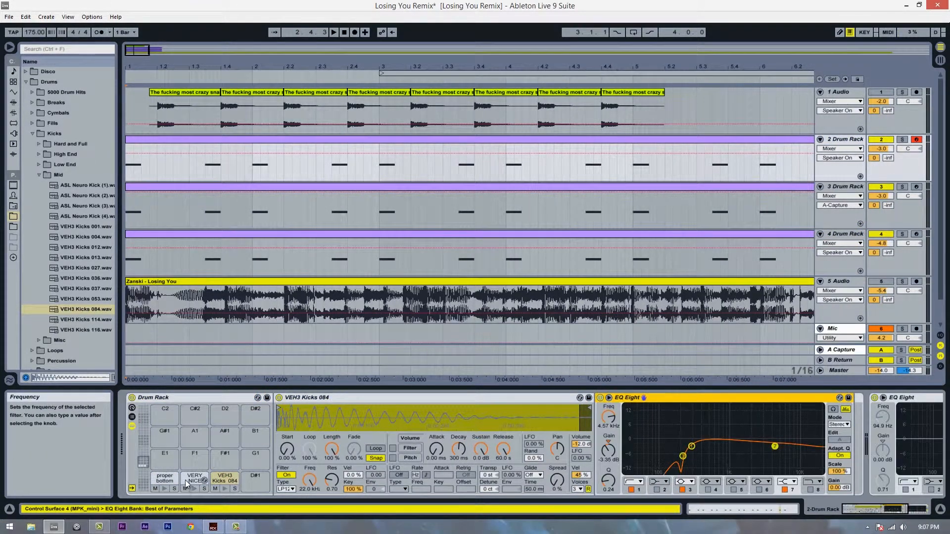
# Delete the flat EQ Eight after track 2's Drum Rack and check the VERY NICE KICK and VEH3 Kicks 084 pad chains.
pyautogui.click(856, 139)
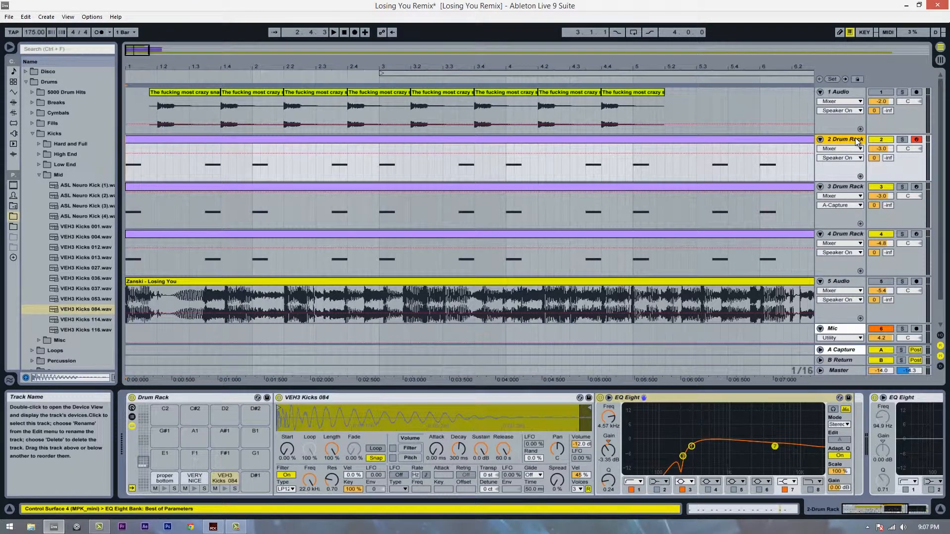
pyautogui.hscroll(5, 847, 427)
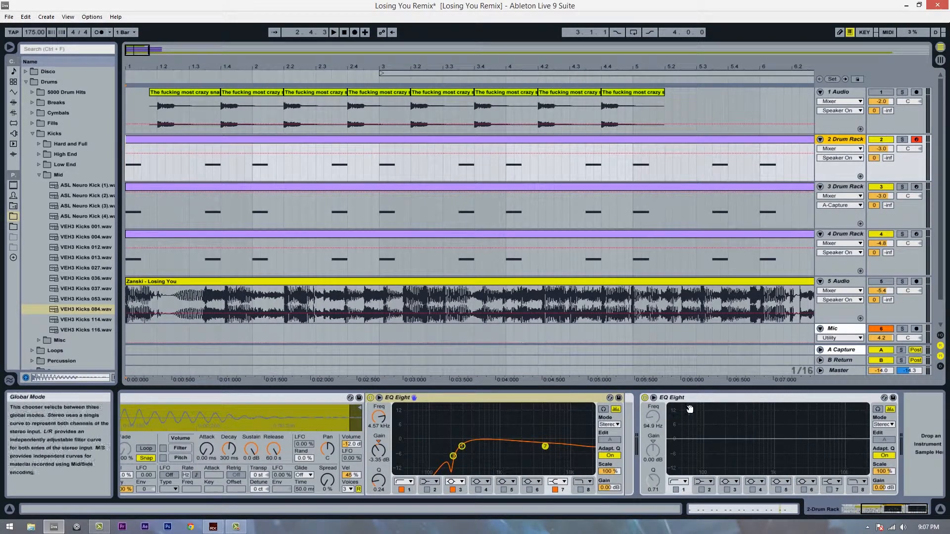
pyautogui.click(755, 401)
pyautogui.press('Delete')
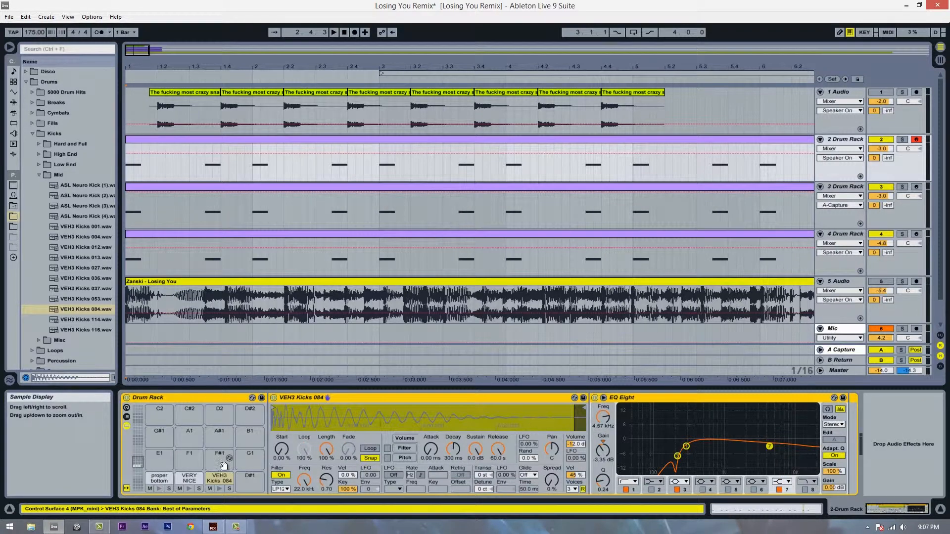
pyautogui.click(189, 478)
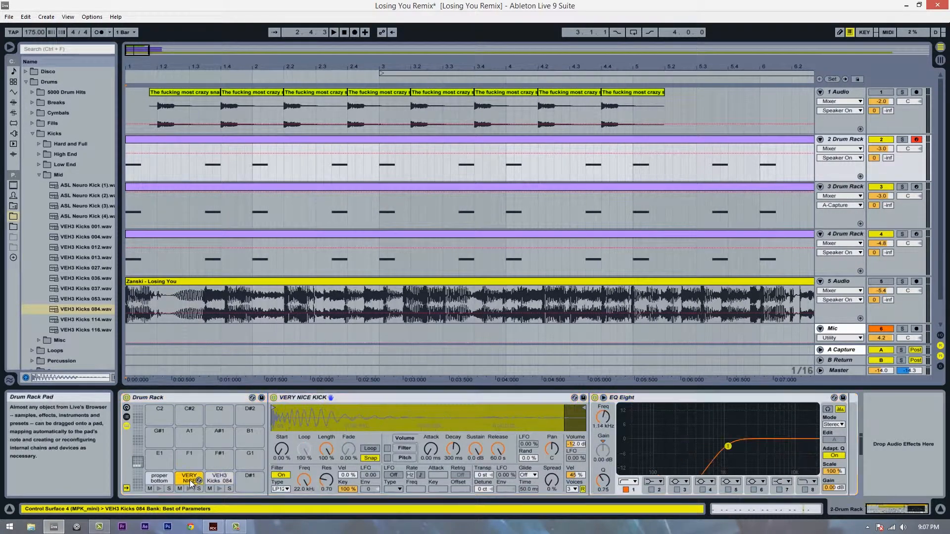
pyautogui.click(216, 478)
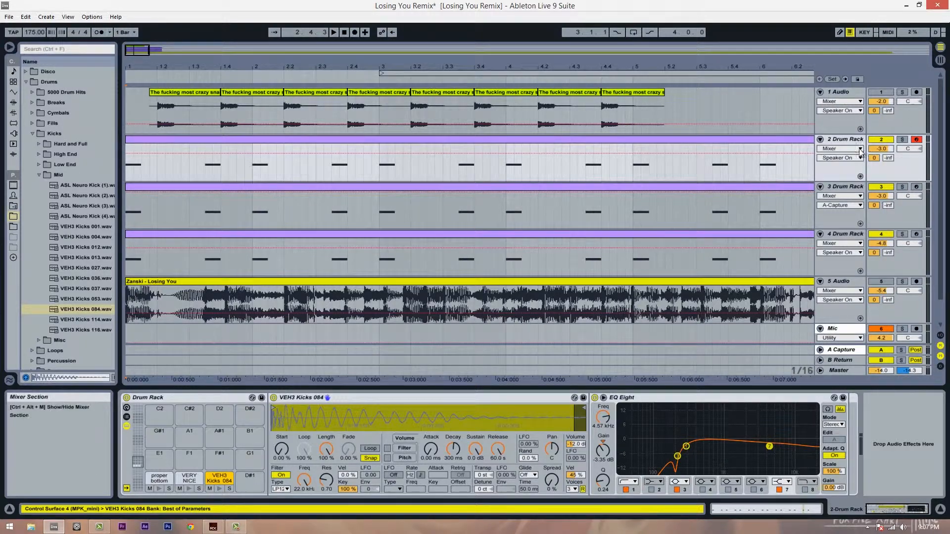
# Delete the leftover Drum Rack tracks 3 and 4.
pyautogui.click(841, 189)
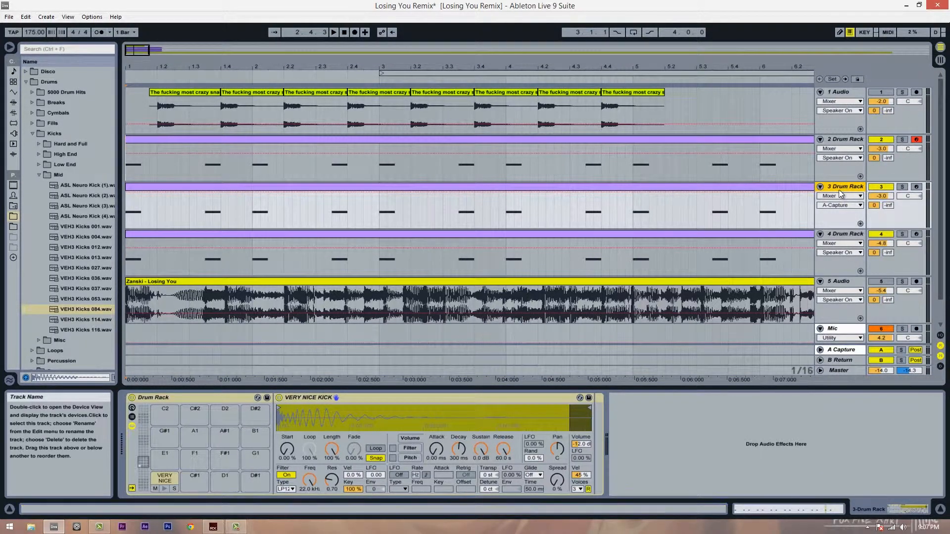
pyautogui.click(854, 233)
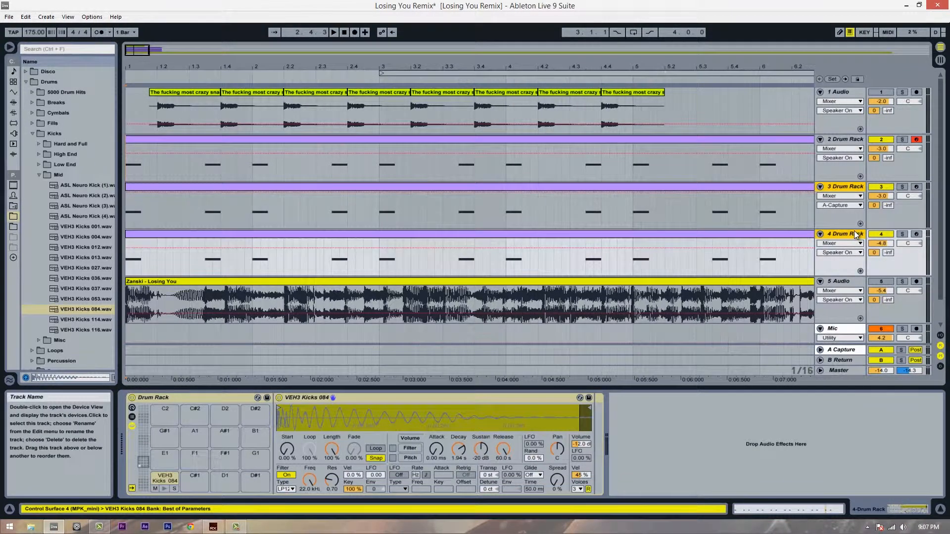
pyautogui.press('Delete')
# Lower the volume of the VEH3 Kicks 084 sample in track 2's Drum Rack to -13.5 dB.
pyautogui.click(849, 143)
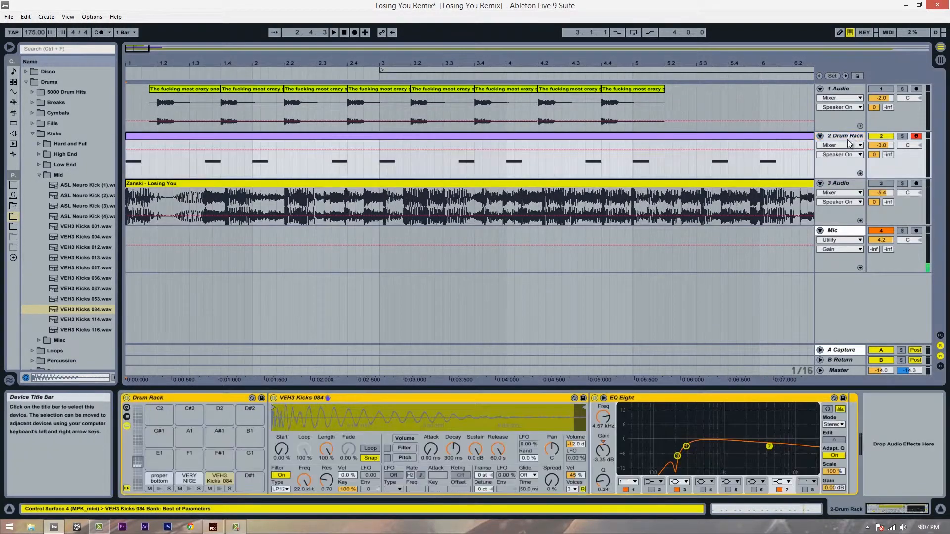
pyautogui.click(221, 478)
pyautogui.moveTo(578, 449); pyautogui.dragTo(578, 456)
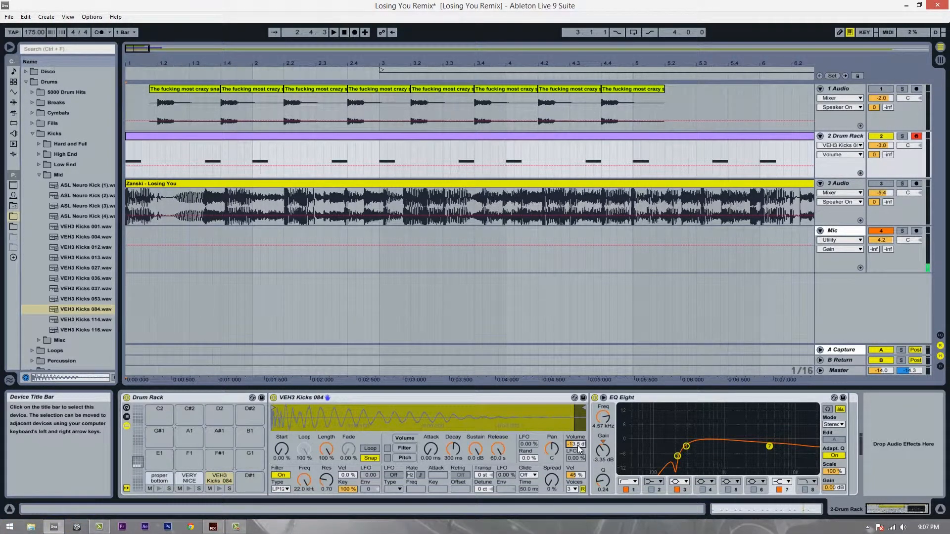
# Copy all proper bottom end kick notes in track 2's MIDI clip onto the VERY NICE KICK and VEH3 Kicks 084 rows.
pyautogui.doubleClick(275, 137)
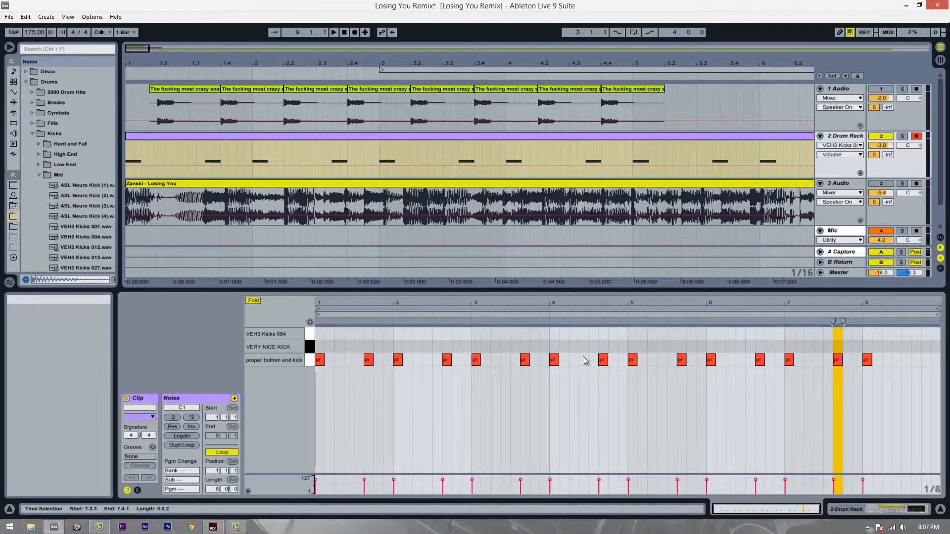
pyautogui.click(306, 362)
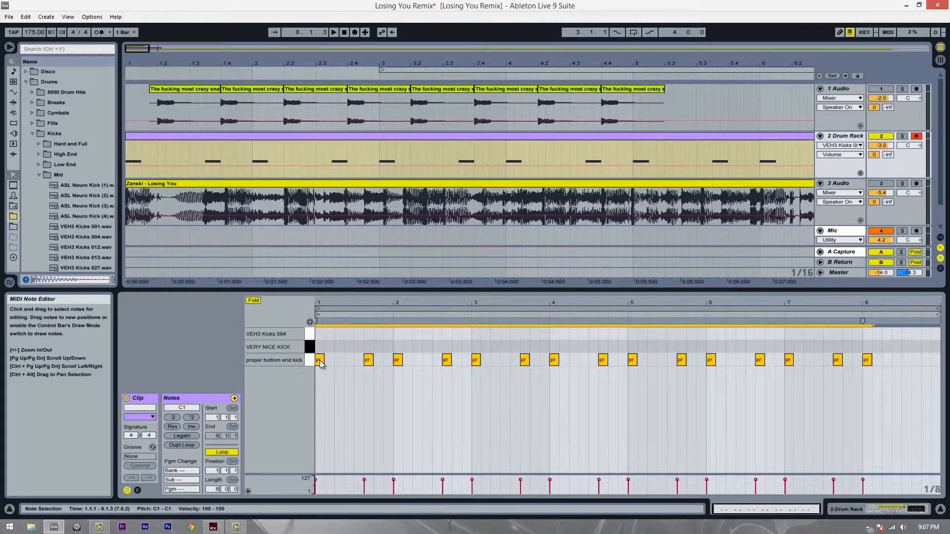
pyautogui.moveTo(320, 360); pyautogui.dragTo(320, 336)
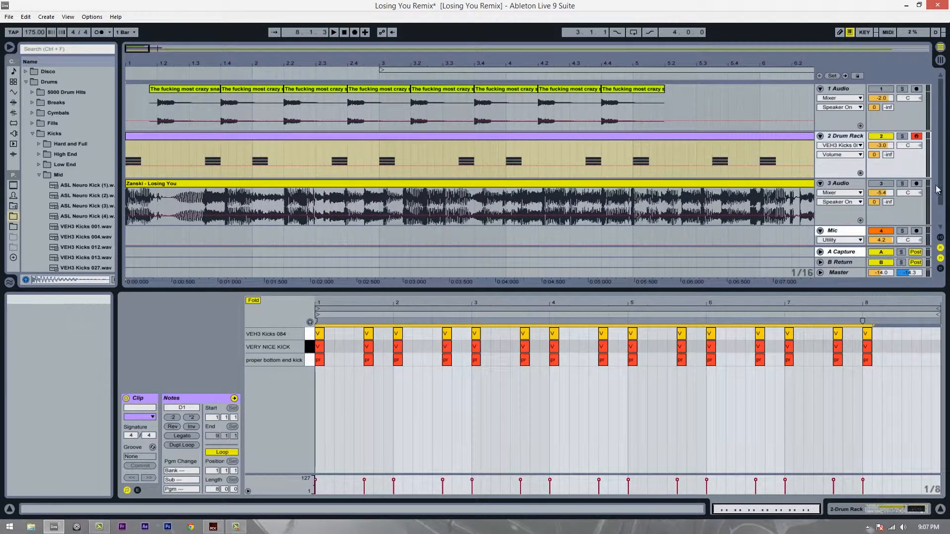
# Play the layered kick pattern and set track 2's volume to -2.4 dB.
pyautogui.press('space')
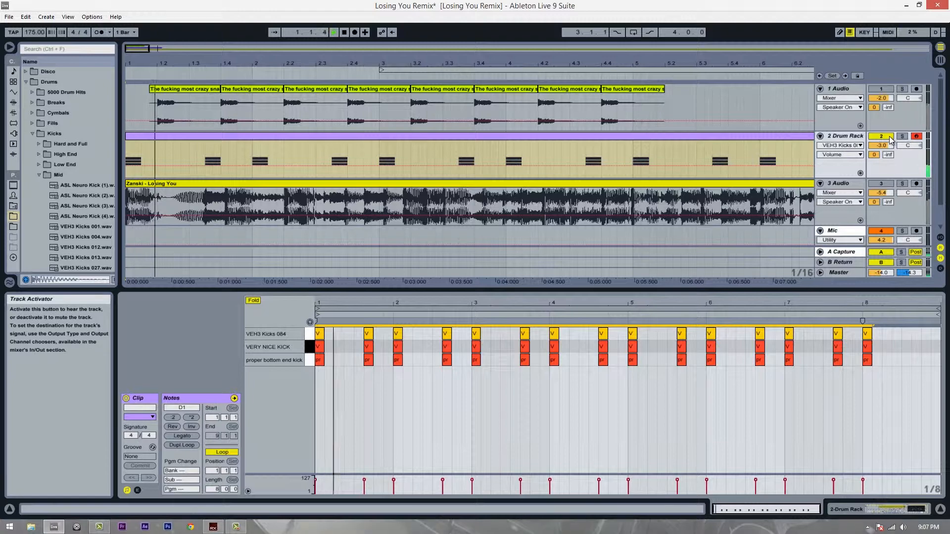
pyautogui.doubleClick(855, 139)
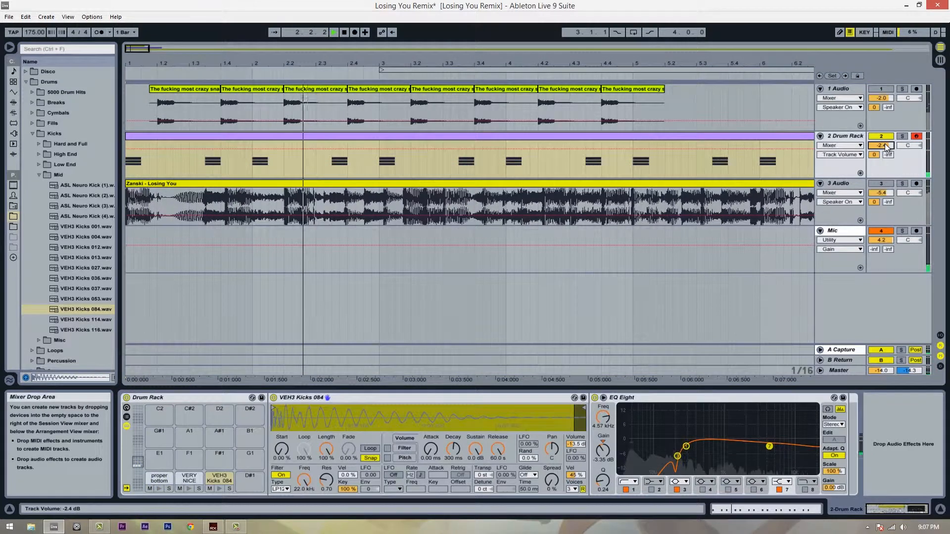
pyautogui.moveTo(885, 145); pyautogui.dragTo(884, 142)
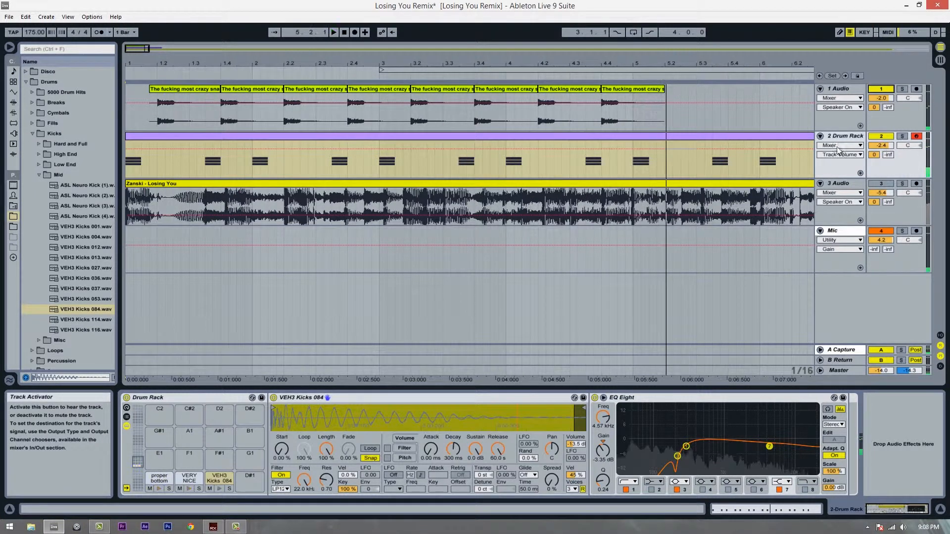
# View the devices of tracks 1 and 2 and highlight the first beat of track 2's clip, from 1.1.1 to 1.2.1.
pyautogui.click(849, 89)
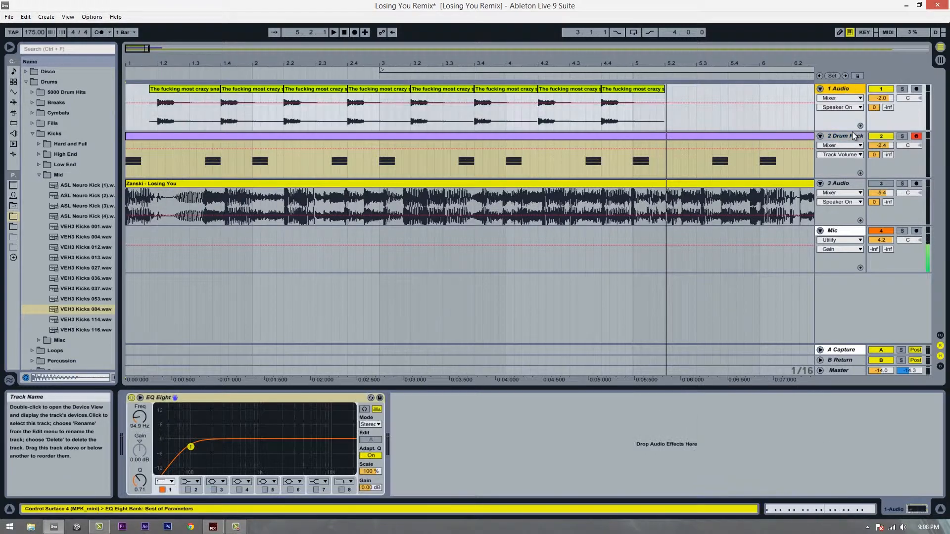
pyautogui.click(851, 137)
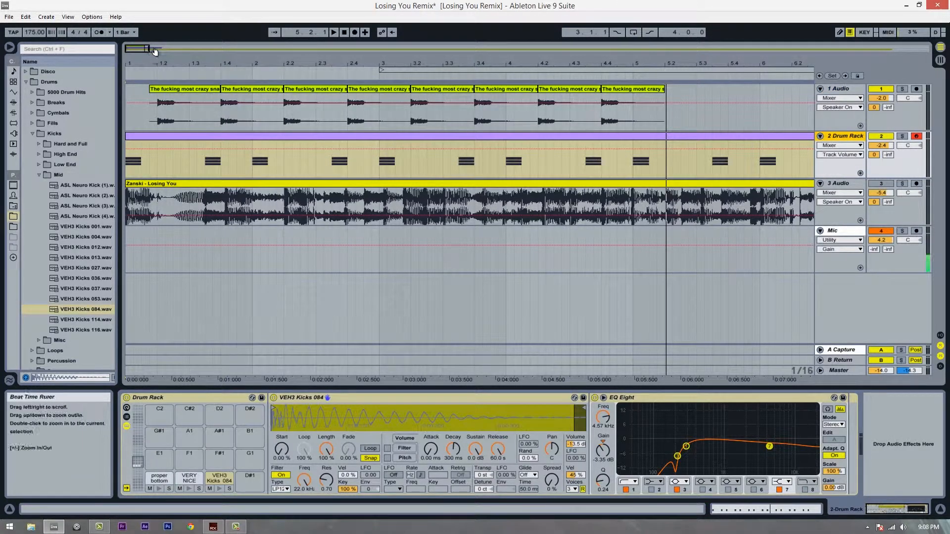
pyautogui.moveTo(155, 53); pyautogui.dragTo(159, 86)
pyautogui.click(195, 168)
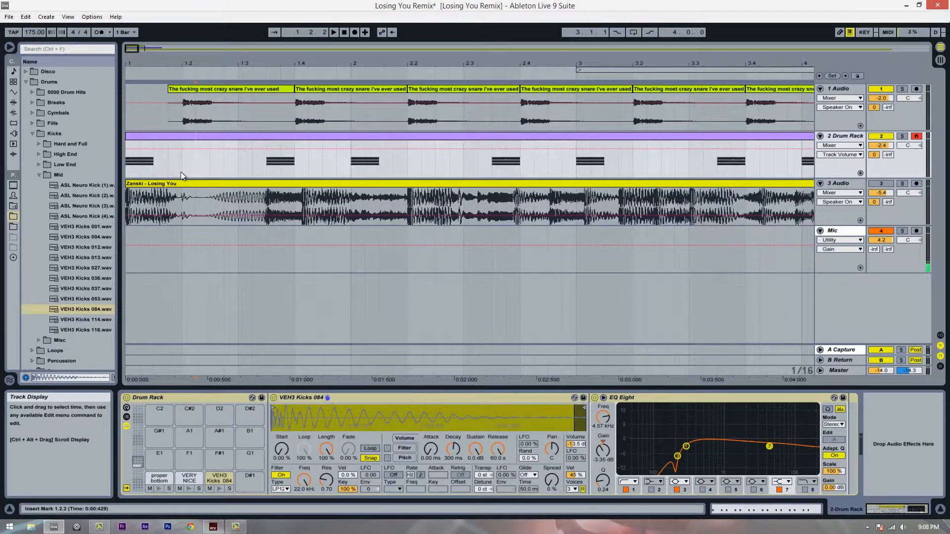
pyautogui.moveTo(181, 173); pyautogui.dragTo(96, 157)
pyautogui.moveTo(244, 64); pyautogui.dragTo(245, 52)
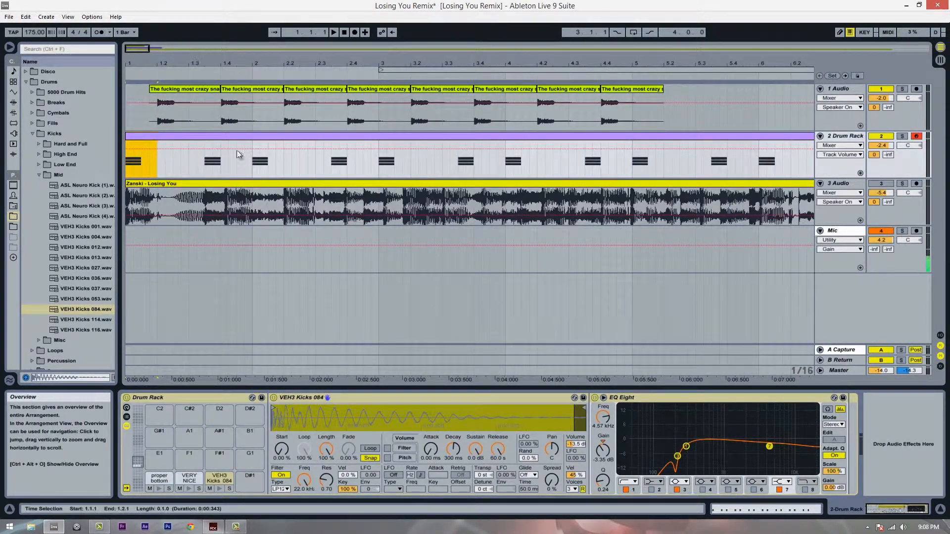
pyautogui.moveTo(178, 70); pyautogui.dragTo(179, 66)
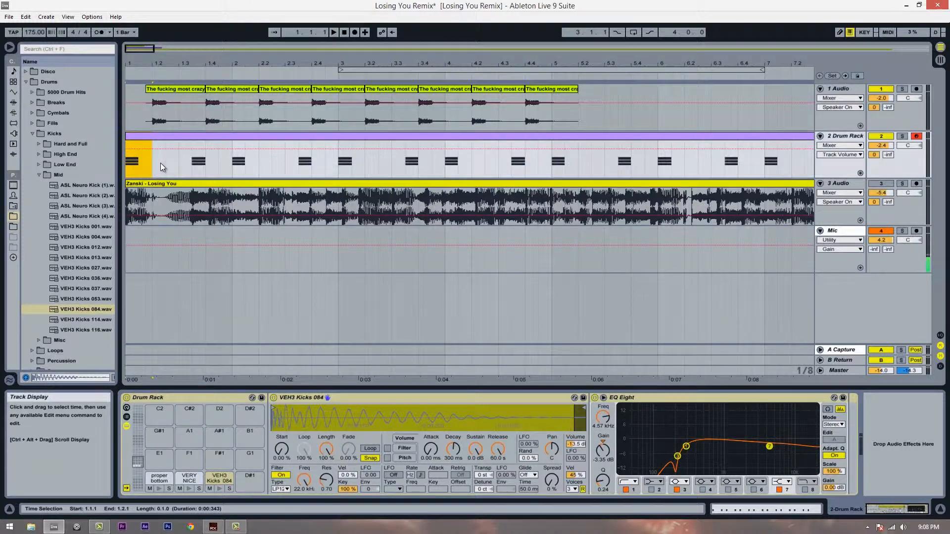
# Save the Live Set under the new name Losing You Remix 2 in the Losing You Remix Project folder.
pyautogui.click(7, 18)
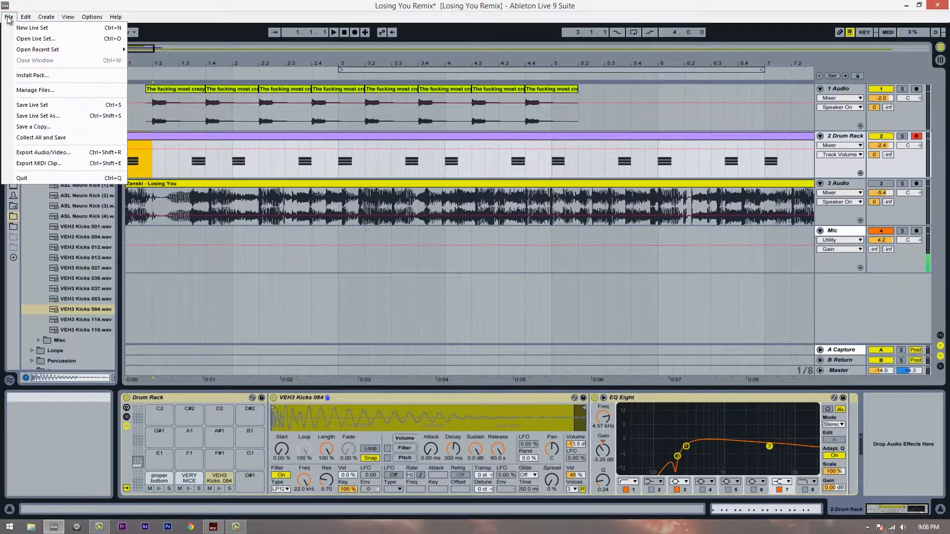
pyautogui.click(43, 119)
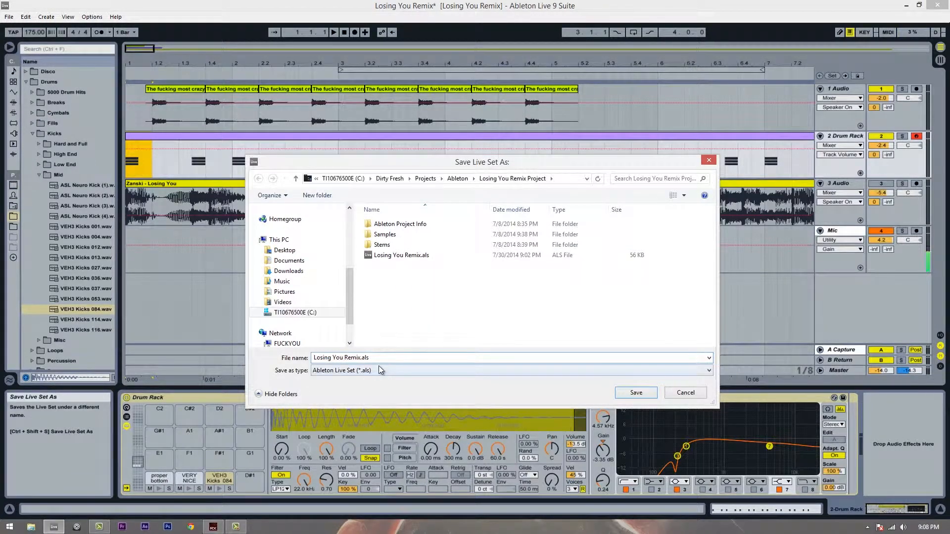
pyautogui.press('BackSpace')
pyautogui.press('BackSpace')
pyautogui.press('BackSpace')
pyautogui.write('2')
pyautogui.press('Return')
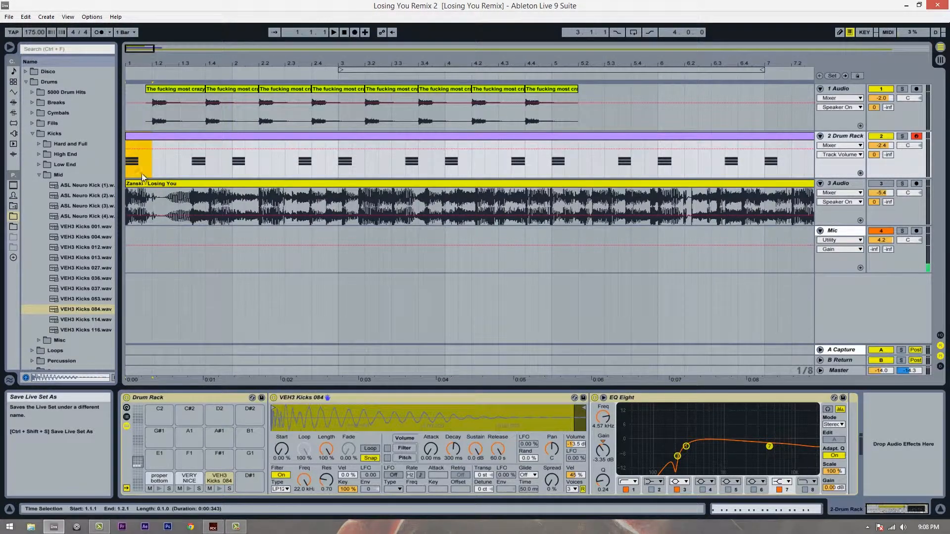
# Reselect the time range 1.1.1 to 1.2.1 around the first kick on track 2.
pyautogui.click(166, 173)
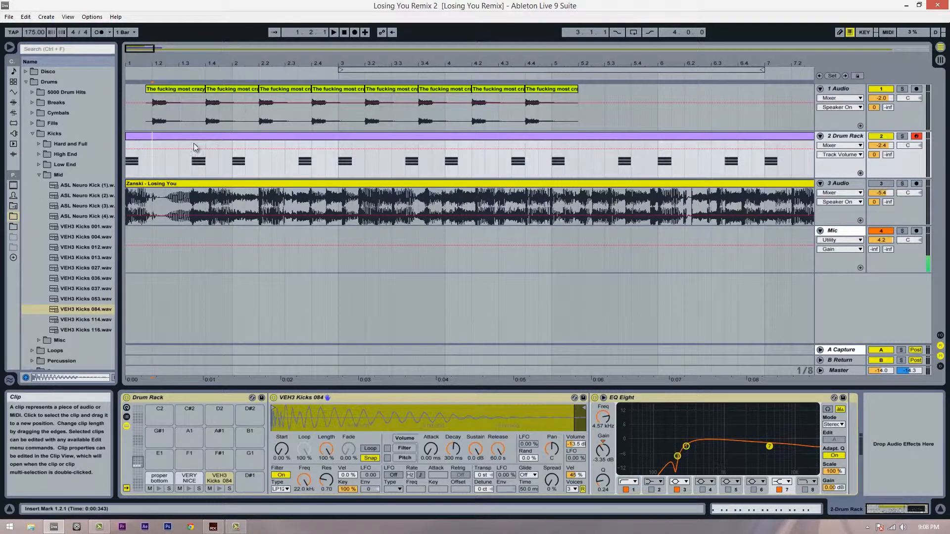
pyautogui.moveTo(153, 170); pyautogui.dragTo(126, 168)
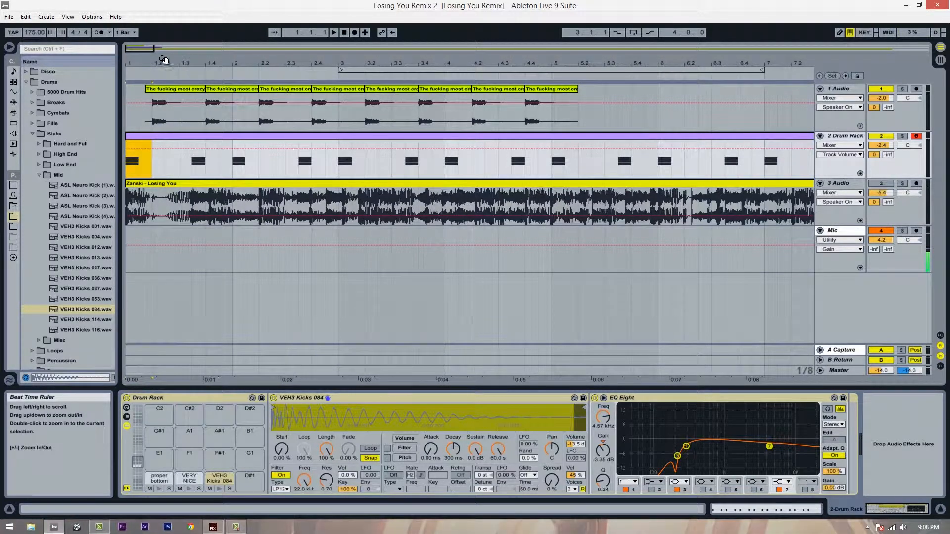
pyautogui.moveTo(147, 67); pyautogui.dragTo(152, 66)
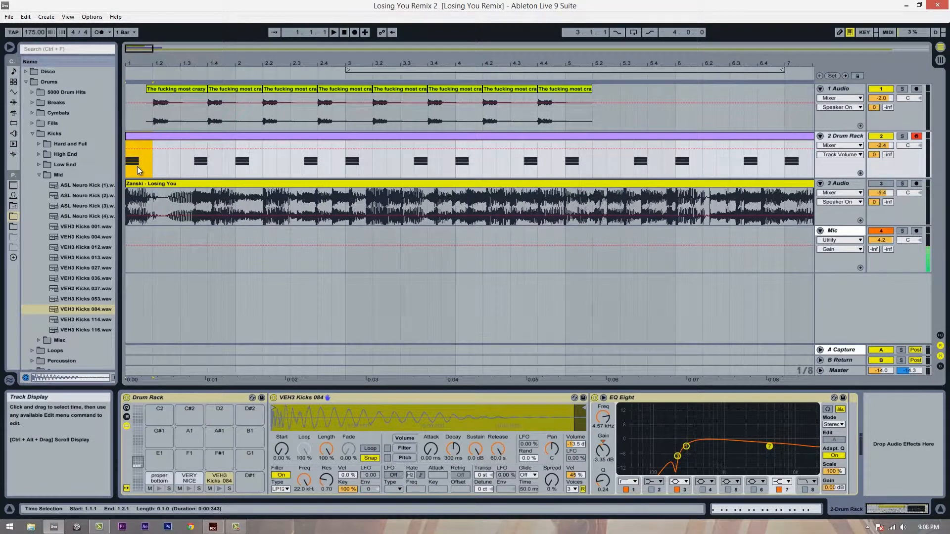
# Split track 2's MIDI clip at 1.2.1 and delete everything after it, keeping only the first kick.
pyautogui.click(153, 166)
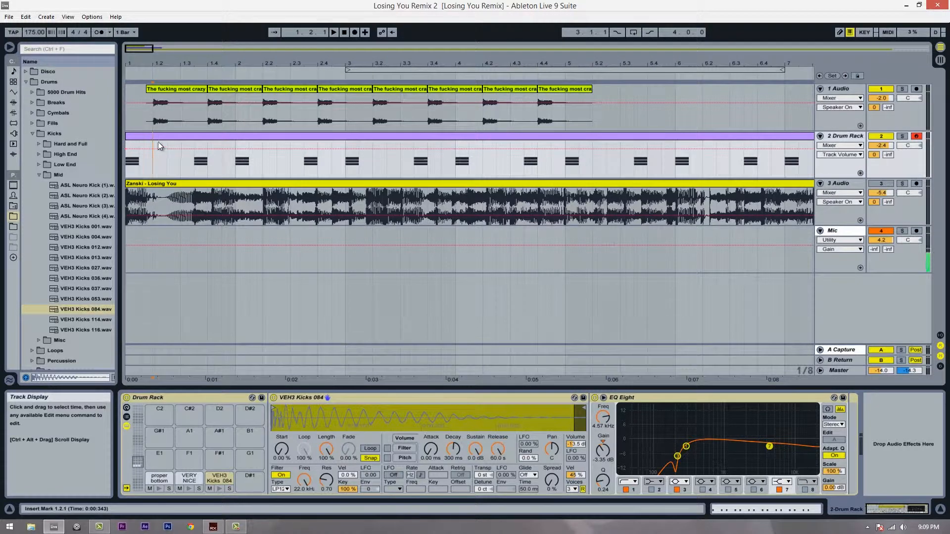
pyautogui.moveTo(183, 66); pyautogui.dragTo(179, 79)
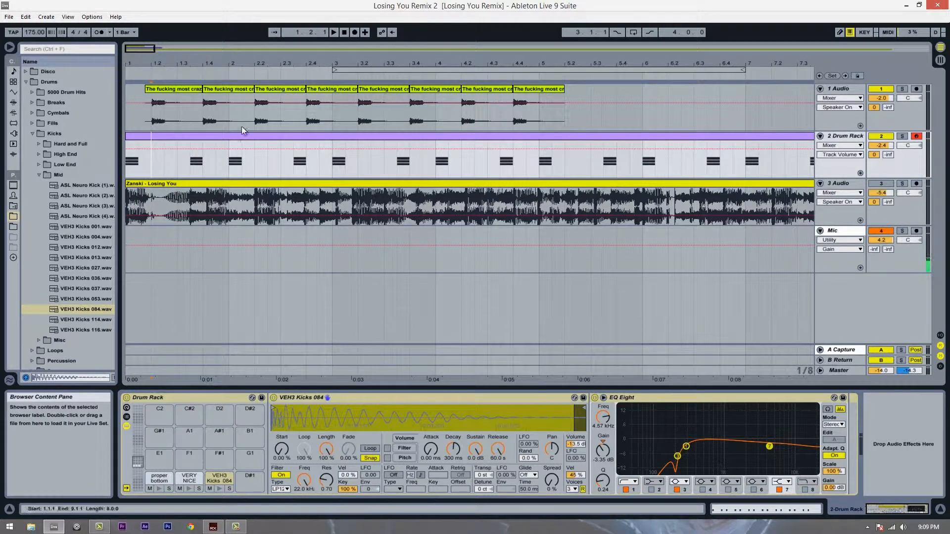
pyautogui.hotkey('ctrl', 'e')
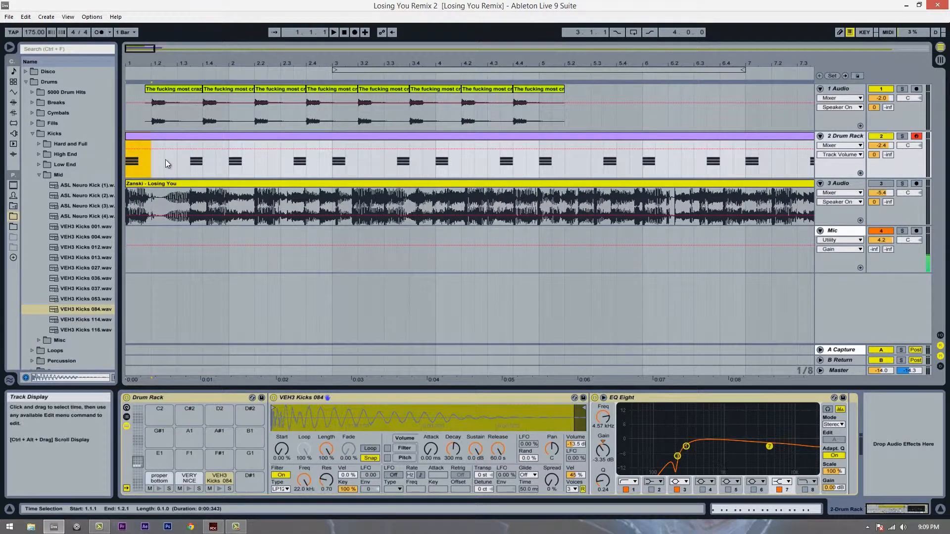
pyautogui.click(175, 139)
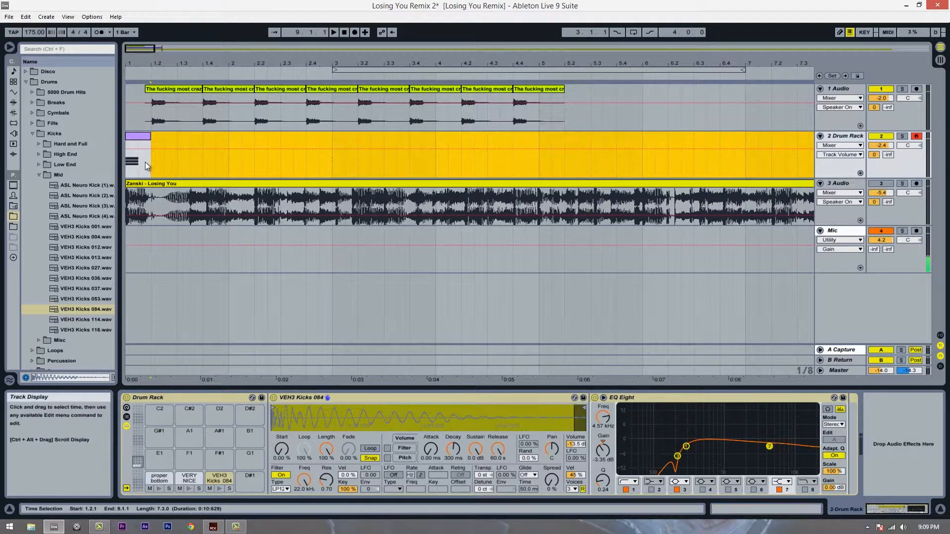
pyautogui.press('Delete')
# Freeze and flatten track 2, the Drum Rack track, to turn the layered kick into audio.
pyautogui.rightClick(841, 136)
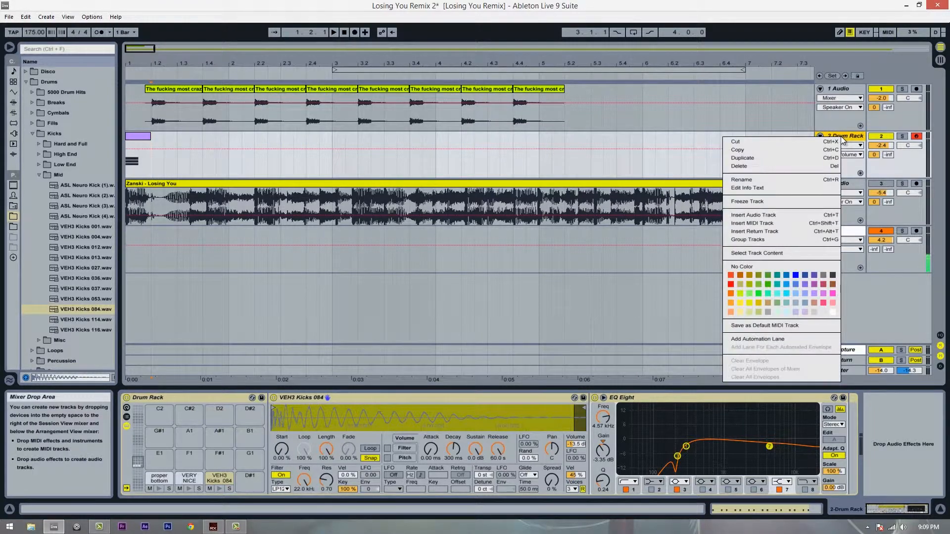
pyautogui.click(741, 202)
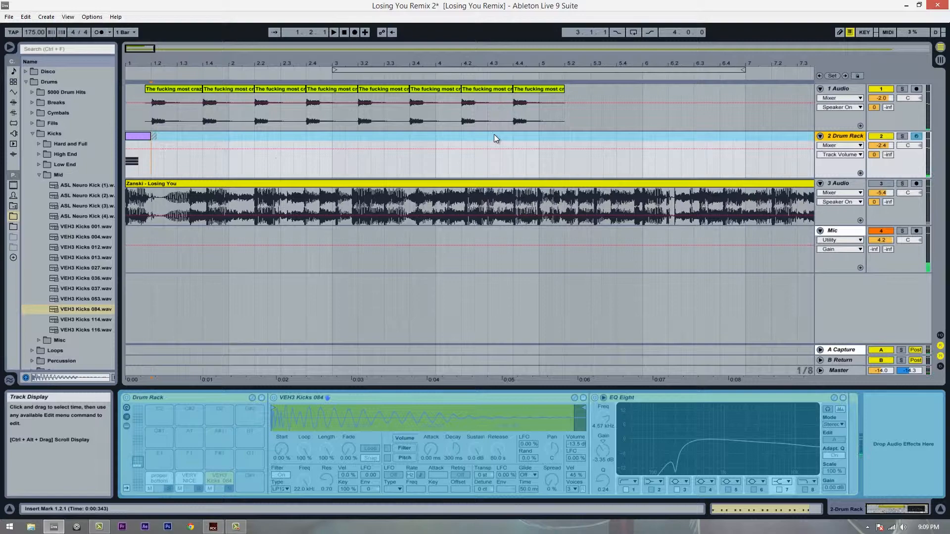
pyautogui.rightClick(841, 136)
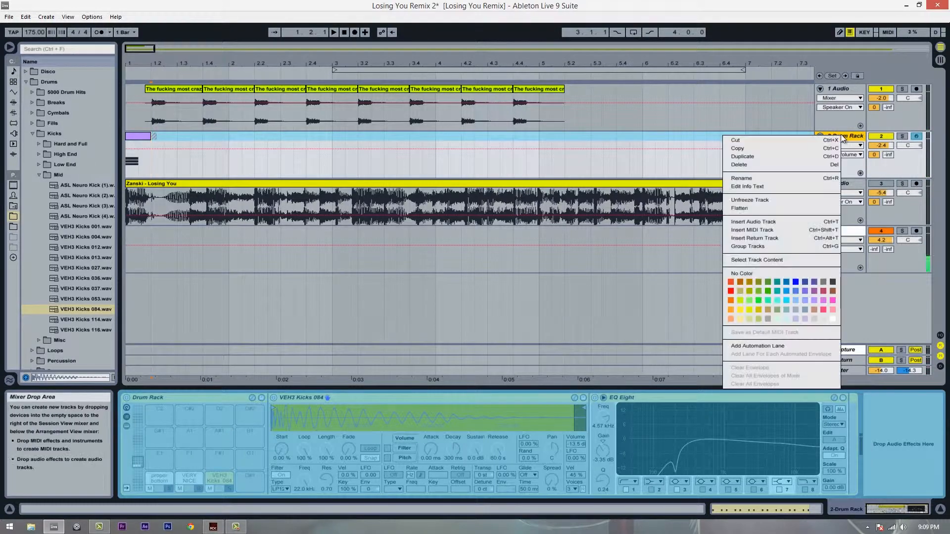
pyautogui.click(747, 208)
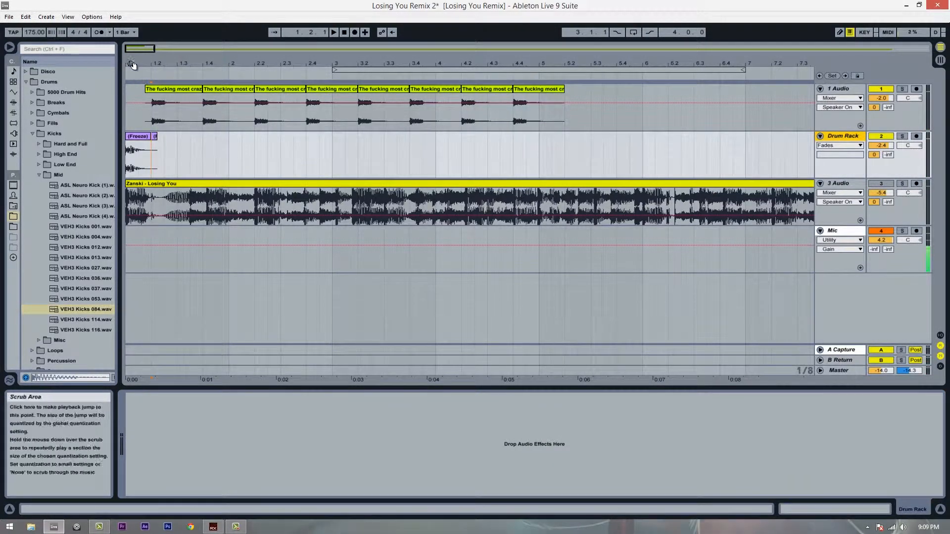
# Play the flattened kick and delete the short freeze tail clip from 1.2.1 to 1.2.2.
pyautogui.moveTo(132, 64)
pyautogui.mouseDown()
pyautogui.moveTo(159, 74)
pyautogui.moveTo(139, 49)
pyautogui.mouseUp()
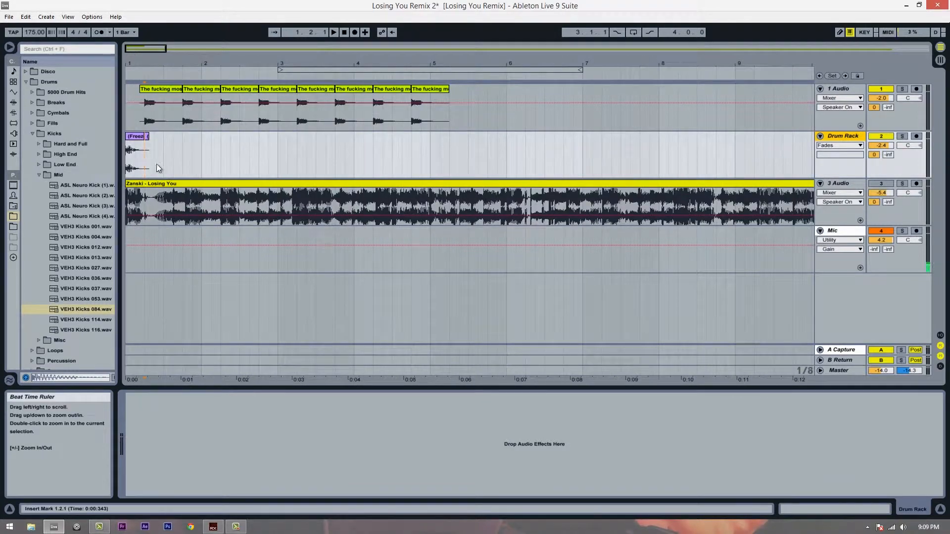
pyautogui.click(130, 168)
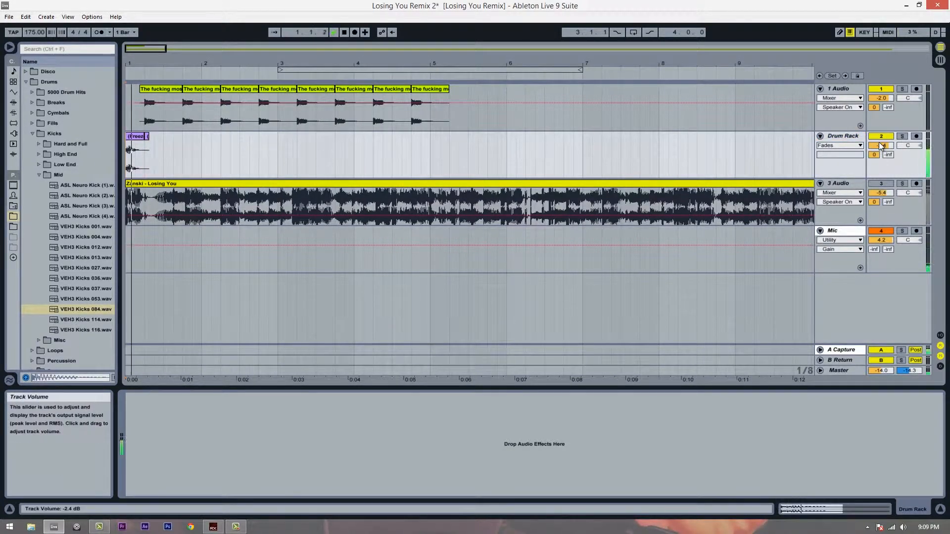
pyautogui.press('space')
pyautogui.press('space')
pyautogui.press('space')
pyautogui.press('space')
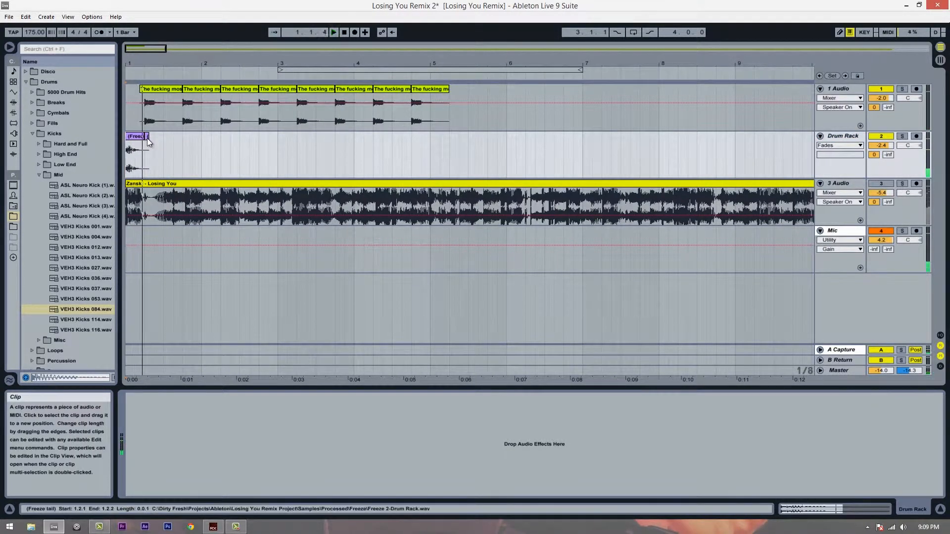
pyautogui.press('space')
pyautogui.press('space')
pyautogui.press('space')
pyautogui.press('space')
pyautogui.press('space')
pyautogui.click(147, 139)
pyautogui.press('Delete')
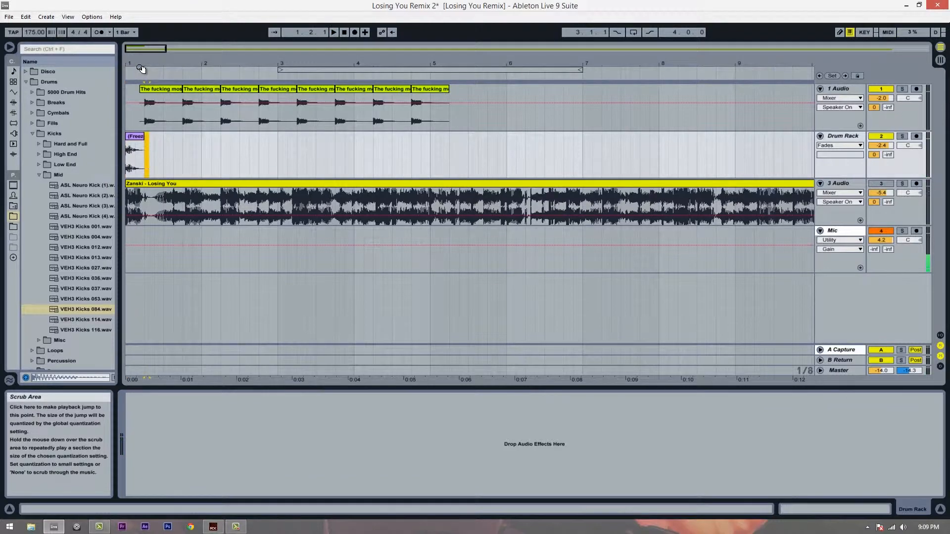
# Copy the flattened kick clip to 1.3.1 on the Drum Rack track.
pyautogui.moveTo(141, 64); pyautogui.dragTo(143, 65)
pyautogui.click(168, 161)
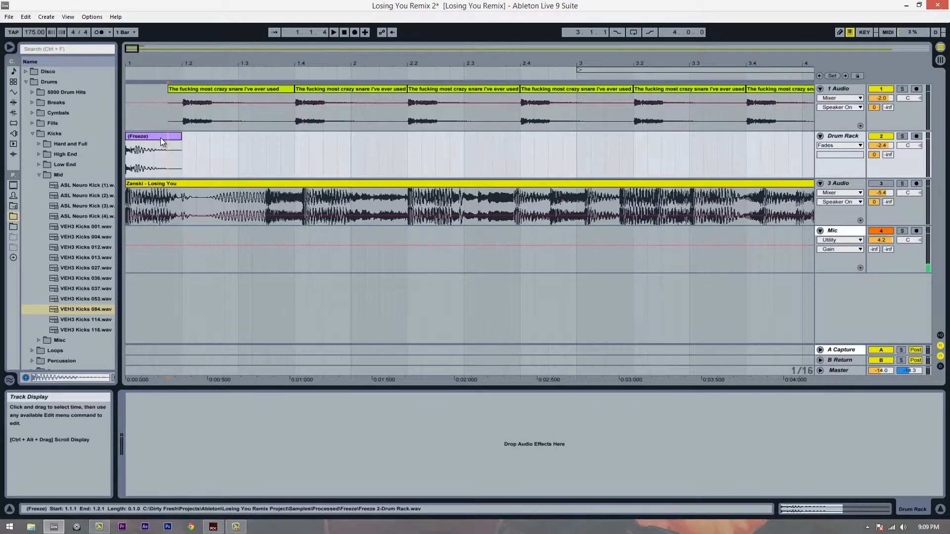
pyautogui.hotkey('ctrl', 'd')
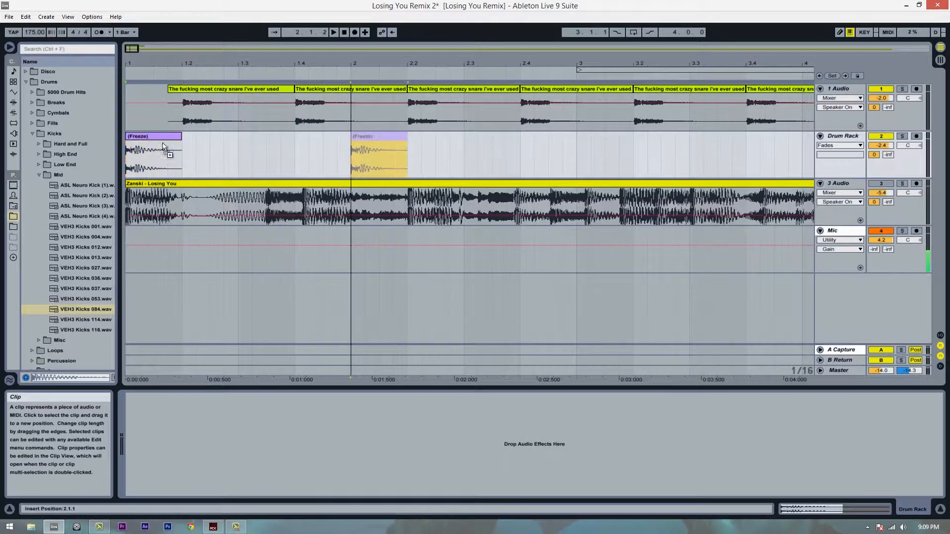
pyautogui.moveTo(163, 143); pyautogui.dragTo(241, 157)
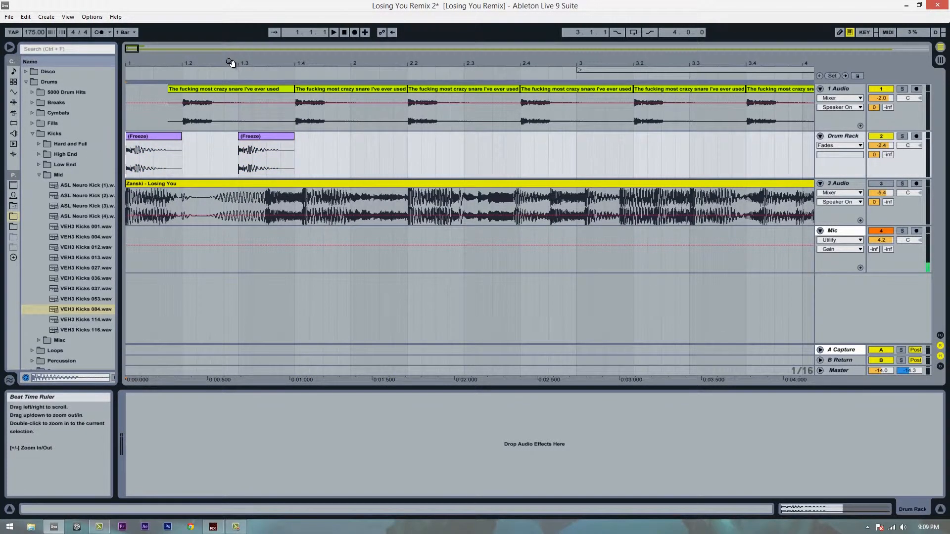
# Increase the height of the Drum Rack track and select the second kick clip at 1.3.1.
pyautogui.moveTo(234, 62); pyautogui.dragTo(210, 73)
pyautogui.click(218, 138)
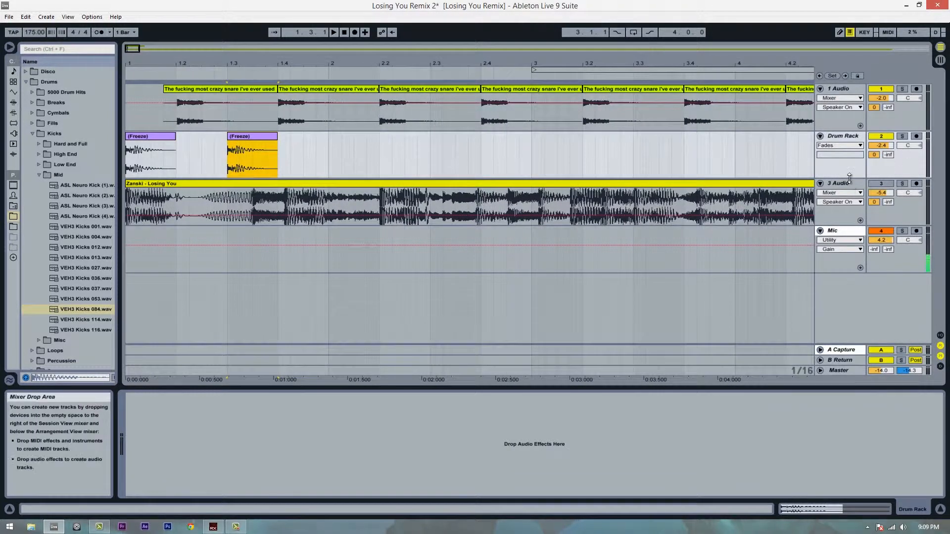
pyautogui.moveTo(851, 180); pyautogui.dragTo(847, 236)
pyautogui.click(290, 183)
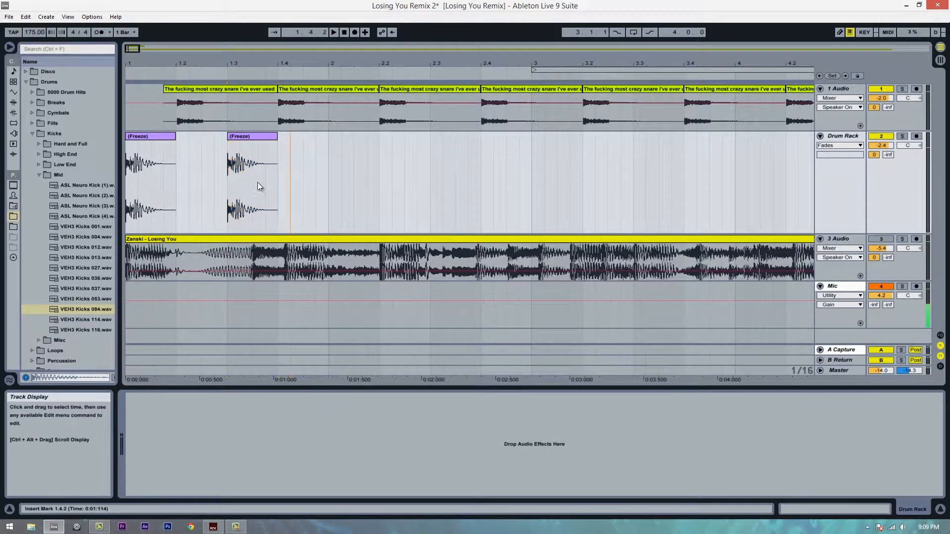
pyautogui.click(240, 186)
pyautogui.click(250, 137)
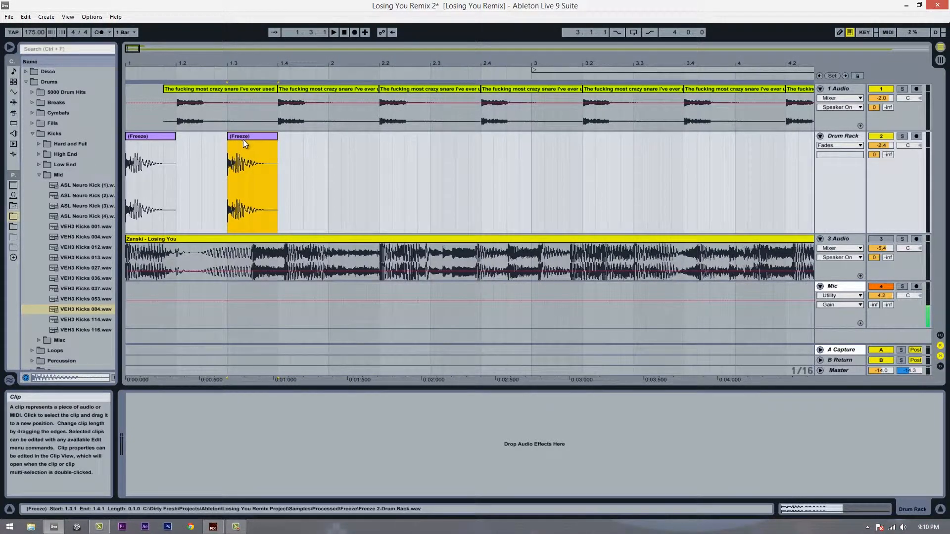
# Copy the kick clip to 2.1.1 and 2.3.1 on the Drum Rack track.
pyautogui.moveTo(244, 144); pyautogui.dragTo(363, 141)
pyautogui.moveTo(322, 65); pyautogui.dragTo(327, 66)
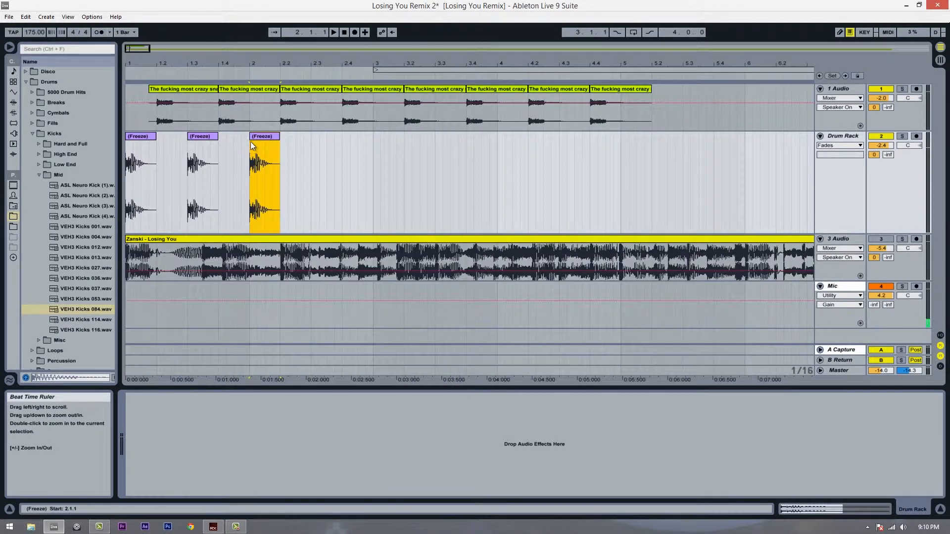
pyautogui.moveTo(251, 142); pyautogui.dragTo(295, 135)
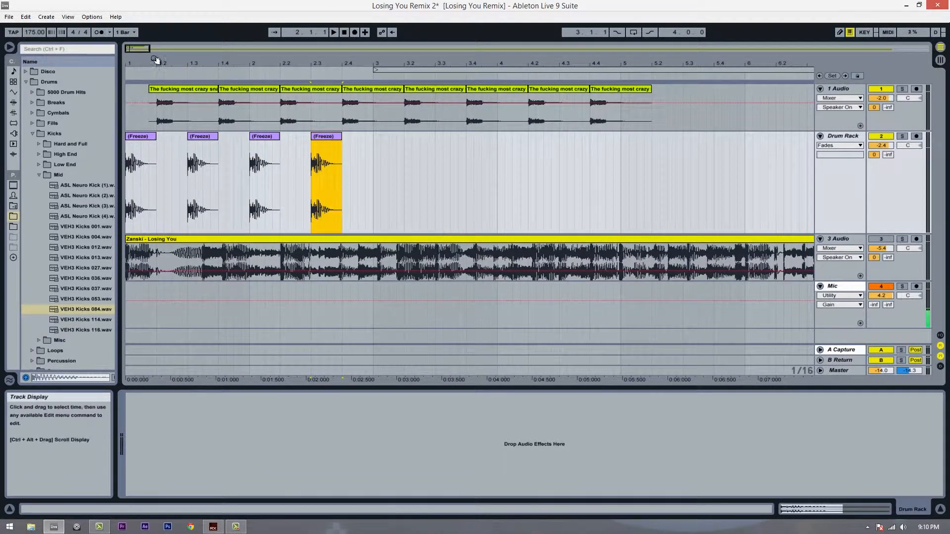
# Replace the second kick at 1.3.1 with one starting at 1.3.3 and play the pattern from 1.1.1.
pyautogui.moveTo(157, 60); pyautogui.dragTo(168, 118)
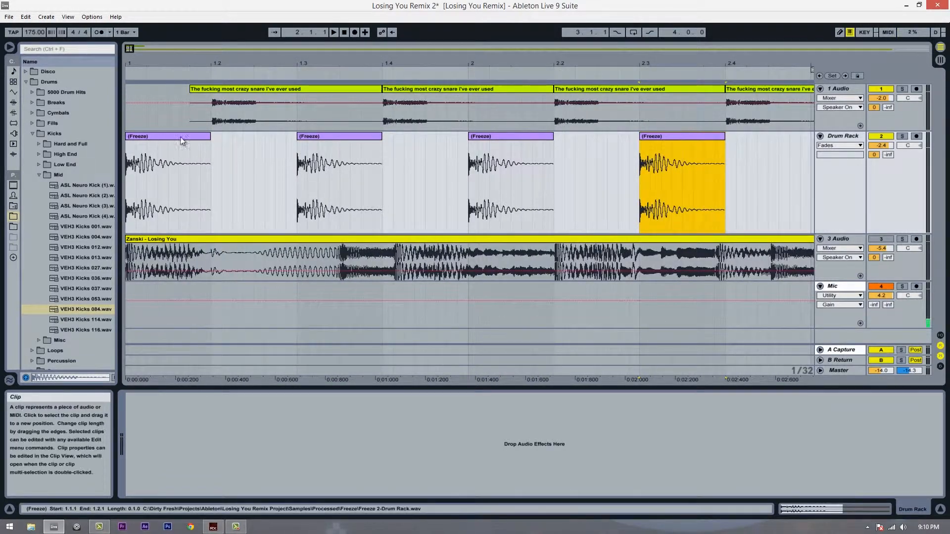
pyautogui.moveTo(157, 158); pyautogui.dragTo(414, 141)
pyautogui.click(340, 136)
pyautogui.press('Delete')
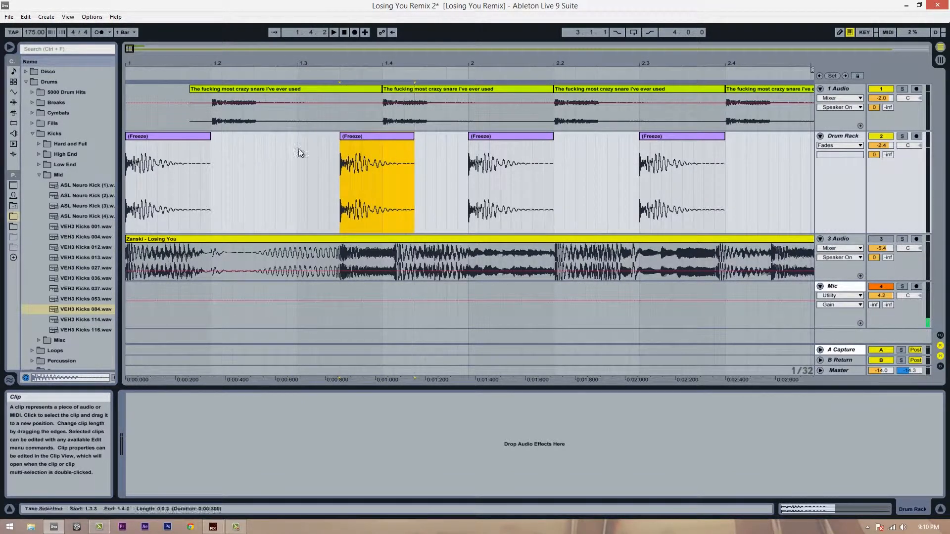
pyautogui.click(128, 182)
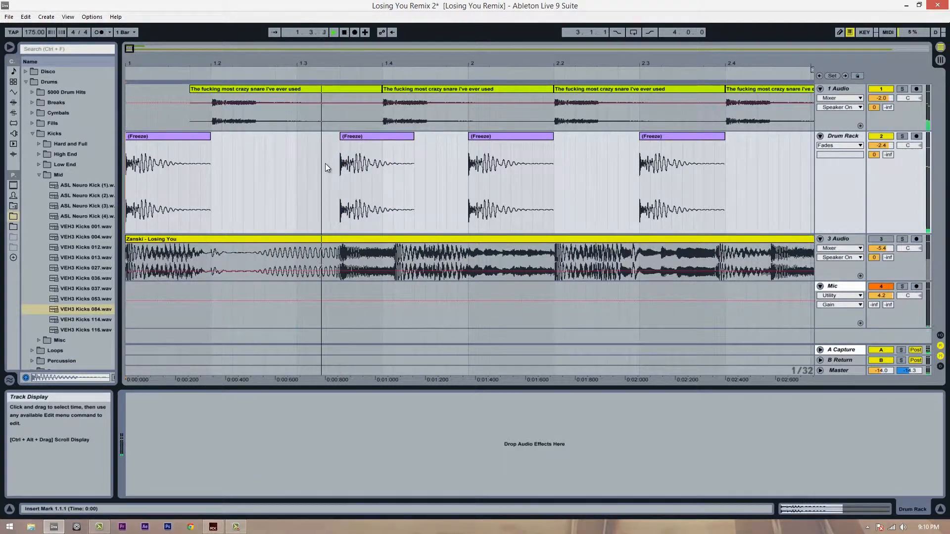
pyautogui.press('space')
# Delete the two kick clips at 2.3.1 and 2.1.1.
pyautogui.moveTo(637, 61); pyautogui.dragTo(389, 29)
pyautogui.click(418, 139)
pyautogui.press('Delete')
pyautogui.click(319, 137)
pyautogui.press('Delete')
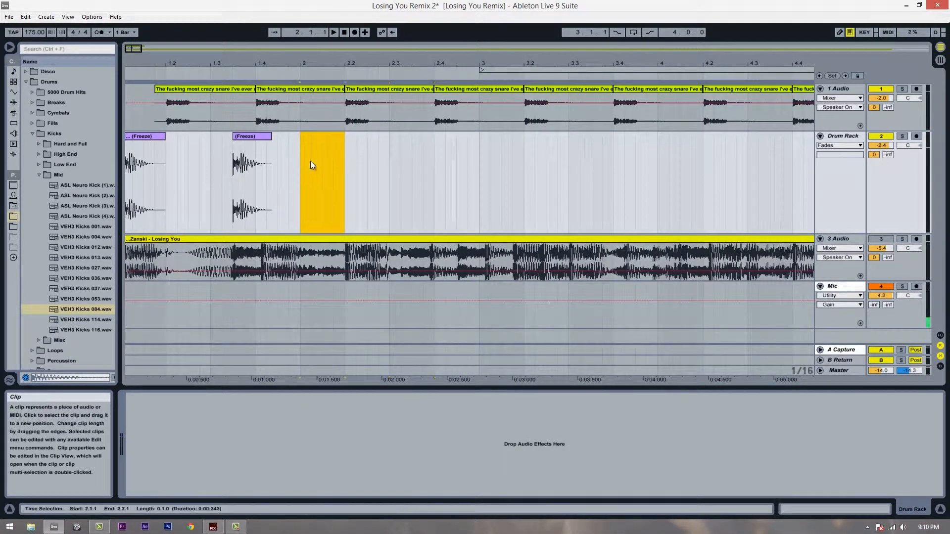
# Duplicate bar 1's two-kick pattern three times to fill bars 2 to 4, and return the insert marker to 1.1.1.
pyautogui.moveTo(299, 165); pyautogui.dragTo(109, 182)
pyautogui.hotkey('ctrl', 'd')
pyautogui.hotkey('ctrl', 'd')
pyautogui.hotkey('ctrl', 'd')
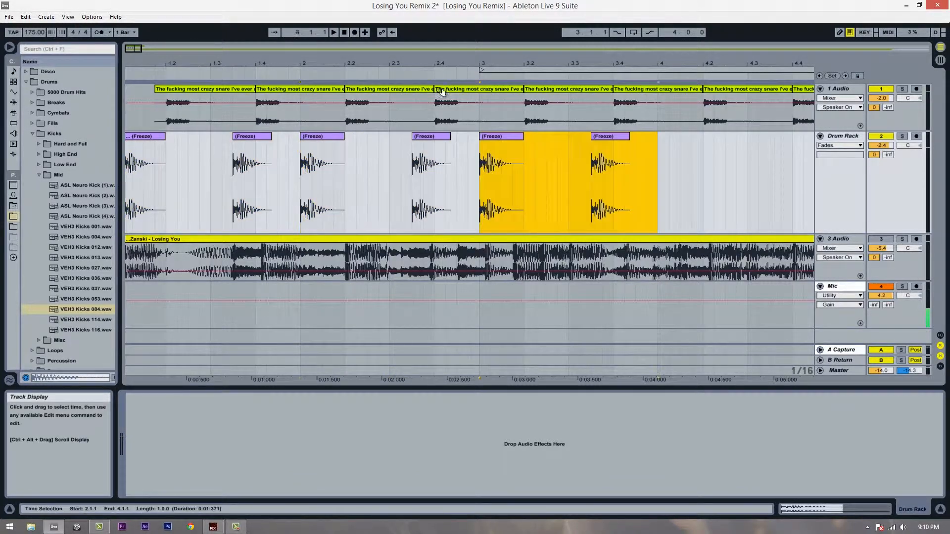
pyautogui.moveTo(464, 66); pyautogui.dragTo(466, 65)
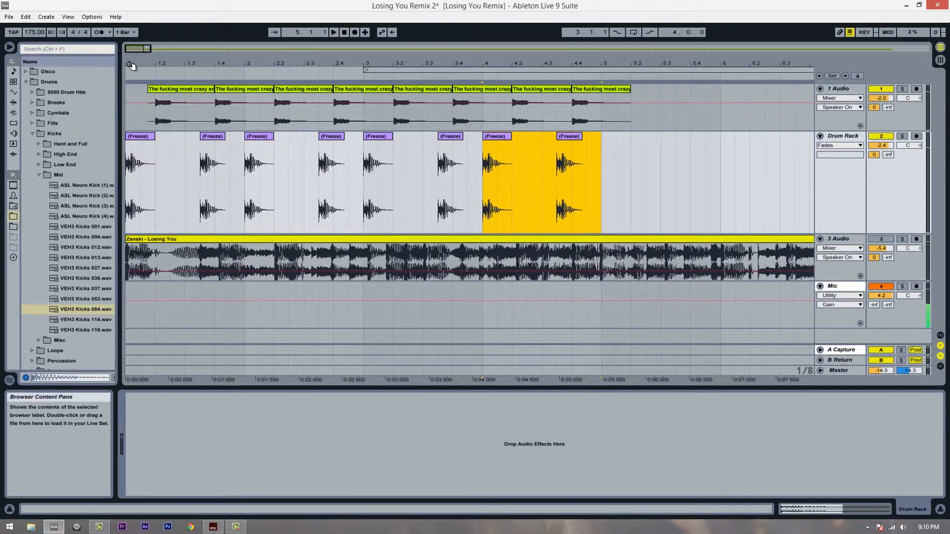
pyautogui.moveTo(133, 64); pyautogui.dragTo(143, 88)
pyautogui.moveTo(187, 63); pyautogui.dragTo(191, 53)
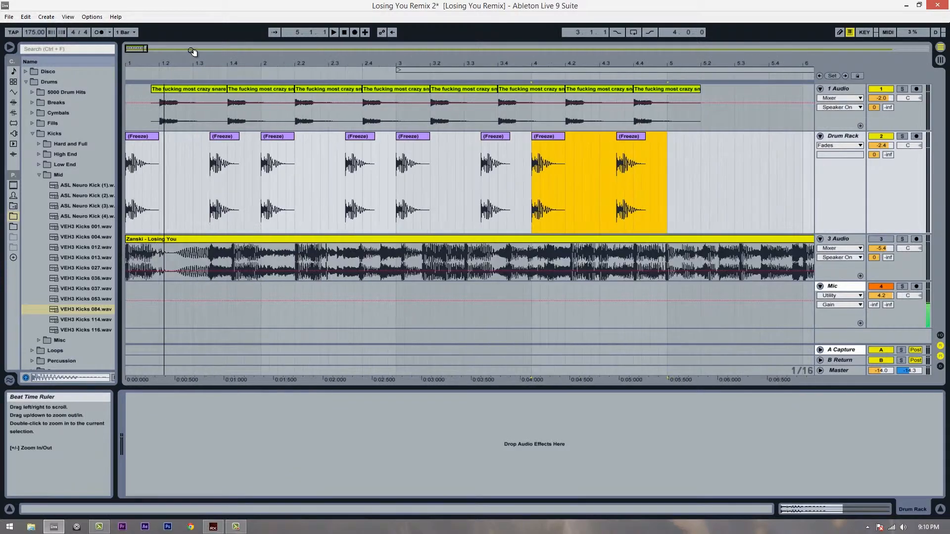
pyautogui.click(128, 188)
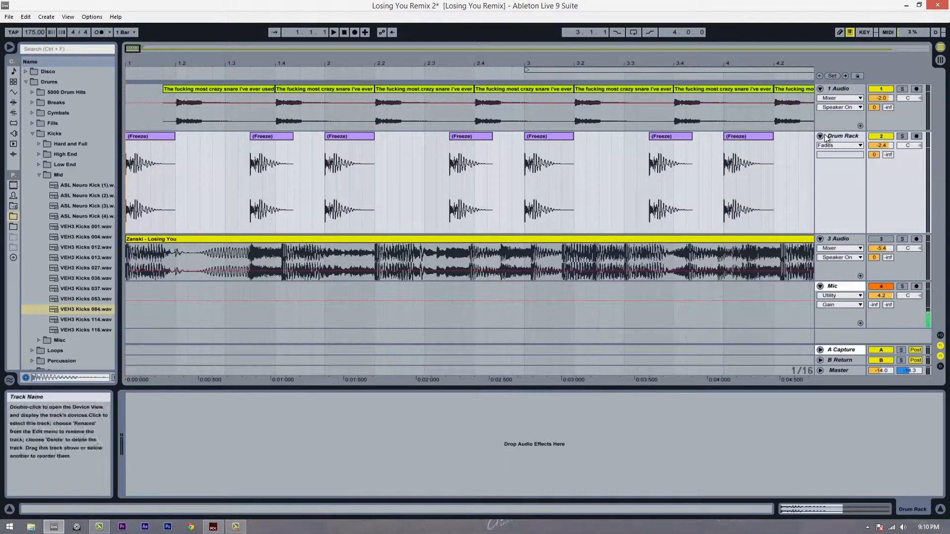
# Insert a new audio track directly below the Drum Rack track and check it in the Session View mixer.
pyautogui.doubleClick(854, 136)
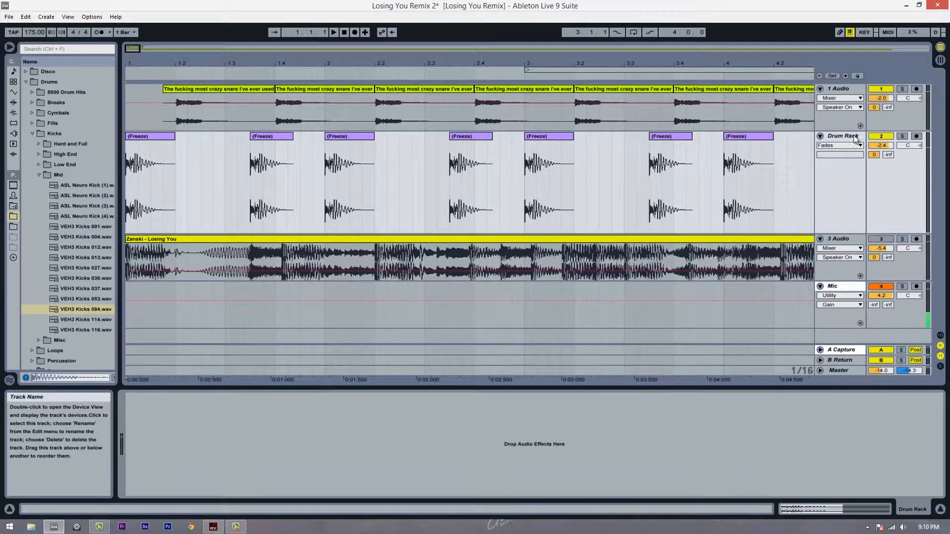
pyautogui.hotkey('ctrl', 't')
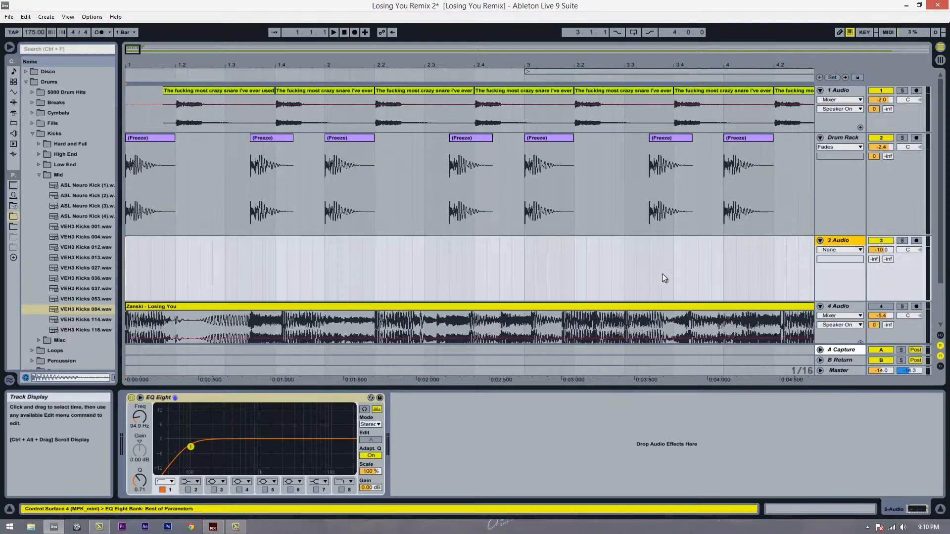
pyautogui.press('Tab')
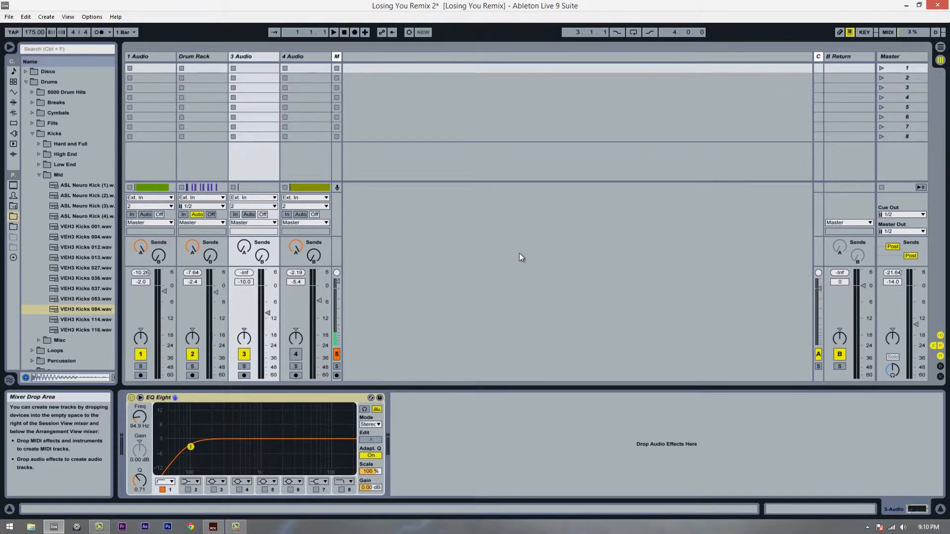
pyautogui.press('Tab')
# Collapse the Kicks sample folder, expand the Cymbals folder and widen the browser to show the full file names.
pyautogui.click(38, 173)
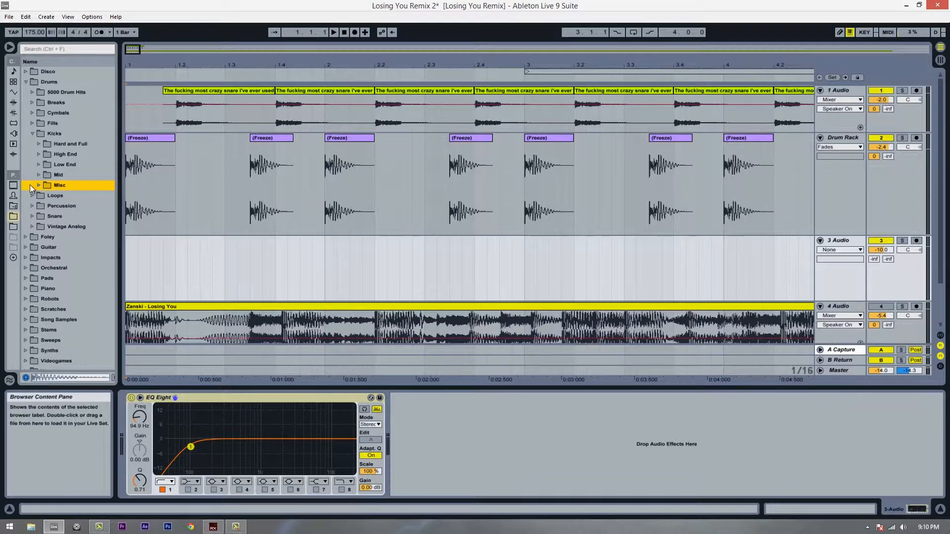
pyautogui.click(32, 134)
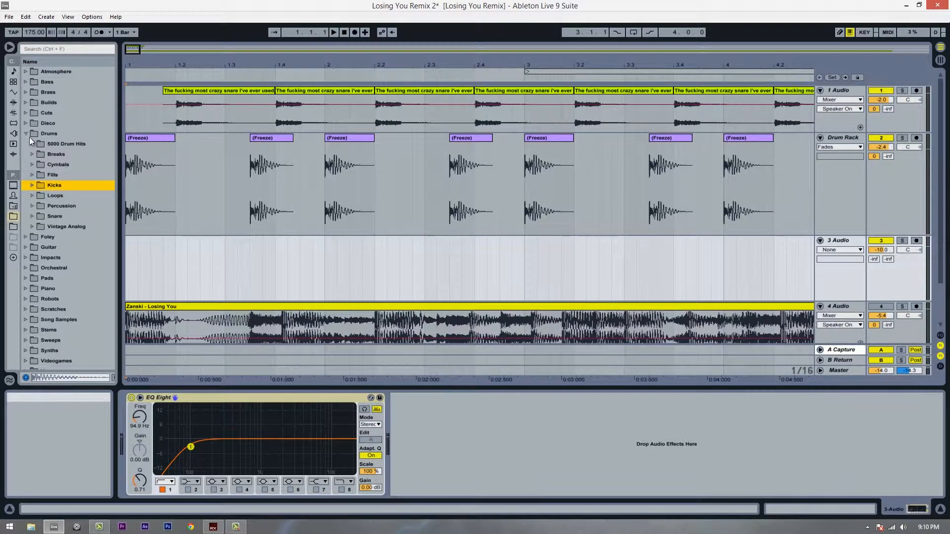
pyautogui.click(34, 166)
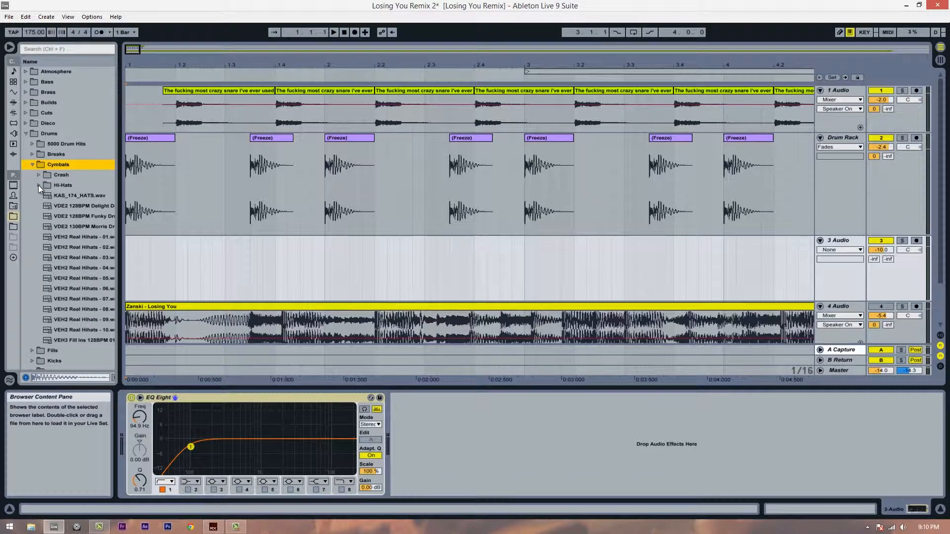
pyautogui.moveTo(123, 242); pyautogui.dragTo(145, 251)
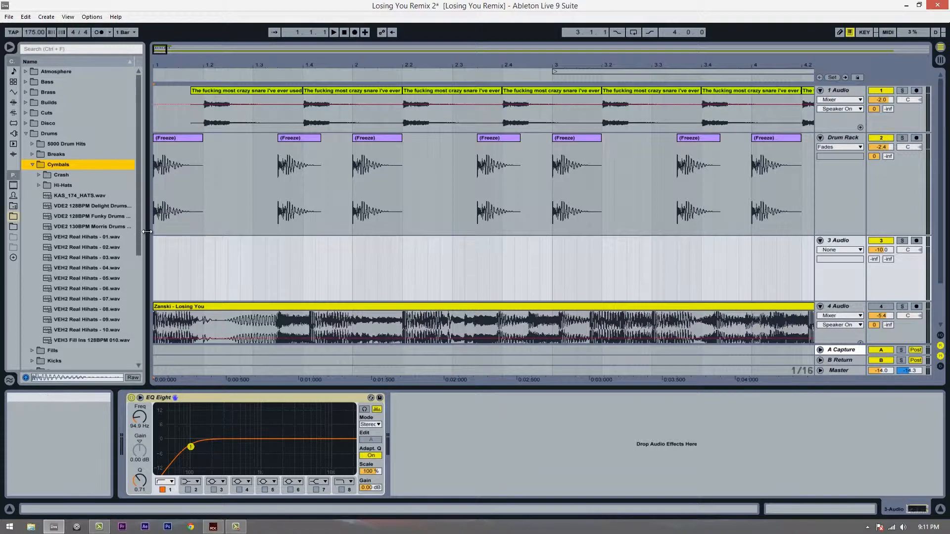
# Audition VEH2 Real Hihats 01, 04 and 07, and place VEH2 Real Hihats - 01.wav on track 3 at 1.1.4.
pyautogui.click(84, 238)
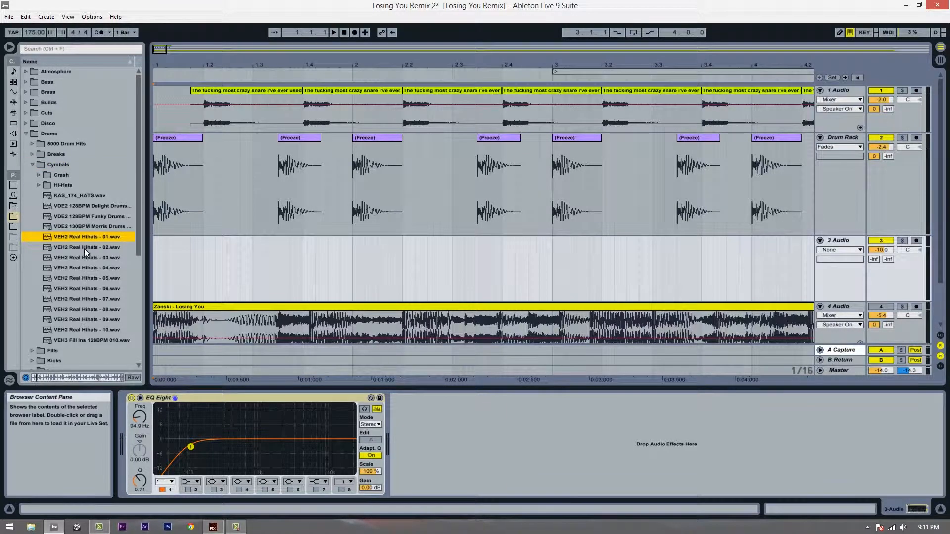
pyautogui.click(91, 268)
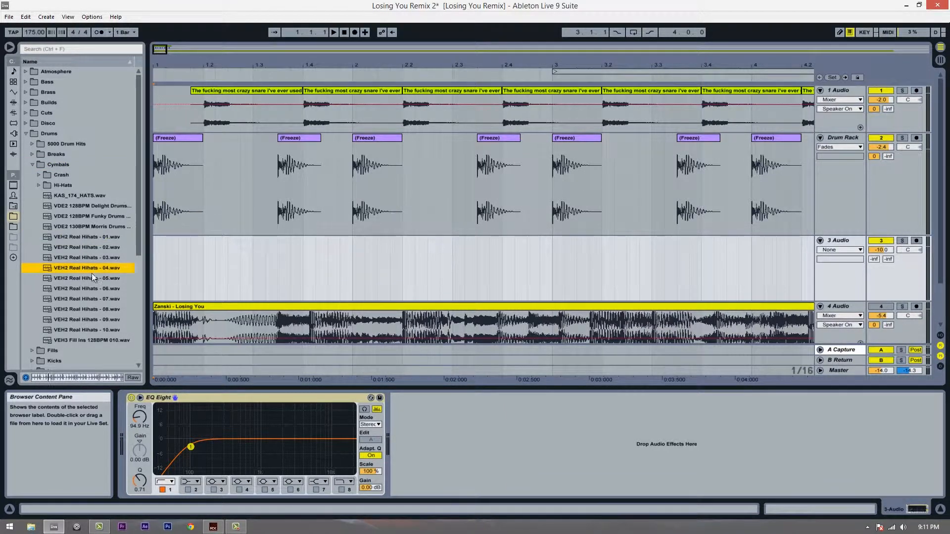
pyautogui.click(91, 300)
pyautogui.click(94, 239)
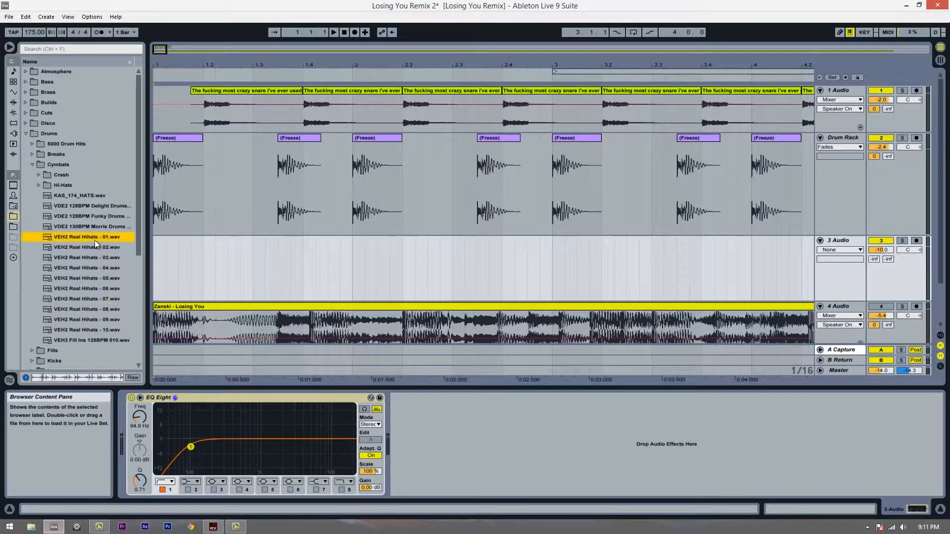
pyautogui.moveTo(94, 239); pyautogui.dragTo(193, 279)
# Cut the hi-hat loop into sixteenth-note hits at 1.1.4 and 1.2.2, and move the remaining loop to 1.4.1.
pyautogui.click(228, 267)
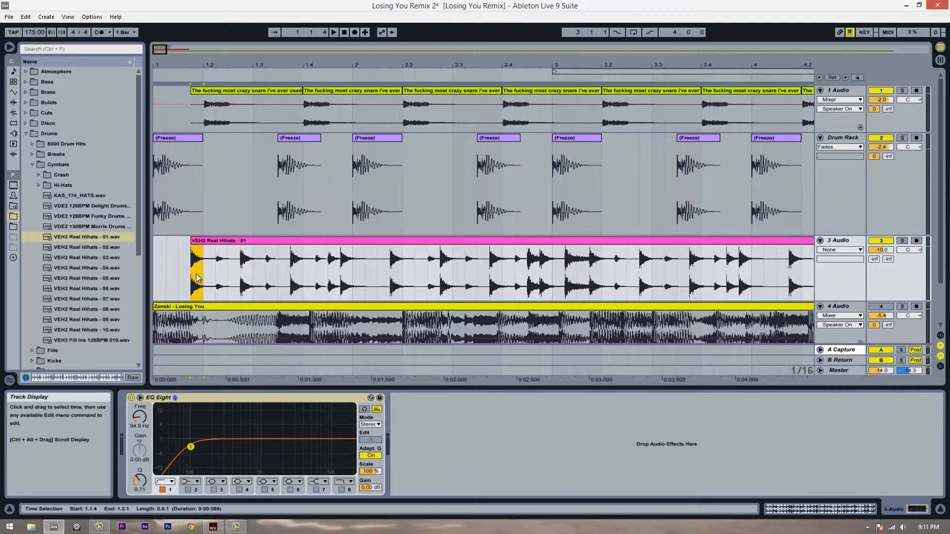
pyautogui.hotkey('ctrl', 'd')
pyautogui.hotkey('ctrl', 'd')
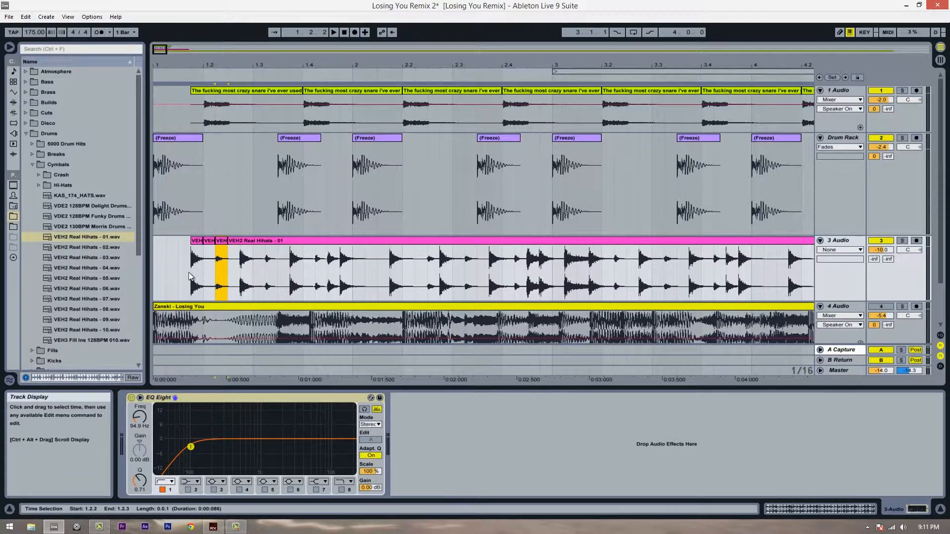
pyautogui.moveTo(246, 242); pyautogui.dragTo(315, 242)
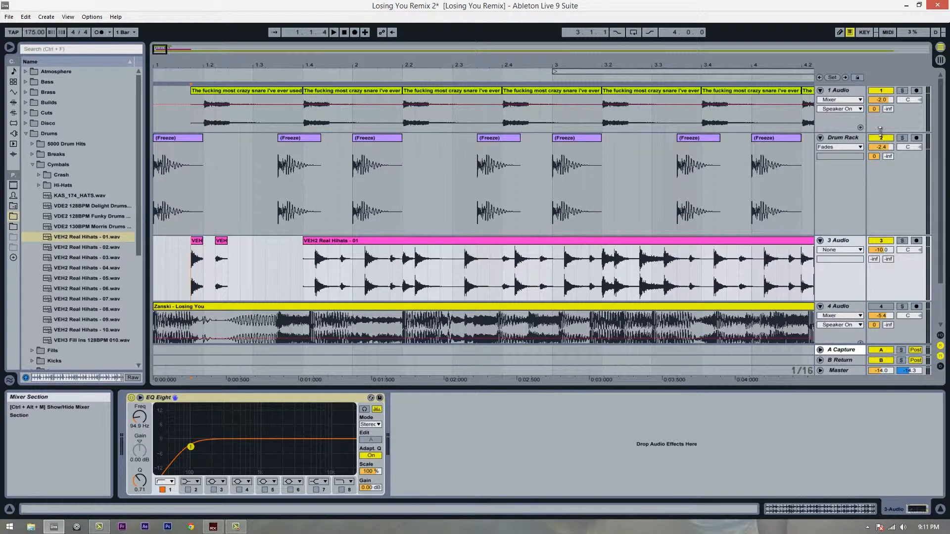
# Deactivate tracks 1 and 2, raise track 3's send A to 0, and play the hi-hat hits from 1.1.4.
pyautogui.click(881, 138)
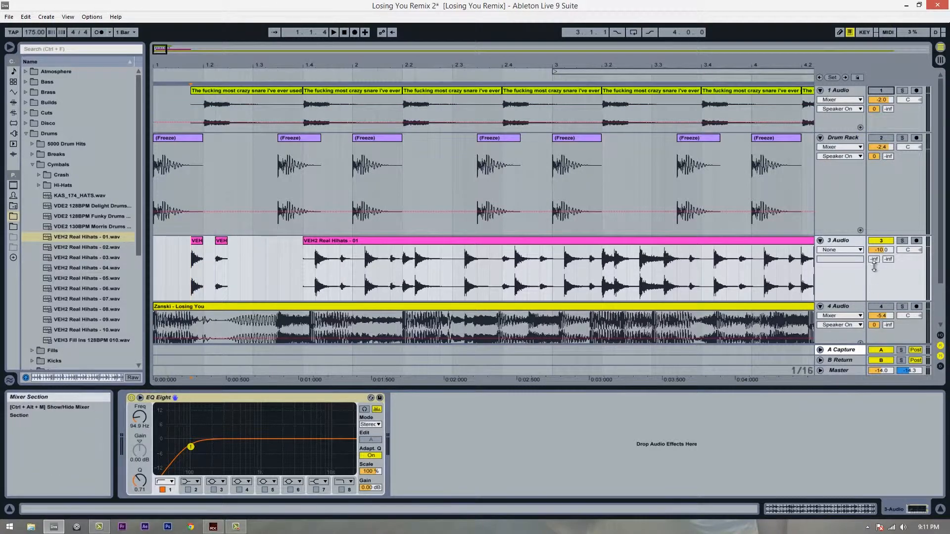
pyautogui.moveTo(875, 260); pyautogui.dragTo(876, 213)
pyautogui.press('space')
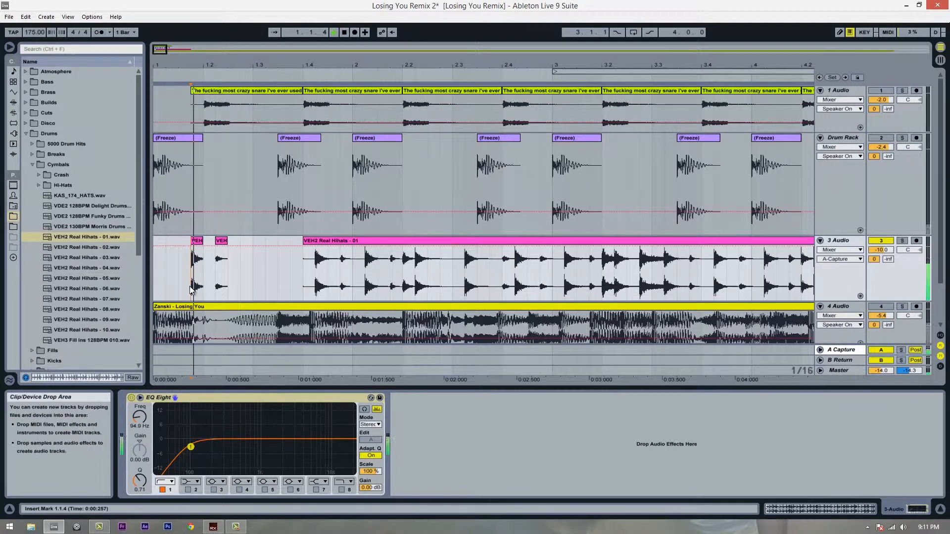
pyautogui.press('space')
pyautogui.press('space')
pyautogui.press('space')
pyautogui.press('space')
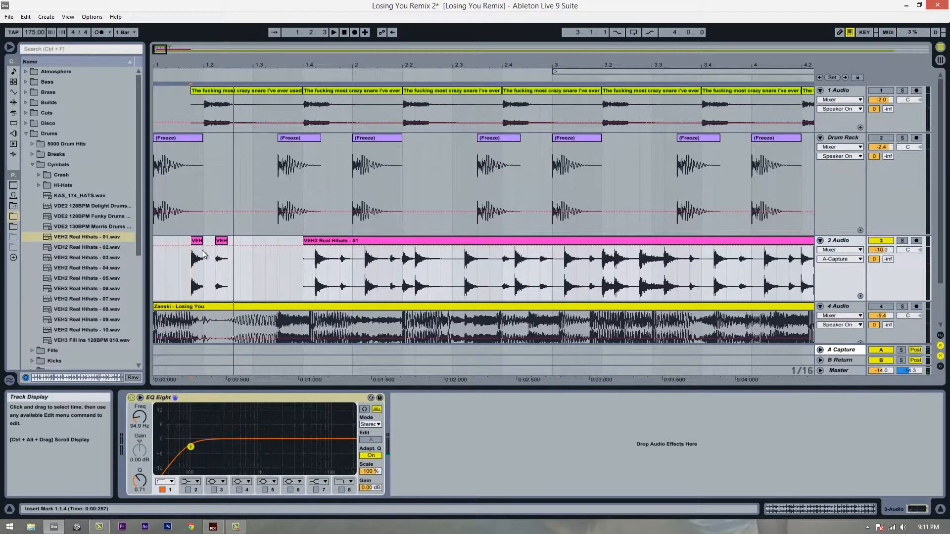
# Turn off Warp for the two short hi-hat clips and the long one, and trim the long clip's start to 1.4.2.
pyautogui.doubleClick(197, 241)
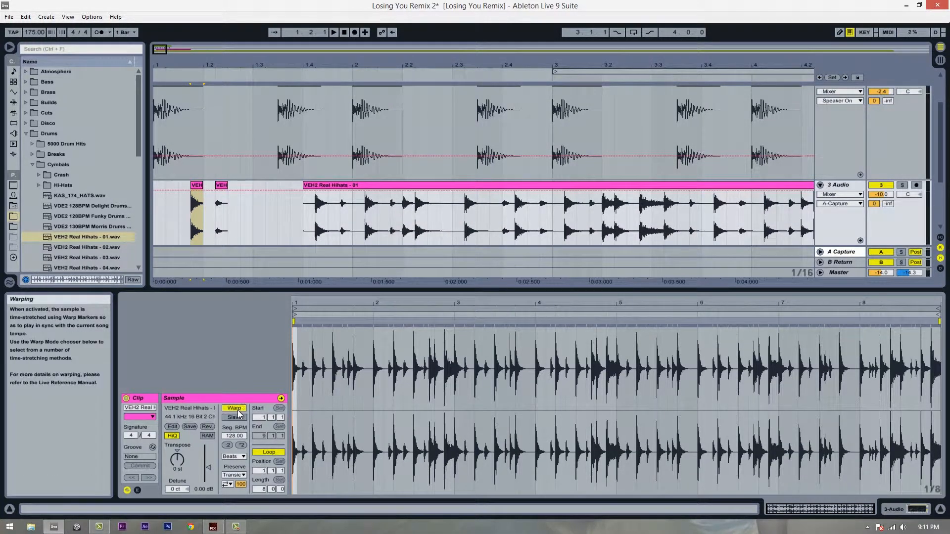
pyautogui.click(223, 190)
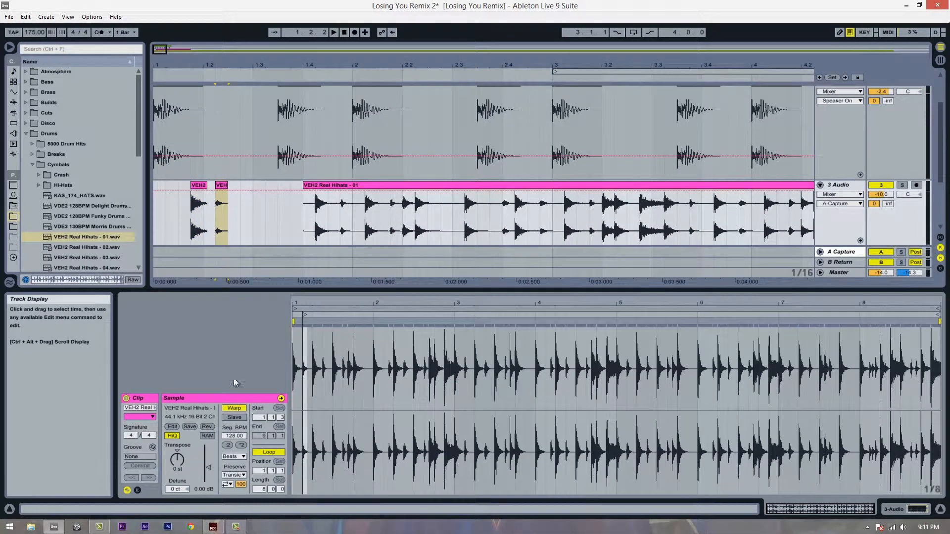
pyautogui.click(234, 408)
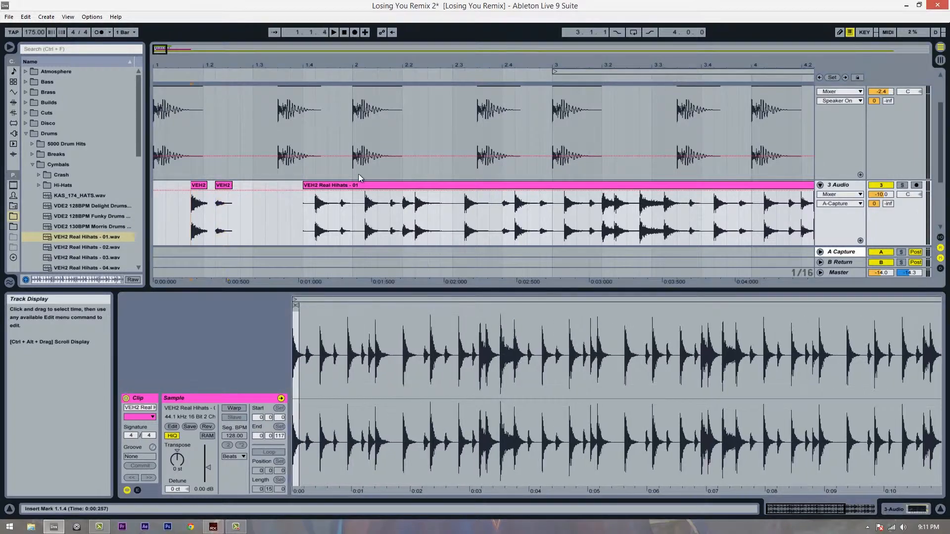
pyautogui.click(360, 185)
pyautogui.click(234, 408)
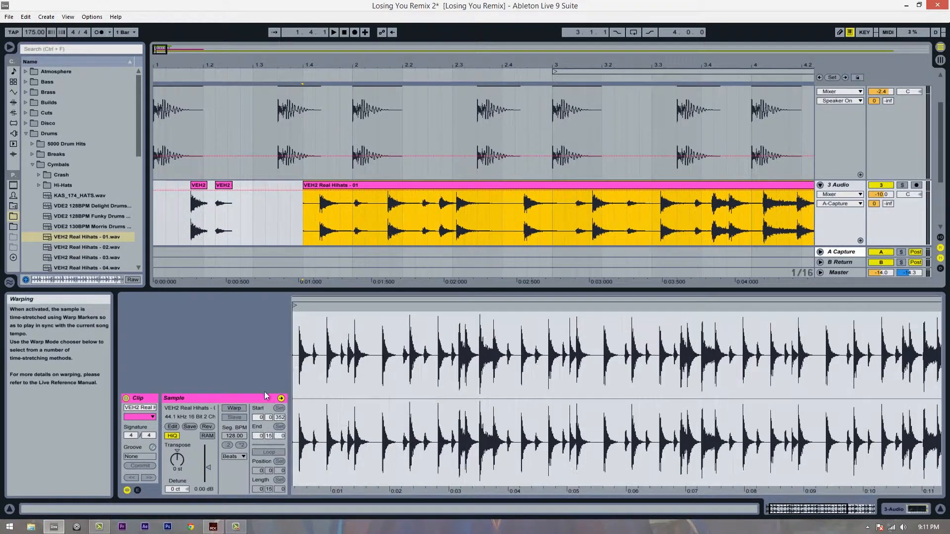
pyautogui.moveTo(298, 64); pyautogui.dragTo(308, 65)
pyautogui.moveTo(305, 186); pyautogui.dragTo(314, 188)
pyautogui.click(296, 206)
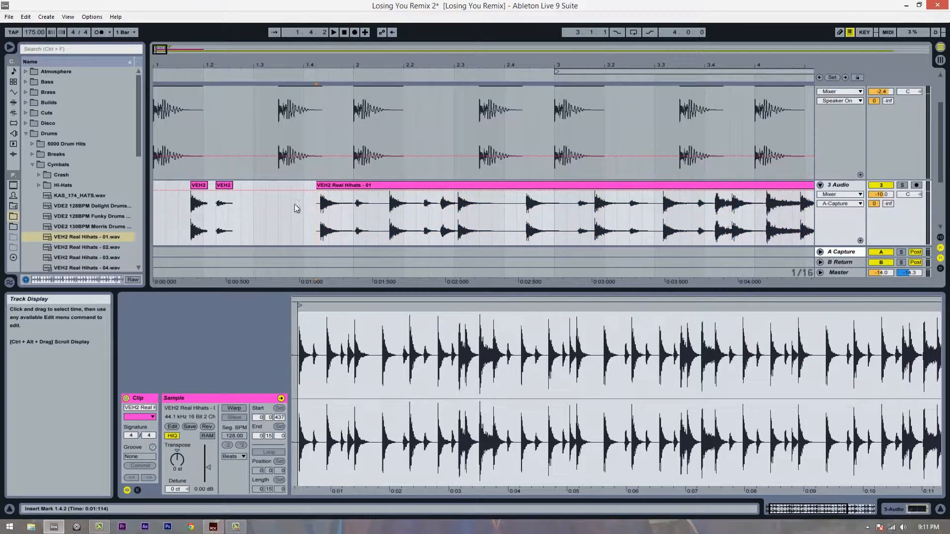
# Play the hi-hats from 1.1.4 and move the second short hit to 1.3.1.
pyautogui.click(194, 209)
pyautogui.press('space')
pyautogui.press('space')
pyautogui.press('space')
pyautogui.press('space')
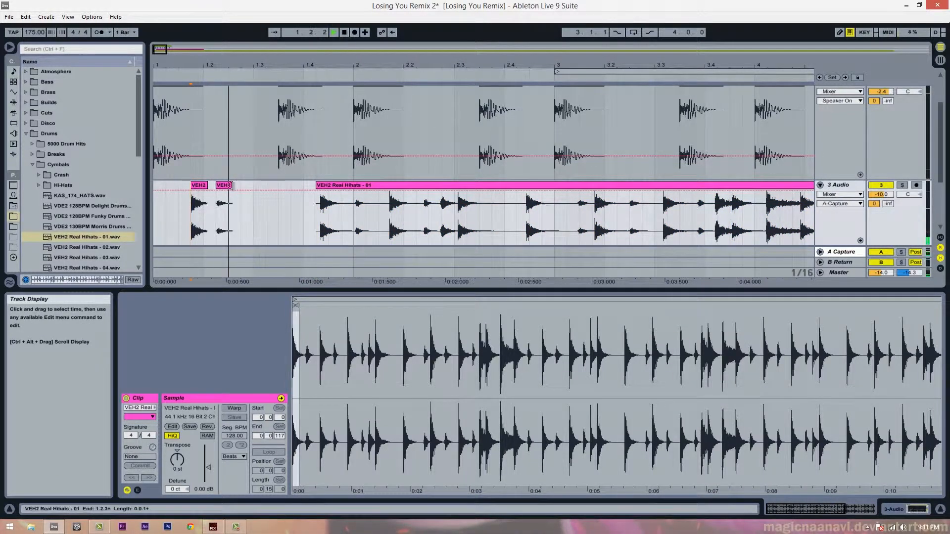
pyautogui.press('space')
pyautogui.press('space')
pyautogui.moveTo(224, 185); pyautogui.dragTo(261, 185)
# Split the hit between 2.3.1 and 2.3.3 out of the hi-hat loop and move it to 1.3.3.
pyautogui.click(353, 221)
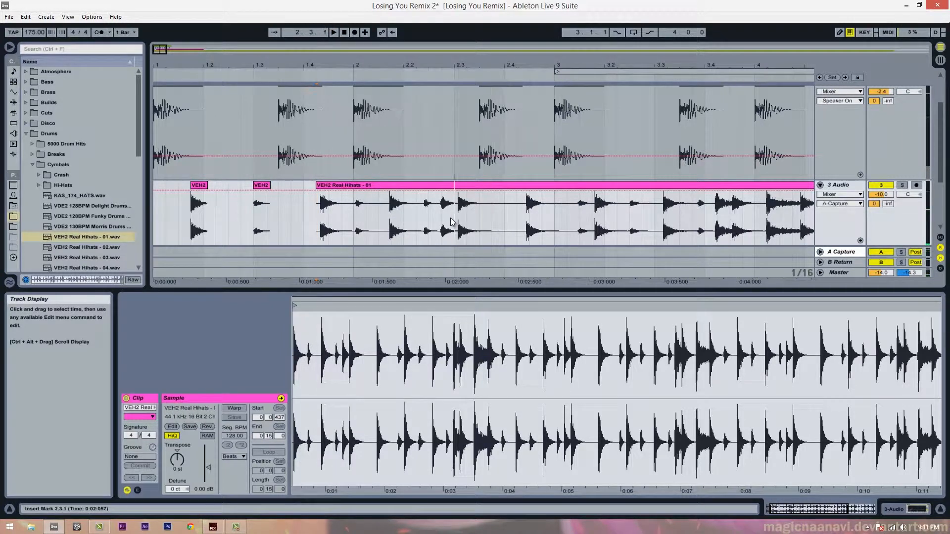
pyautogui.click(455, 221)
pyautogui.moveTo(457, 222); pyautogui.dragTo(483, 216)
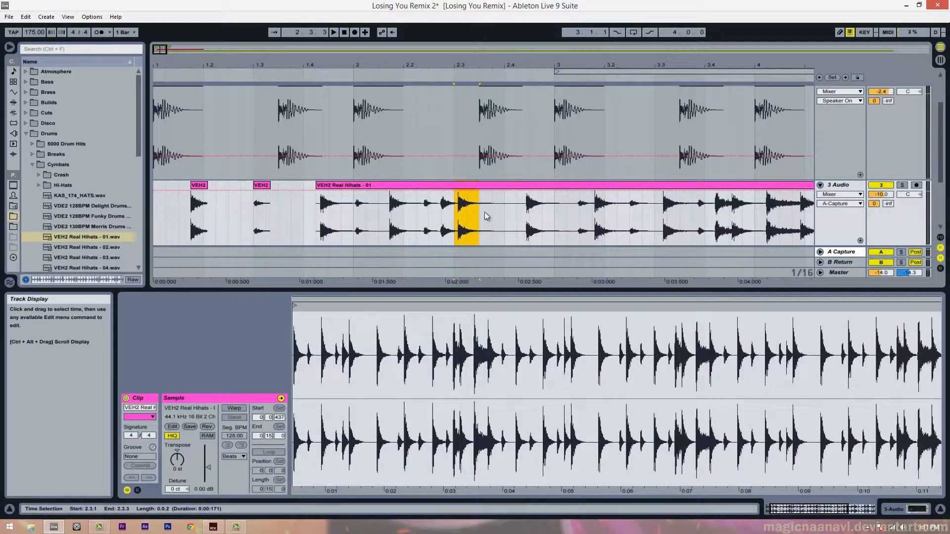
pyautogui.hotkey('ctrl', 'e')
pyautogui.moveTo(461, 185); pyautogui.dragTo(288, 193)
pyautogui.moveTo(290, 193); pyautogui.dragTo(290, 194)
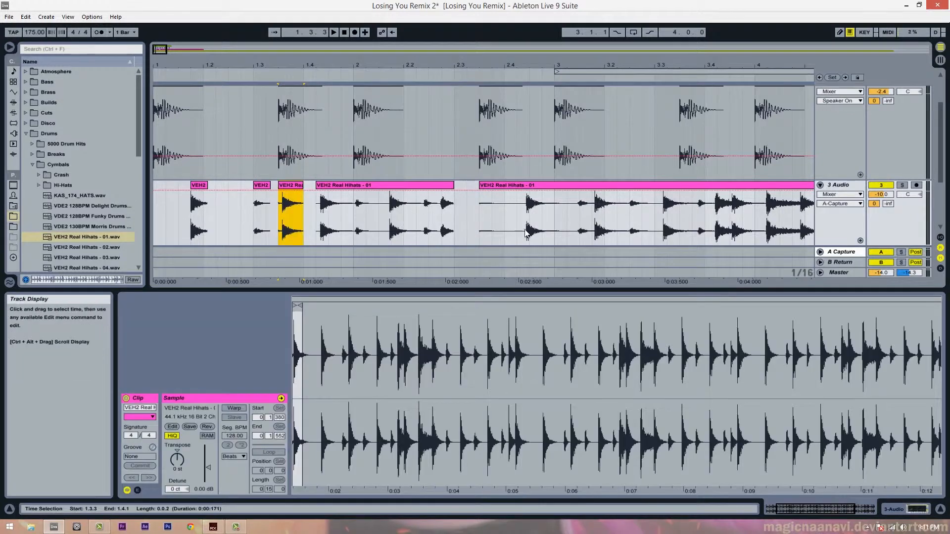
# Move the hit between 4.1.2 and 4.2.1 to 2.3.3, and delete the loop section from 2.4.2 to 4.1.2.
pyautogui.click(515, 218)
pyautogui.press('space')
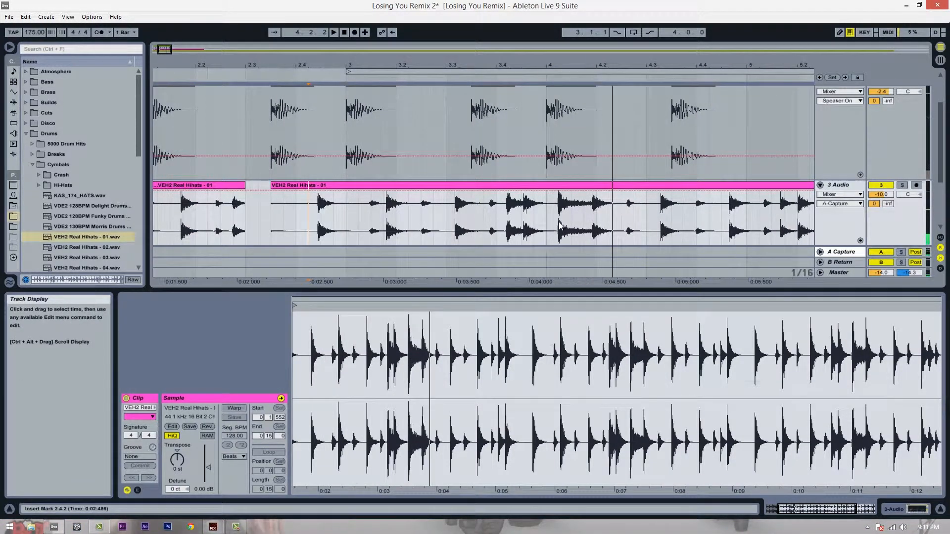
pyautogui.moveTo(593, 223); pyautogui.dragTo(307, 217)
pyautogui.click(329, 196)
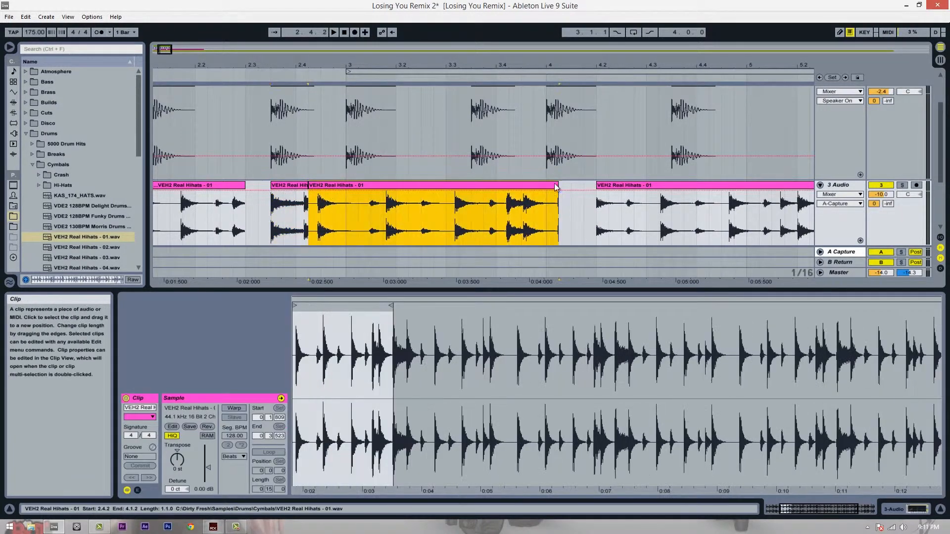
pyautogui.press('Delete')
# Audition the remaining hi-hat loop at several points through bar 12, and split out the hit between 6.4.1 and 6.4.4.
pyautogui.click(646, 213)
pyautogui.press('space')
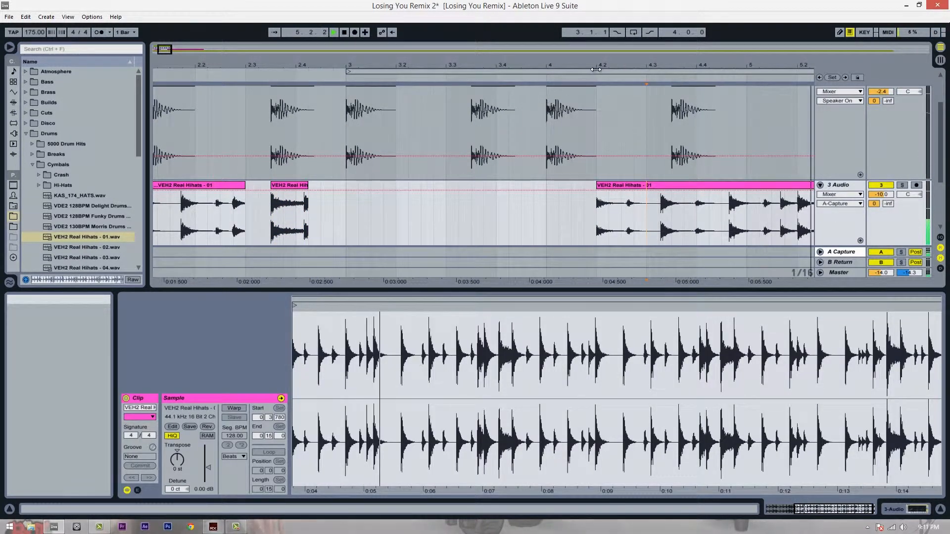
pyautogui.moveTo(550, 68); pyautogui.dragTo(605, 55)
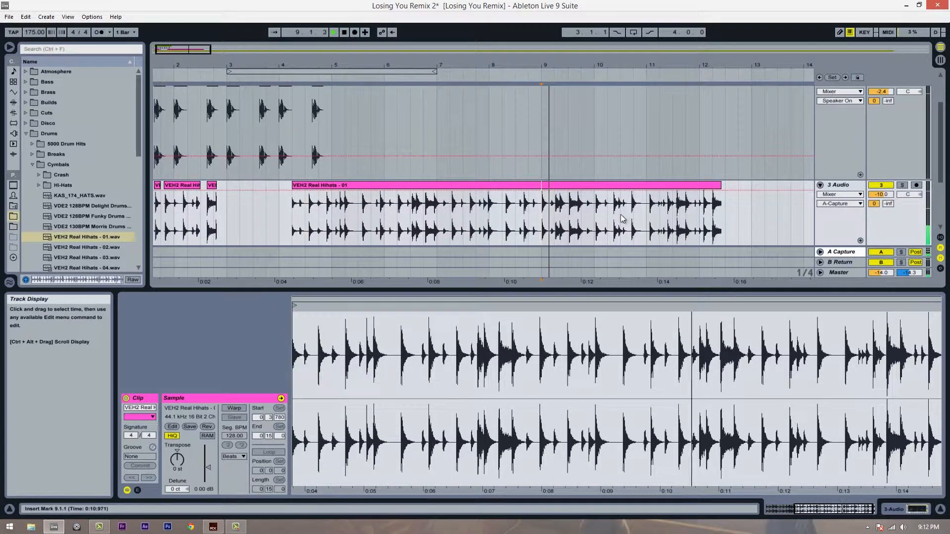
pyautogui.click(702, 237)
pyautogui.press('space')
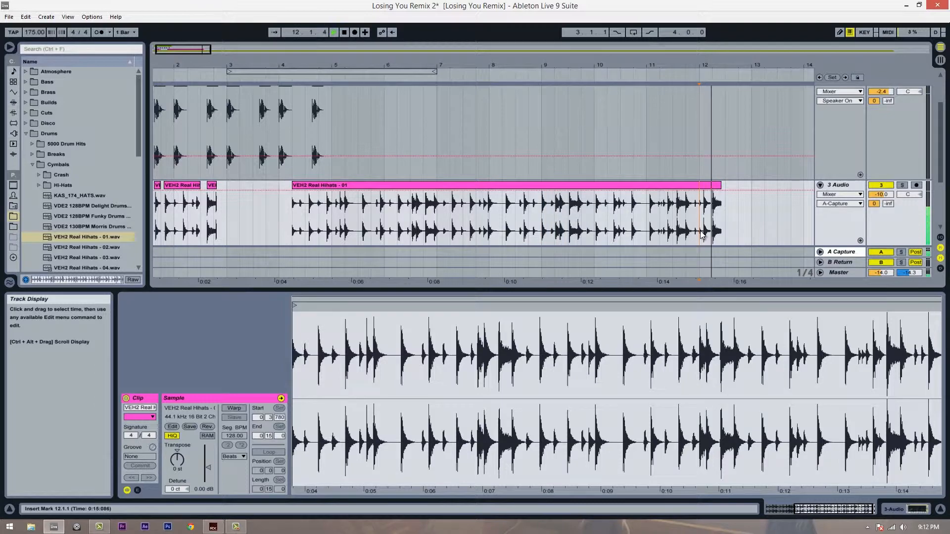
pyautogui.moveTo(435, 62); pyautogui.dragTo(433, 75)
pyautogui.click(433, 73)
pyautogui.click(391, 220)
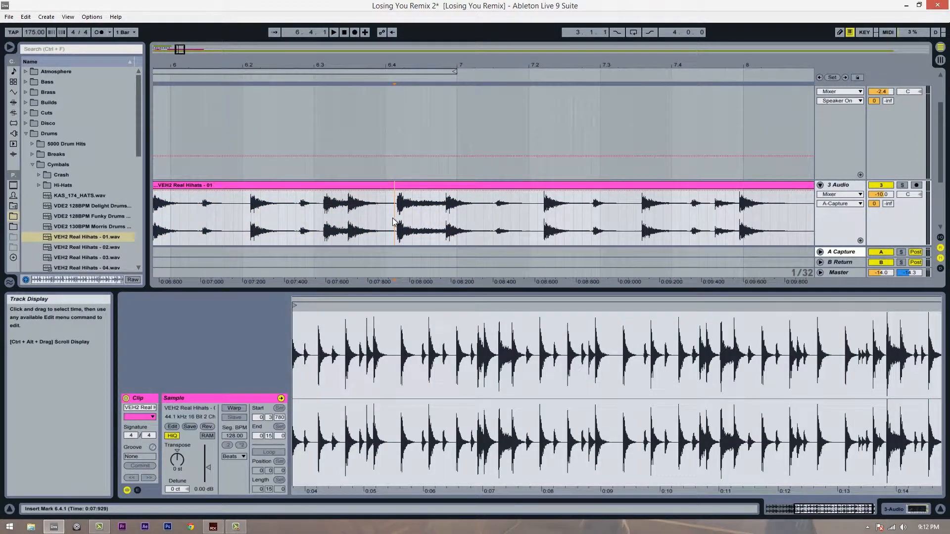
pyautogui.moveTo(391, 220); pyautogui.dragTo(449, 220)
pyautogui.hotkey('ctrl', 'e')
# Delete the hi-hat loop sections before and after the isolated hit at 6.4.1.
pyautogui.click(457, 187)
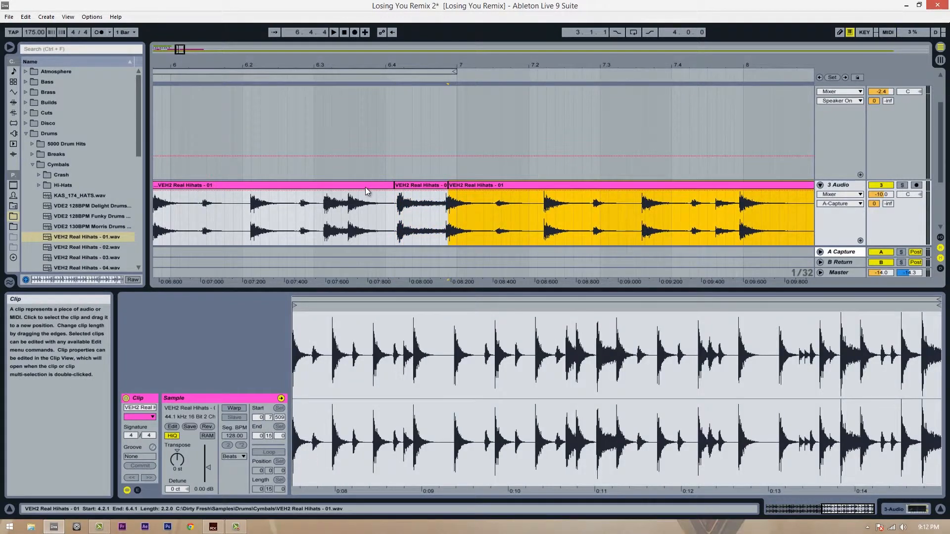
pyautogui.press('Delete')
pyautogui.click(365, 187)
pyautogui.press('Delete')
# Move the isolated hit from 6.4.1 to 3.1.1, and delete the hi-hat clip starting at 1.4.2.
pyautogui.moveTo(397, 63)
pyautogui.mouseDown()
pyautogui.moveTo(417, 60)
pyautogui.moveTo(399, 61)
pyautogui.mouseUp()
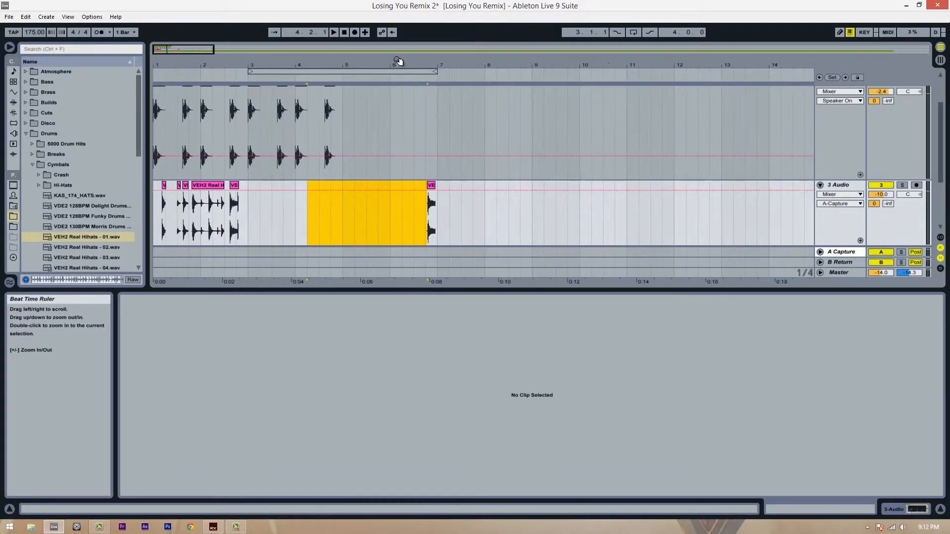
pyautogui.moveTo(182, 65); pyautogui.dragTo(183, 68)
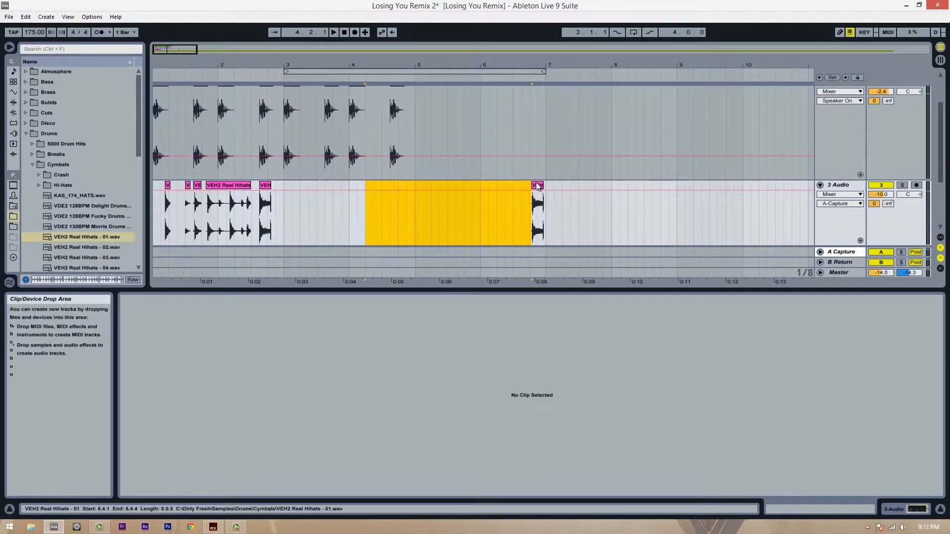
pyautogui.moveTo(537, 186); pyautogui.dragTo(289, 186)
pyautogui.click(232, 186)
pyautogui.press('Delete')
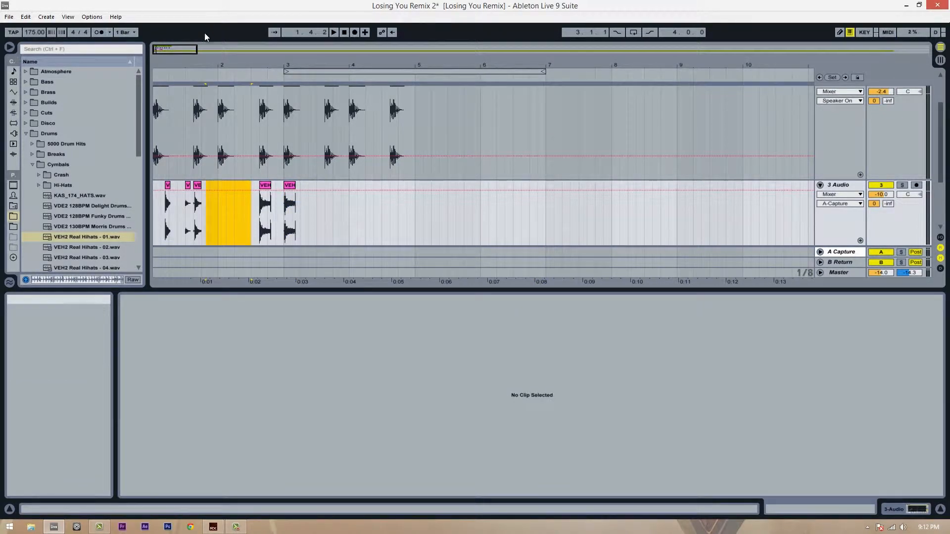
# Adjust both edges of the hi-hat clip near 2.3.3 to contain one clean hit, and align its start with 2.3.3.
pyautogui.moveTo(251, 66); pyautogui.dragTo(252, 68)
pyautogui.moveTo(405, 62); pyautogui.dragTo(403, 66)
pyautogui.moveTo(355, 186)
pyautogui.mouseDown()
pyautogui.moveTo(328, 185)
pyautogui.moveTo(339, 185)
pyautogui.mouseUp()
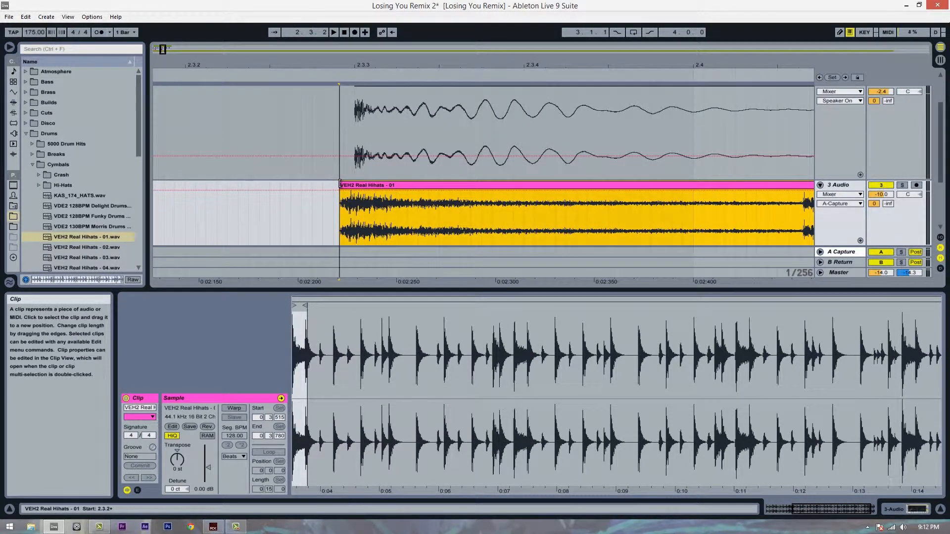
pyautogui.moveTo(430, 62); pyautogui.dragTo(434, 63)
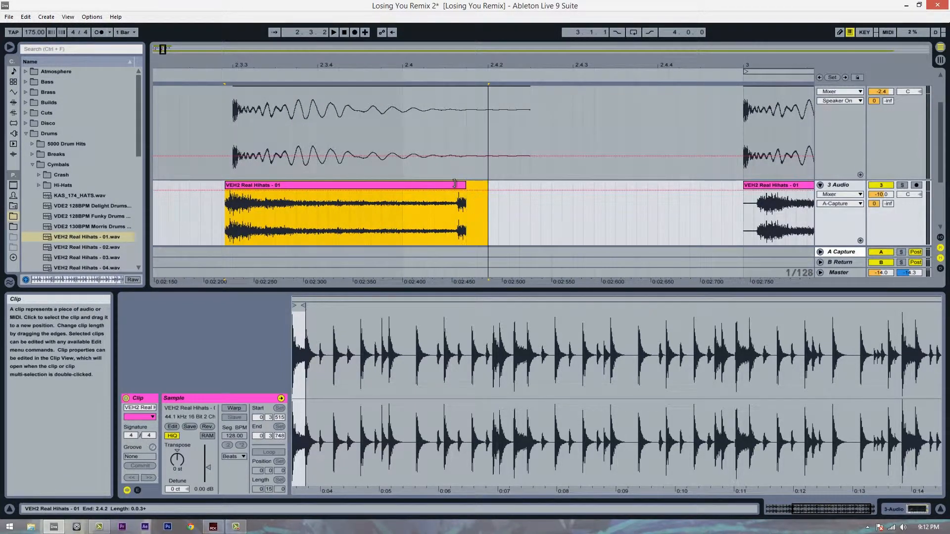
pyautogui.click(232, 208)
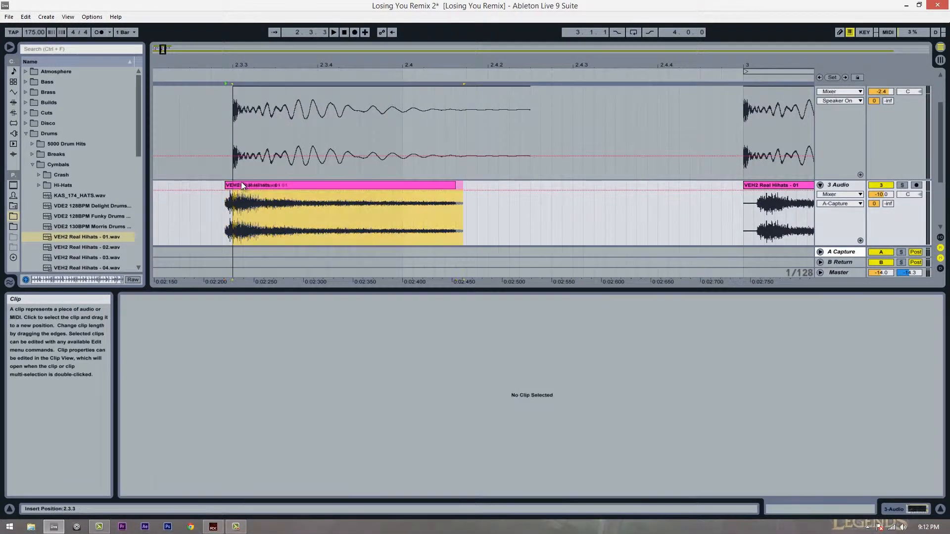
pyautogui.click(241, 182)
# Trim the start and end of the bar 3 hi-hat clip to one clean hit, and align it with the kick at 3.1.1.
pyautogui.moveTo(328, 74)
pyautogui.mouseDown()
pyautogui.moveTo(330, 64)
pyautogui.moveTo(334, 75)
pyautogui.mouseUp()
pyautogui.moveTo(250, 183); pyautogui.dragTo(266, 182)
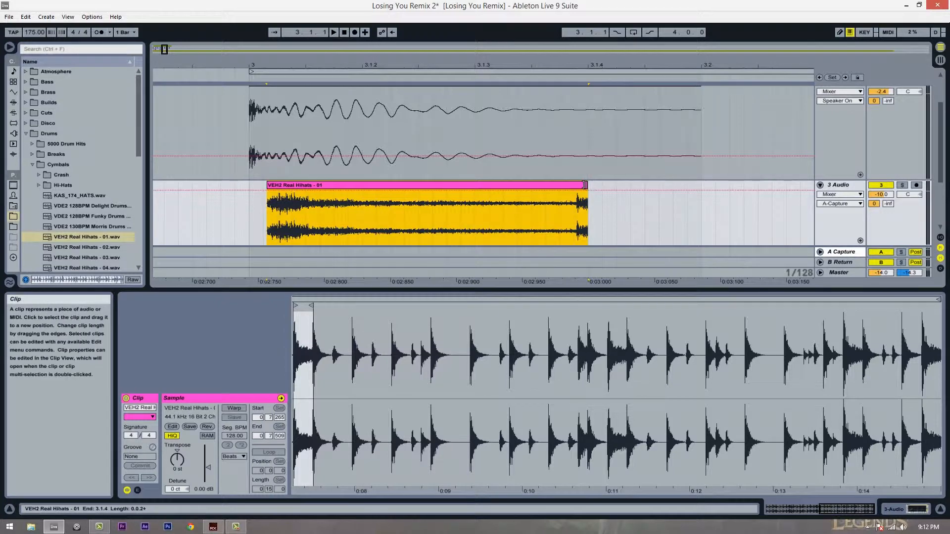
pyautogui.moveTo(500, 65); pyautogui.dragTo(613, 40)
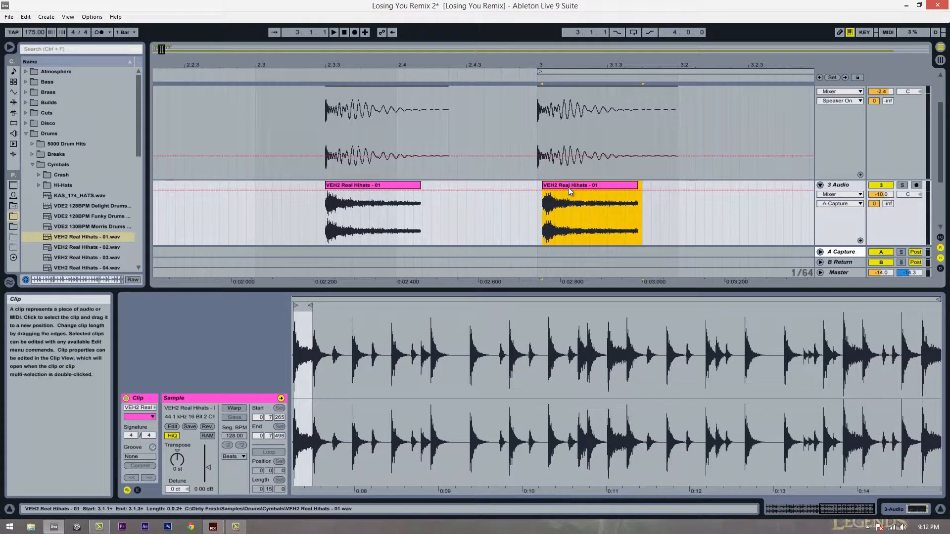
pyautogui.moveTo(568, 185); pyautogui.dragTo(561, 186)
pyautogui.moveTo(498, 62); pyautogui.dragTo(333, 63)
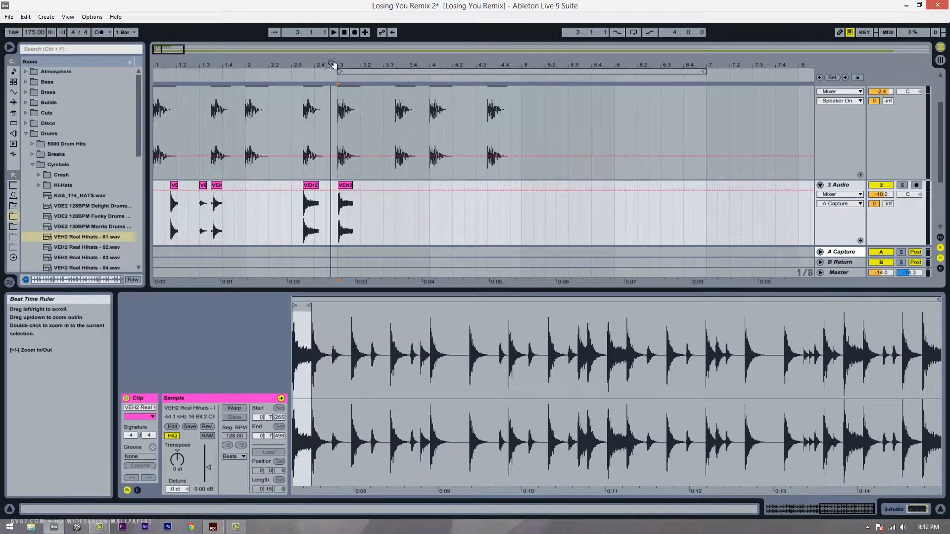
pyautogui.moveTo(168, 71); pyautogui.dragTo(348, 138)
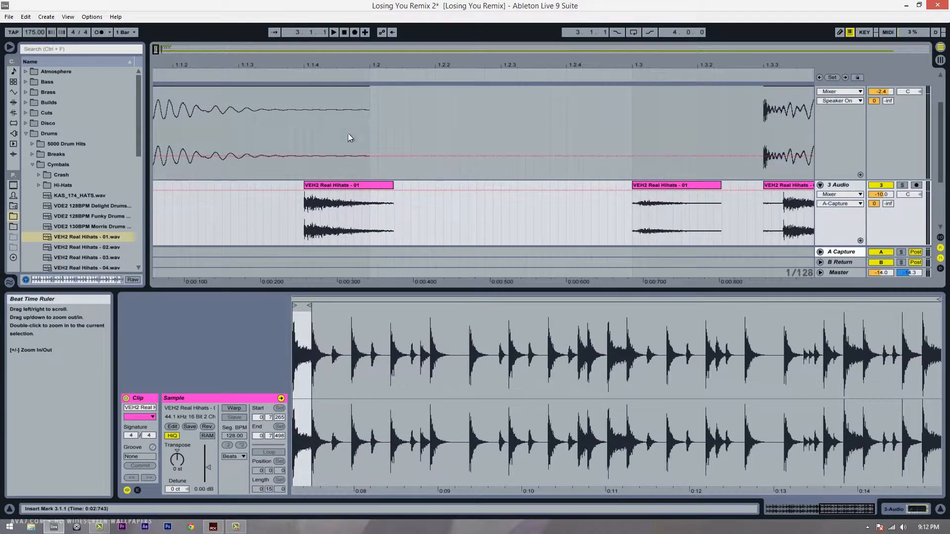
# Fine-tune the edges of the hi-hat clip at 1.1.4, extending its end slightly past 1.2.1.
pyautogui.click(306, 184)
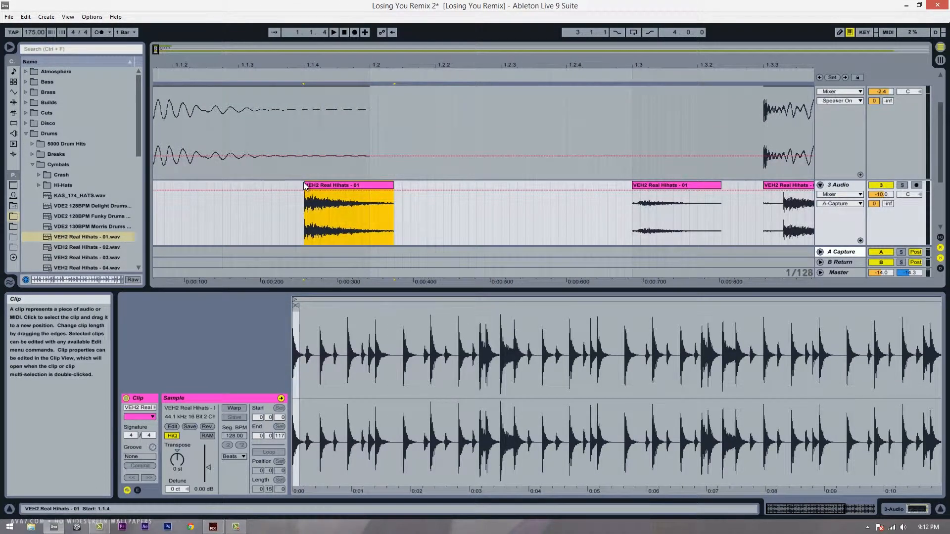
pyautogui.click(304, 194)
pyautogui.moveTo(311, 64); pyautogui.dragTo(311, 143)
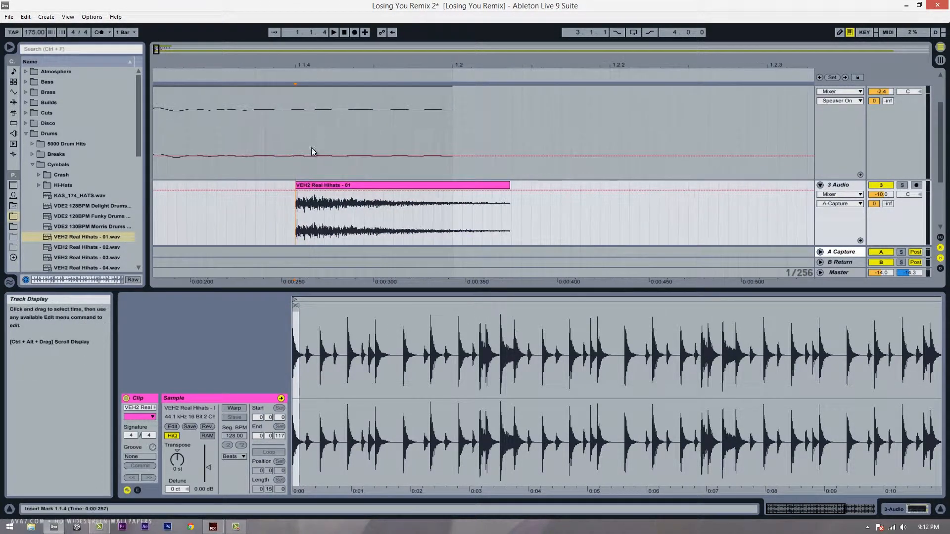
pyautogui.click(297, 185)
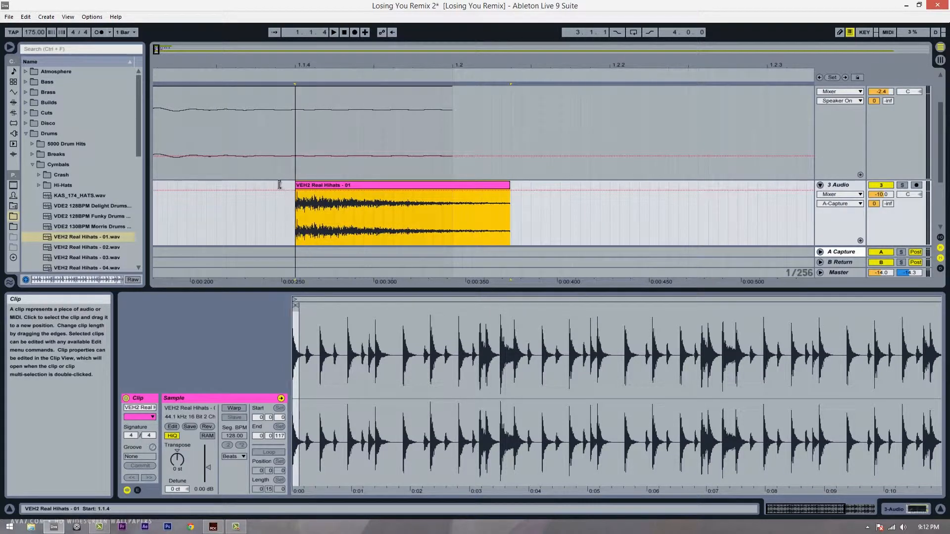
pyautogui.moveTo(280, 185); pyautogui.dragTo(286, 185)
pyautogui.moveTo(675, 66)
pyautogui.mouseDown()
pyautogui.moveTo(502, 66)
pyautogui.moveTo(401, 53)
pyautogui.mouseUp()
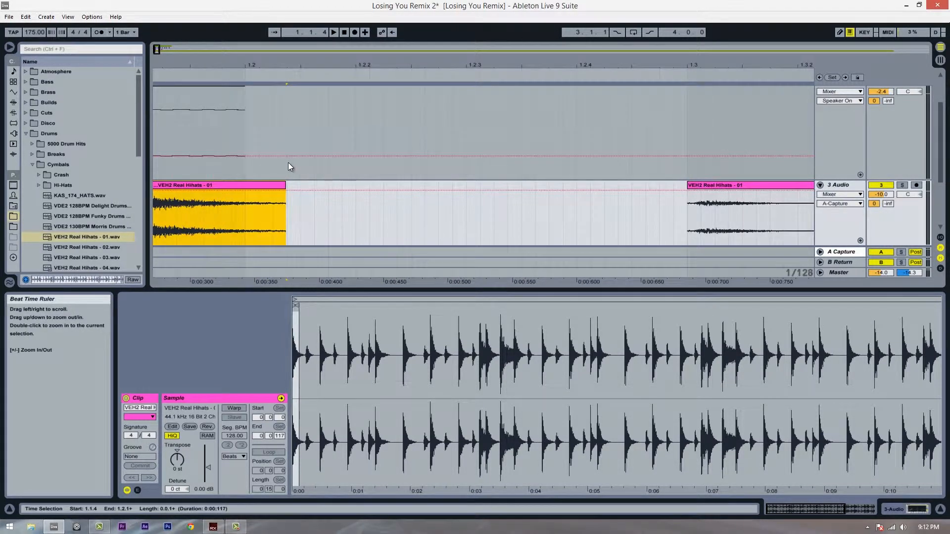
pyautogui.moveTo(285, 186)
pyautogui.mouseDown()
pyautogui.moveTo(462, 186)
pyautogui.moveTo(291, 186)
pyautogui.mouseUp()
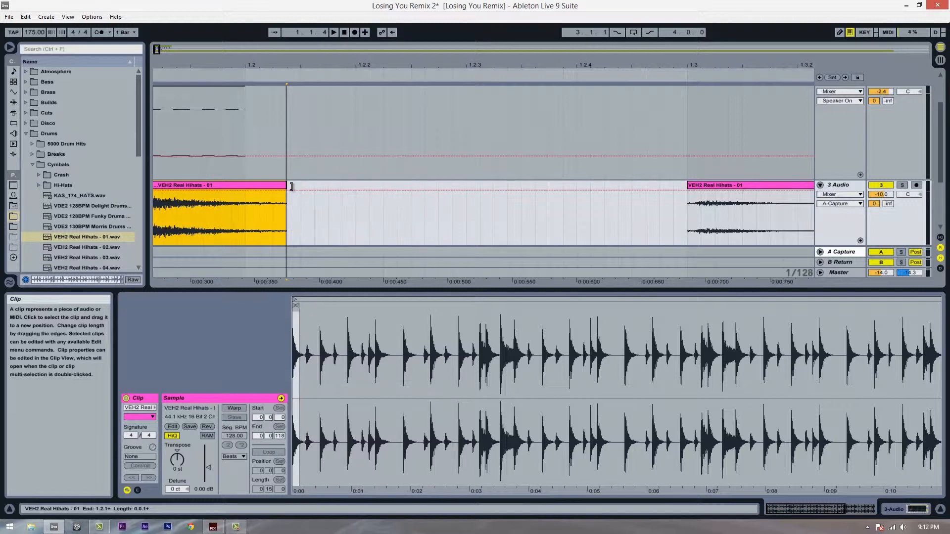
# Shorten the hi-hat clip at 1.3.1 so that it ends at 1.3.2.
pyautogui.click(694, 187)
pyautogui.moveTo(702, 66); pyautogui.dragTo(736, 63)
pyautogui.moveTo(313, 187)
pyautogui.mouseDown()
pyautogui.moveTo(177, 187)
pyautogui.moveTo(305, 191)
pyautogui.mouseUp()
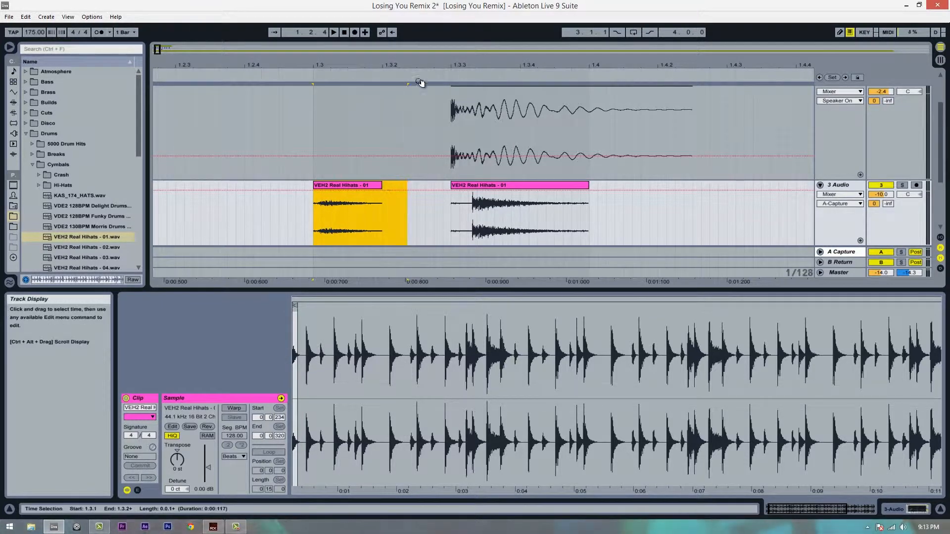
# Trim the silence from the start of the hi-hat clip at 1.3.3 up to the hit's transient.
pyautogui.moveTo(418, 63); pyautogui.dragTo(419, 66)
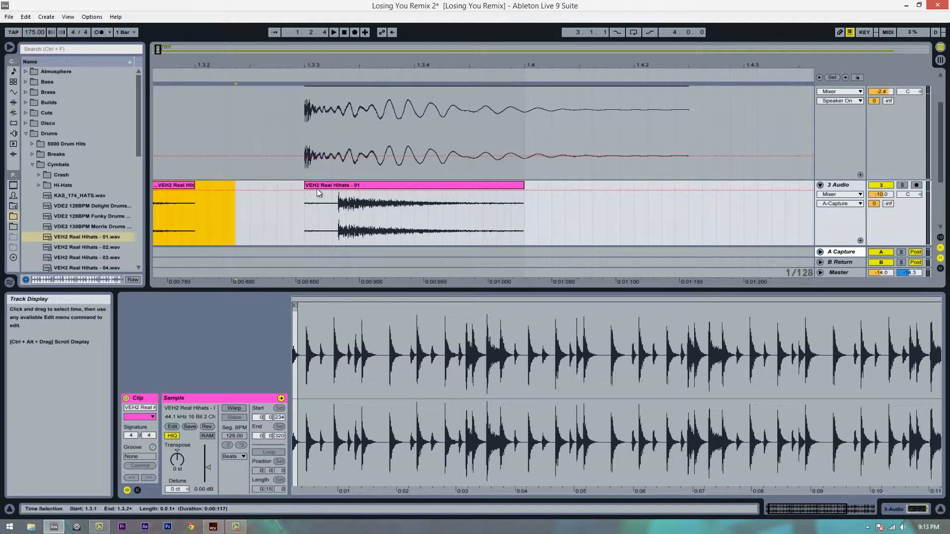
pyautogui.moveTo(305, 188); pyautogui.dragTo(335, 187)
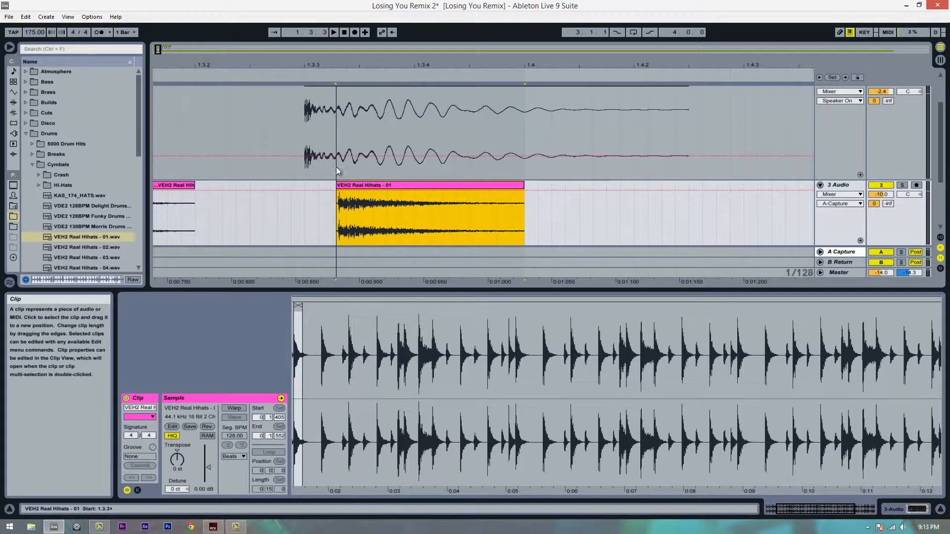
pyautogui.moveTo(350, 66); pyautogui.dragTo(261, 178)
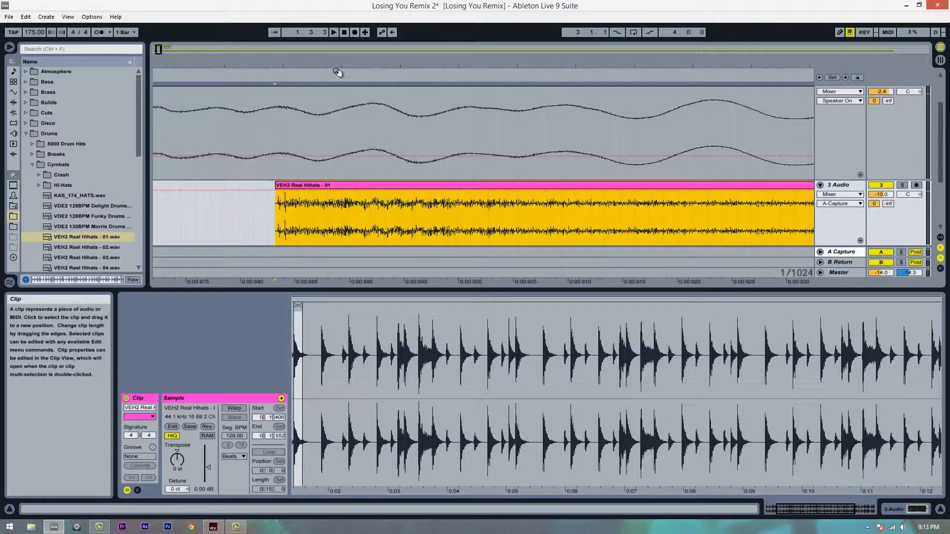
pyautogui.moveTo(360, 61); pyautogui.dragTo(360, 74)
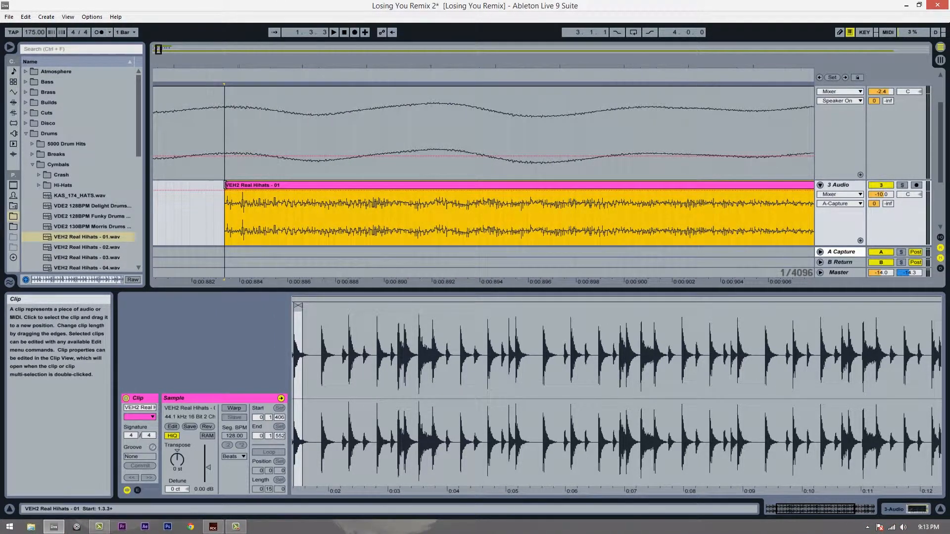
pyautogui.moveTo(226, 185); pyautogui.dragTo(223, 185)
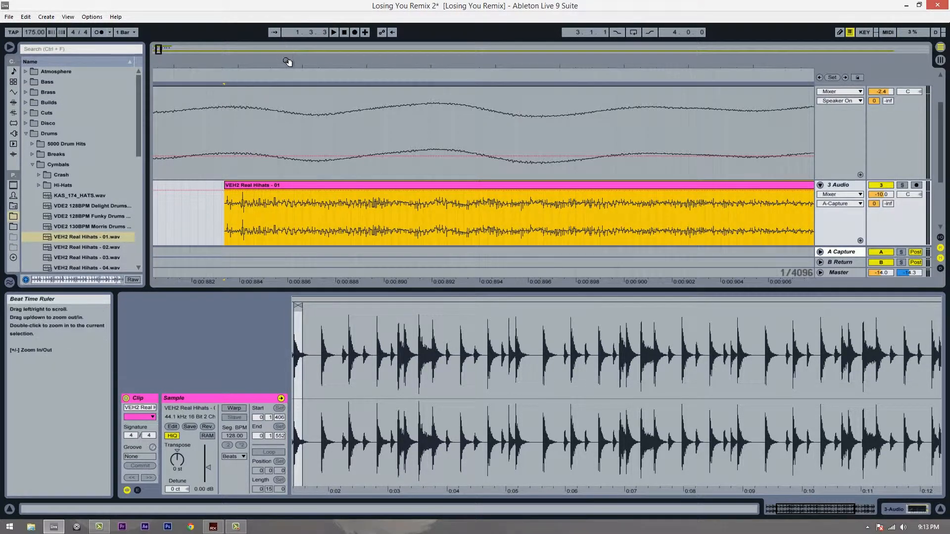
pyautogui.moveTo(288, 61); pyautogui.dragTo(289, 52)
# Move the trimmed hi-hat clip back to 1.3.3 so its start aligns with the kick.
pyautogui.click(316, 208)
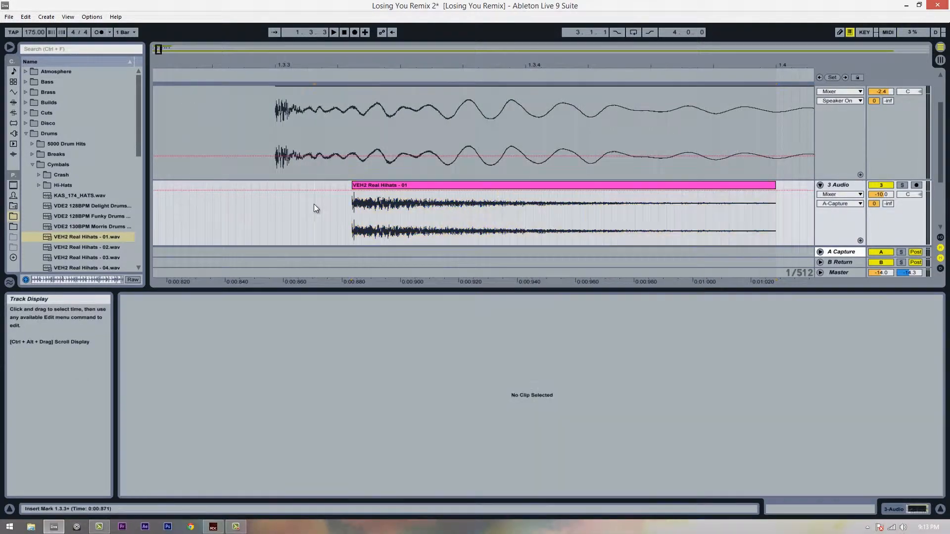
pyautogui.moveTo(372, 187); pyautogui.dragTo(298, 191)
pyautogui.moveTo(653, 59); pyautogui.dragTo(660, 56)
pyautogui.click(305, 208)
# Briefly solo the hi-hat track, restore its normal playback state, and play the drums from 1.3.3.
pyautogui.click(902, 185)
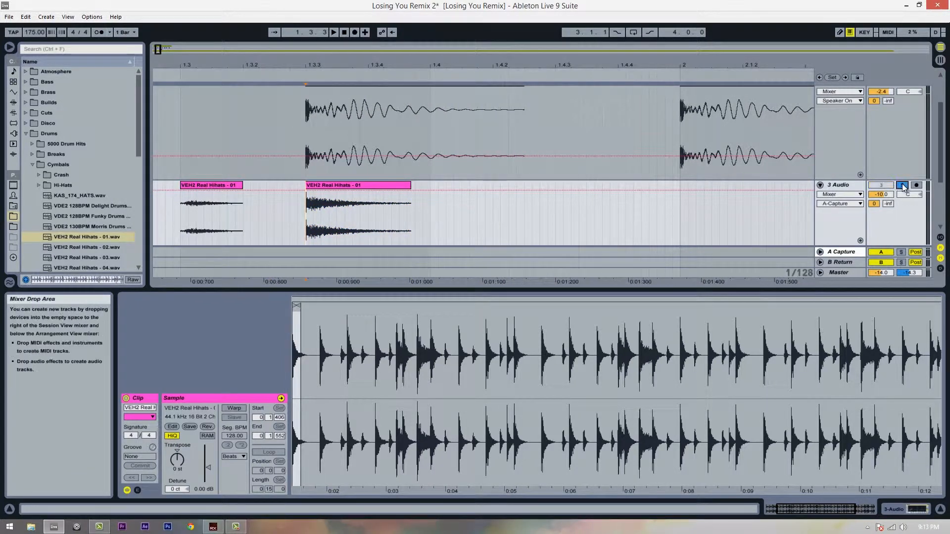
pyautogui.click(902, 186)
pyautogui.click(880, 186)
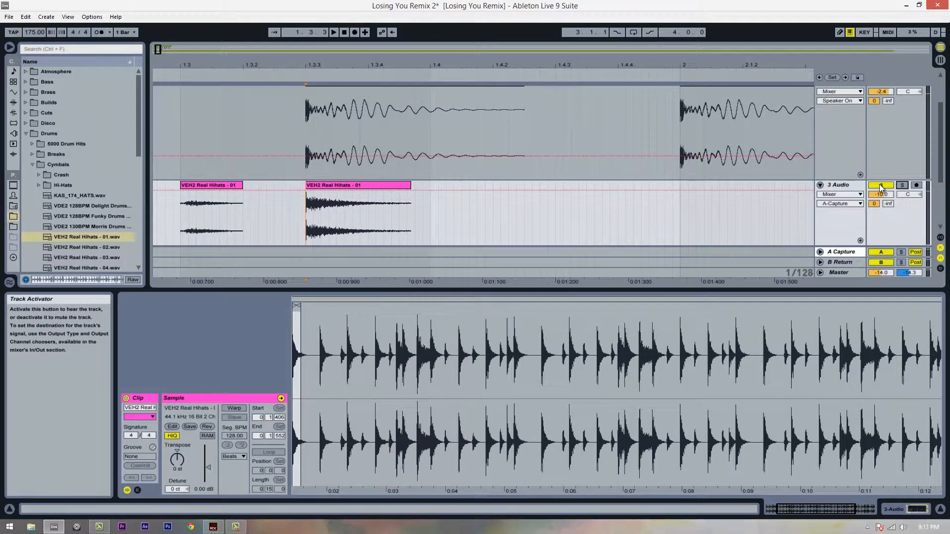
pyautogui.scroll(2, 887, 143)
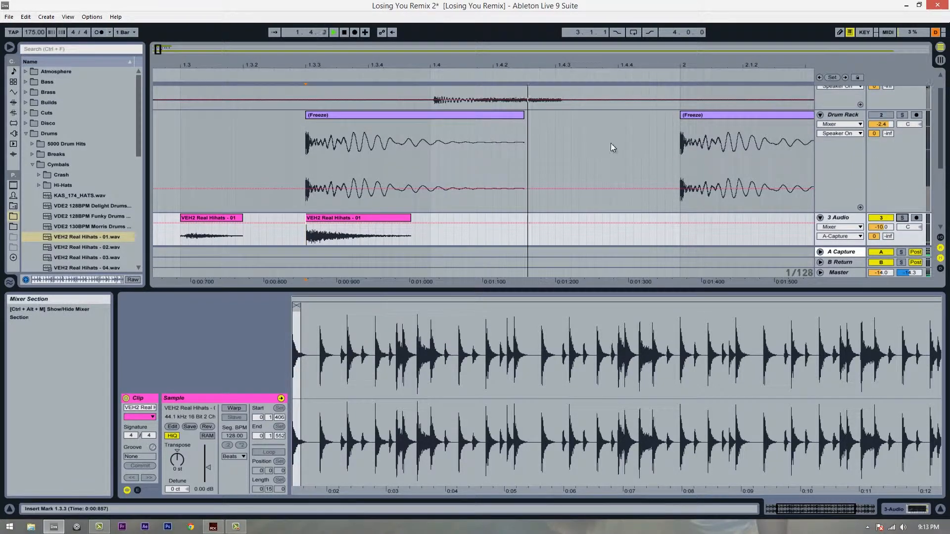
# Extend the hi-hat clip at 1.3.3 so that it ends at 1.4.2, checking its decay by playback.
pyautogui.scroll(-3, 428, 170)
pyautogui.moveTo(409, 175); pyautogui.dragTo(586, 175)
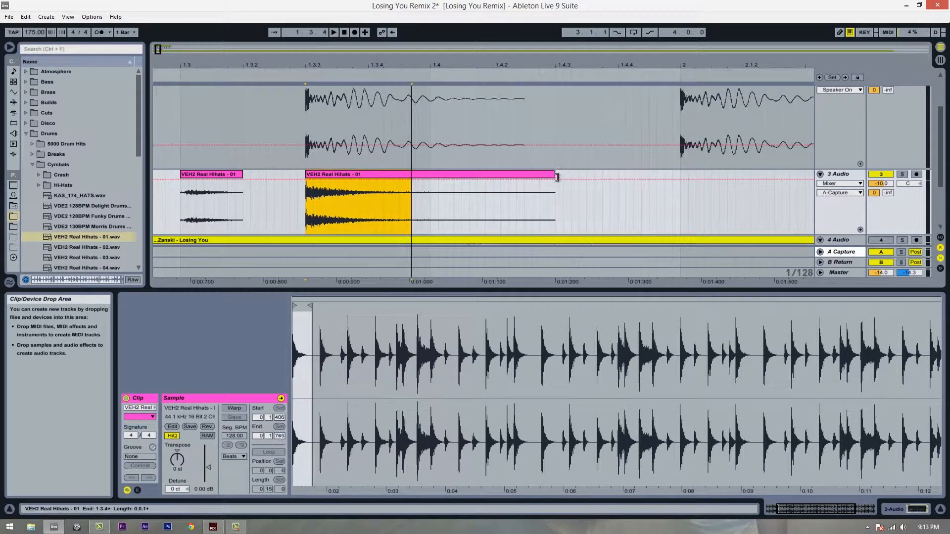
pyautogui.click(304, 209)
pyautogui.press('space')
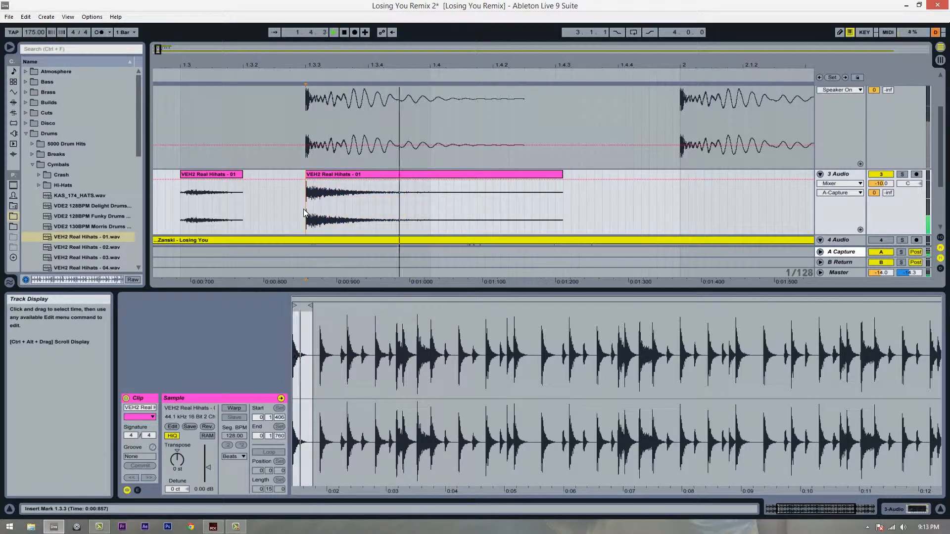
pyautogui.press('space')
pyautogui.press('space')
pyautogui.moveTo(558, 175); pyautogui.dragTo(523, 172)
pyautogui.click(291, 212)
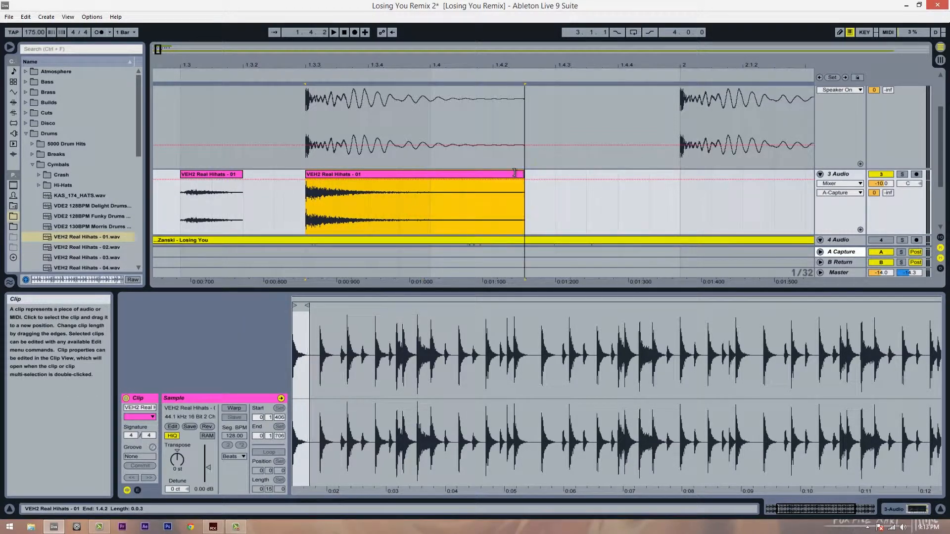
pyautogui.click(512, 201)
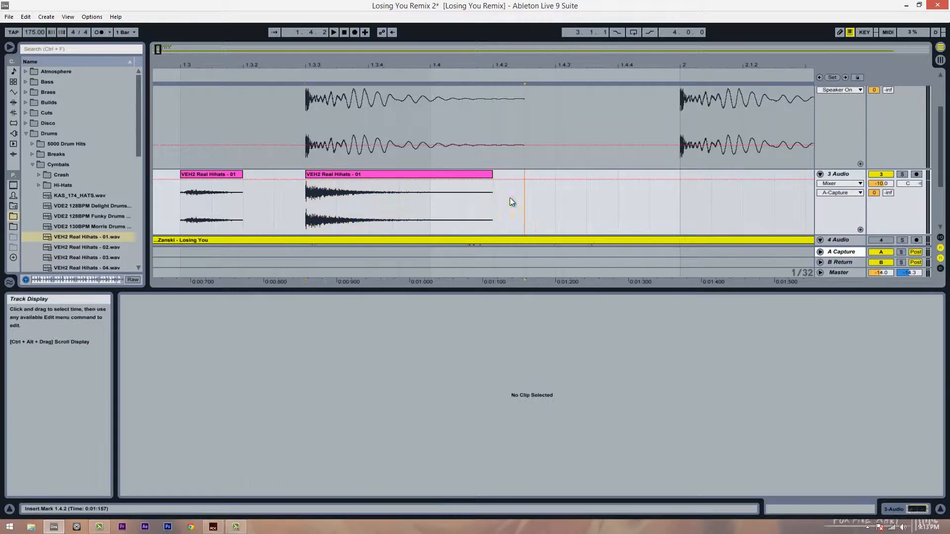
pyautogui.click(298, 213)
pyautogui.press('space')
# Move the hi-hat clips from 2.3.3 and 3.1.1 to 1.4.3 and 2.2.1.
pyautogui.moveTo(533, 74); pyautogui.dragTo(541, 59)
pyautogui.moveTo(499, 206); pyautogui.dragTo(343, 188)
pyautogui.moveTo(439, 188); pyautogui.dragTo(432, 187)
pyautogui.moveTo(366, 68); pyautogui.dragTo(360, 60)
pyautogui.moveTo(157, 67); pyautogui.dragTo(156, 117)
# Move the five hi-hat clips onto consecutive beats at 1.1.1, 1.2.1, 1.3.1, 1.4.1 and 2.1.1.
pyautogui.scroll(3, 890, 165)
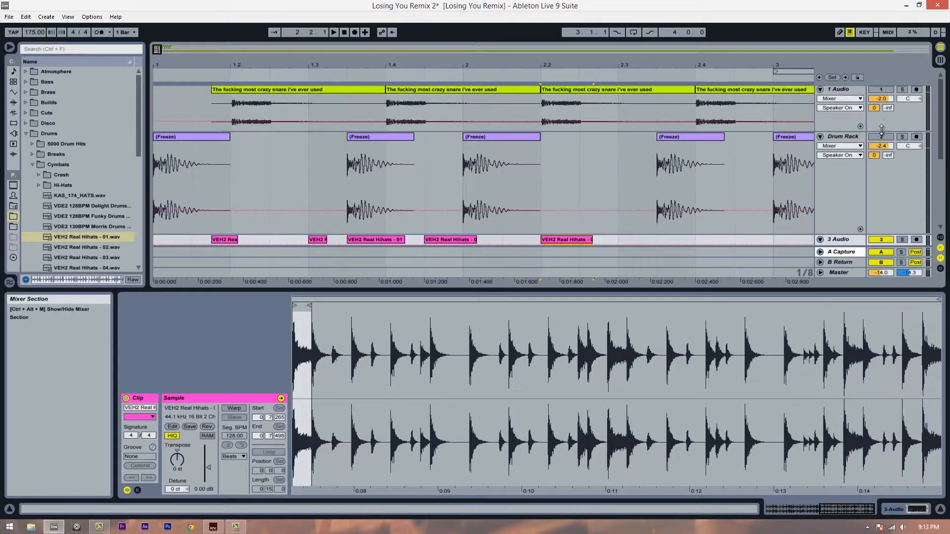
pyautogui.scroll(-2, 672, 119)
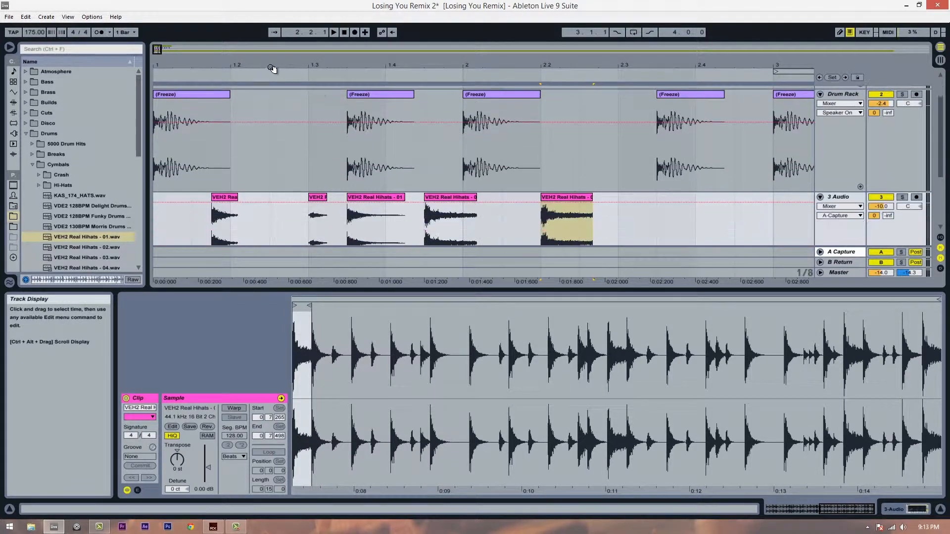
pyautogui.moveTo(272, 69); pyautogui.dragTo(276, 58)
pyautogui.scroll(-1, 230, 116)
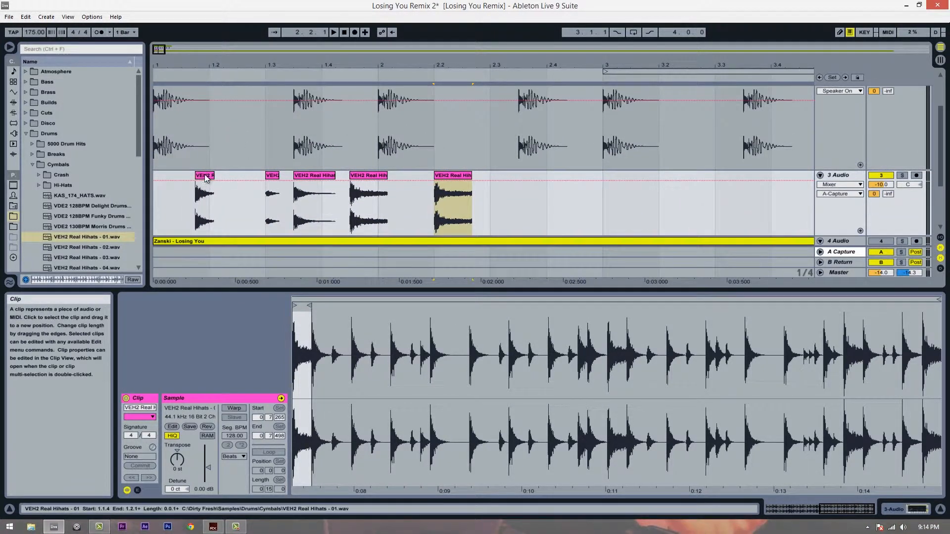
pyautogui.moveTo(208, 198); pyautogui.dragTo(165, 198)
pyautogui.scroll(1, 244, 216)
pyautogui.moveTo(270, 189); pyautogui.dragTo(213, 190)
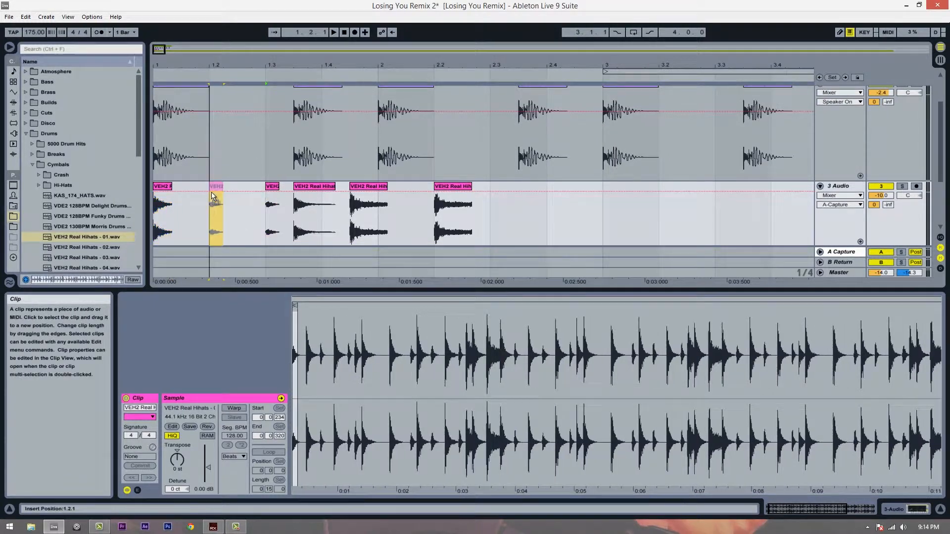
pyautogui.moveTo(312, 189); pyautogui.dragTo(284, 190)
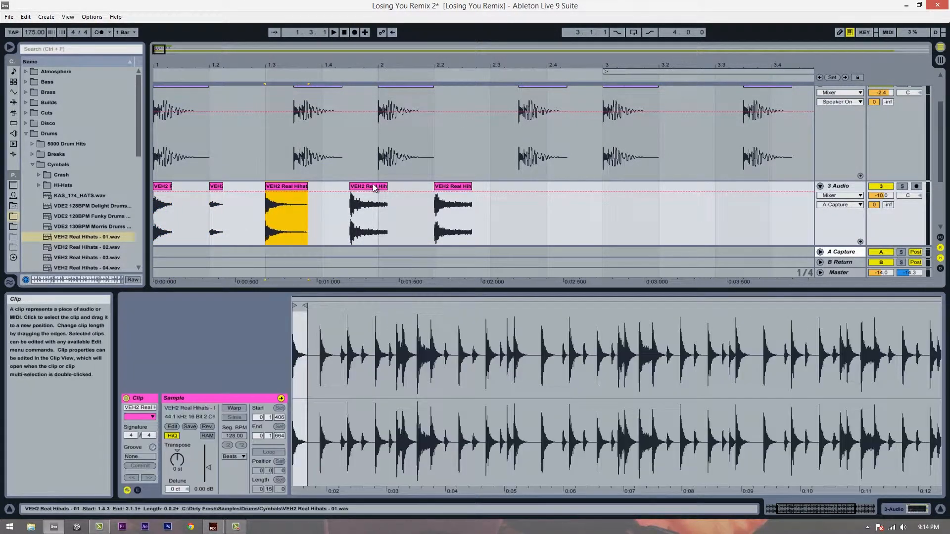
pyautogui.moveTo(376, 186); pyautogui.dragTo(349, 184)
pyautogui.moveTo(446, 185); pyautogui.dragTo(410, 184)
pyautogui.click(464, 223)
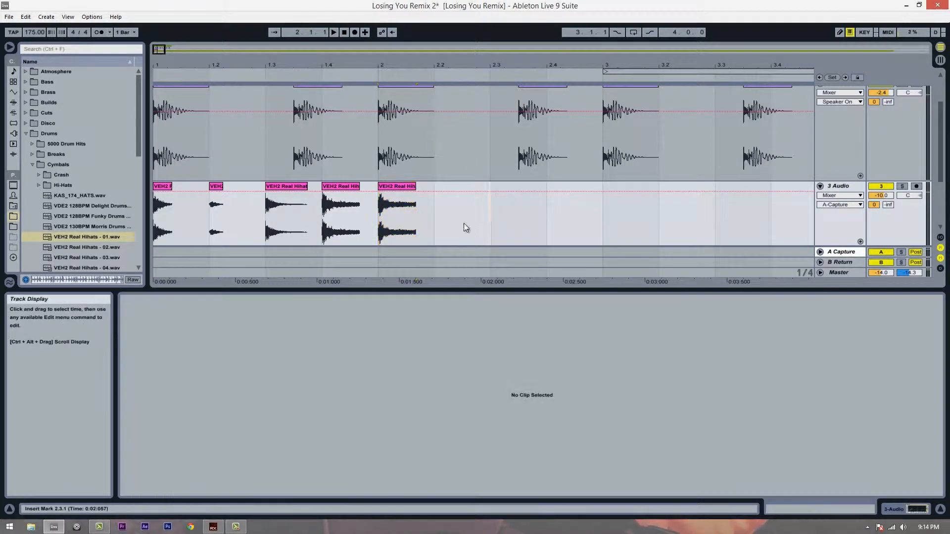
# Play the evenly spaced hi-hat hits with the kicks from 1.1.1.
pyautogui.moveTo(252, 64); pyautogui.dragTo(253, 66)
pyautogui.click(230, 233)
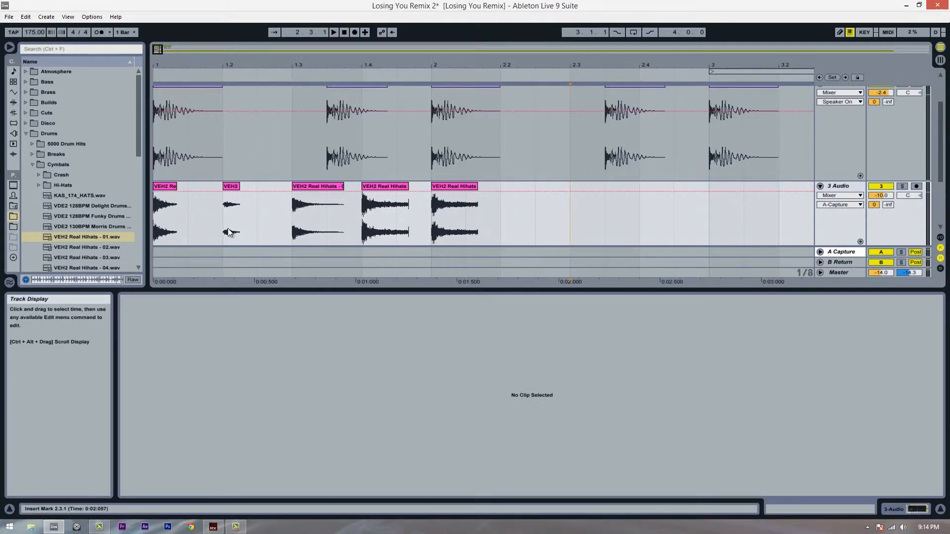
pyautogui.click(157, 223)
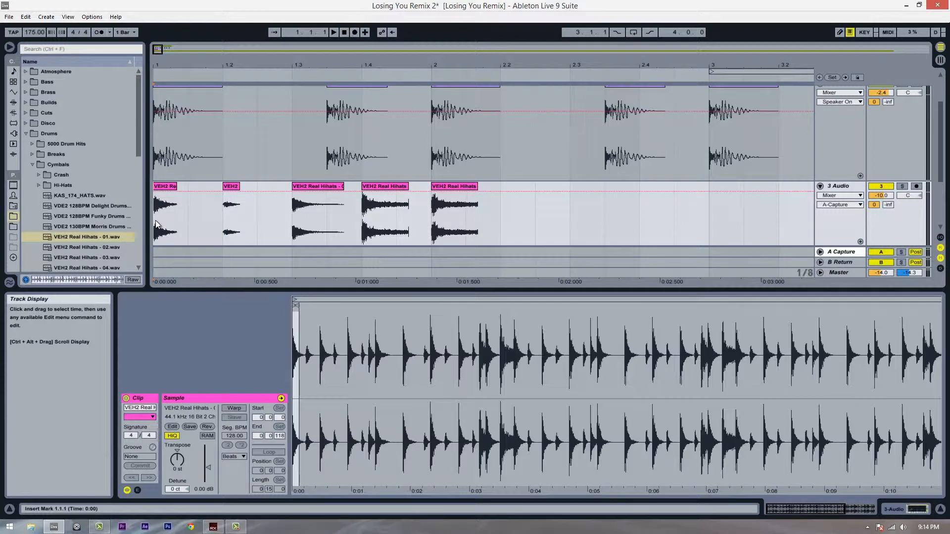
pyautogui.press('space')
pyautogui.press('space')
pyautogui.press('space')
pyautogui.press('space')
pyautogui.press('space')
pyautogui.press('space')
# Extend the end of the first hi-hat clip to 1.1.3, and undo the further change made to it.
pyautogui.click(174, 186)
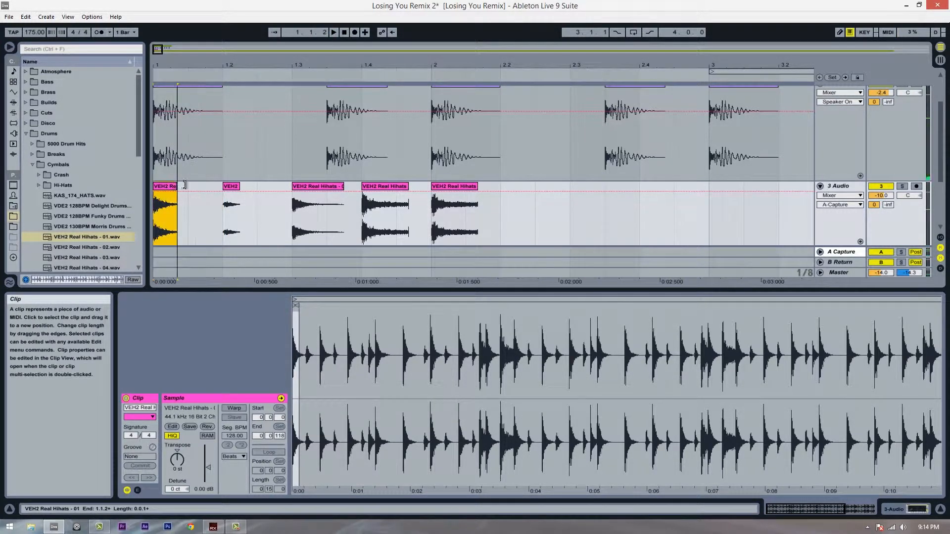
pyautogui.moveTo(172, 62); pyautogui.dragTo(173, 65)
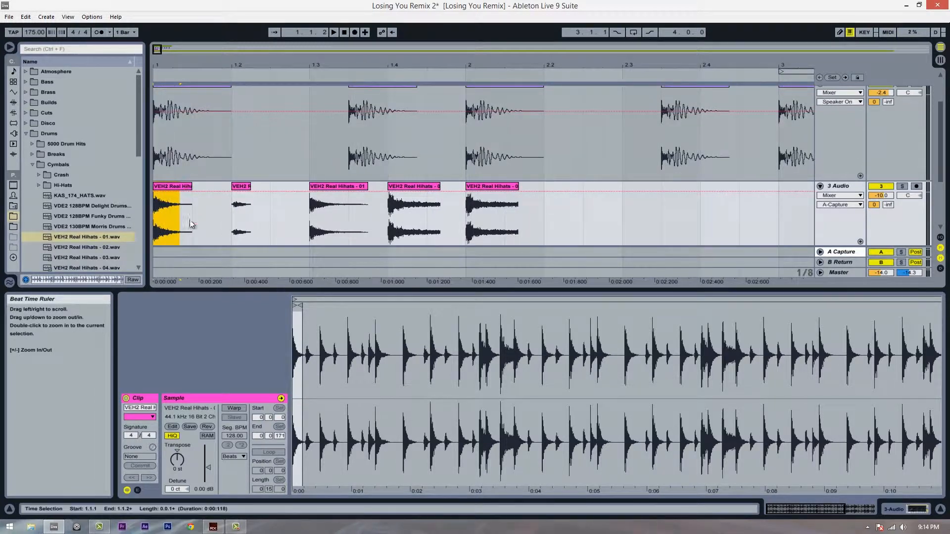
pyautogui.click(164, 223)
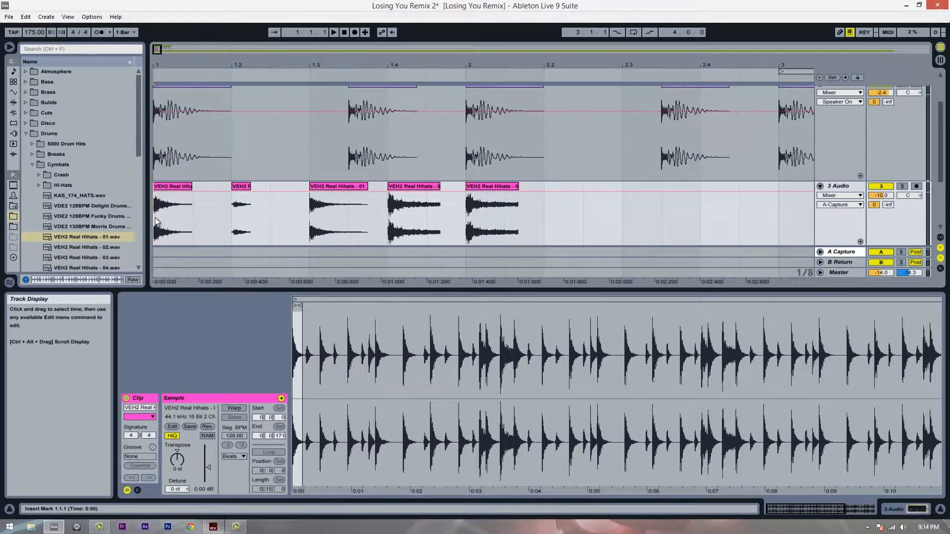
pyautogui.moveTo(241, 65); pyautogui.dragTo(241, 62)
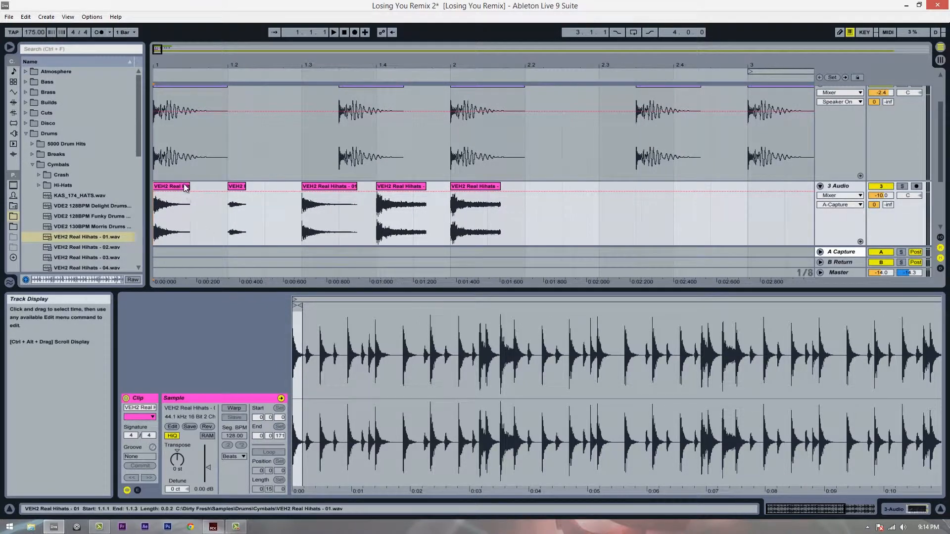
pyautogui.moveTo(186, 184); pyautogui.dragTo(228, 190)
pyautogui.hotkey('ctrl', 'z')
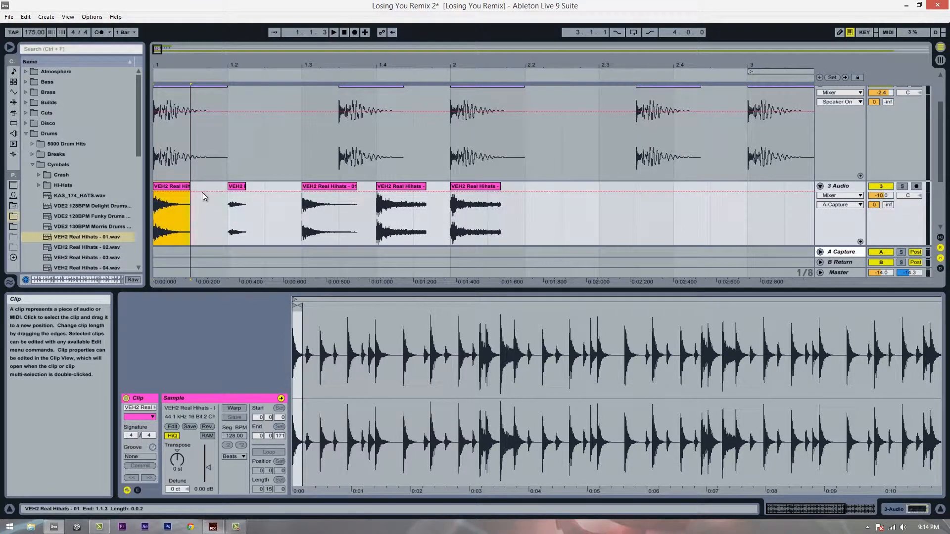
# Set the grid to 1/16, move the hi-hat clip from 1.2.1 to 1.1.4, and audition the pattern from 1.1.1.
pyautogui.click(162, 233)
pyautogui.moveTo(246, 66); pyautogui.dragTo(245, 64)
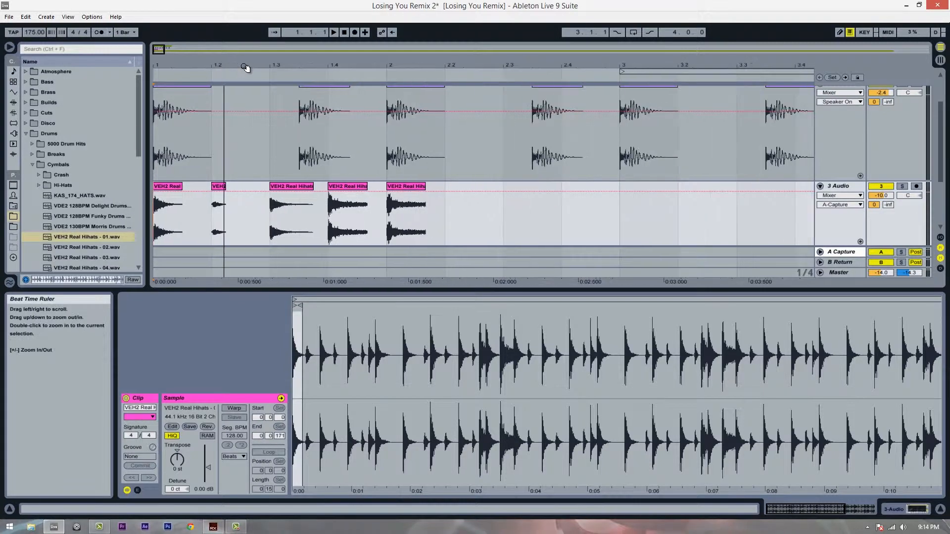
pyautogui.press('space')
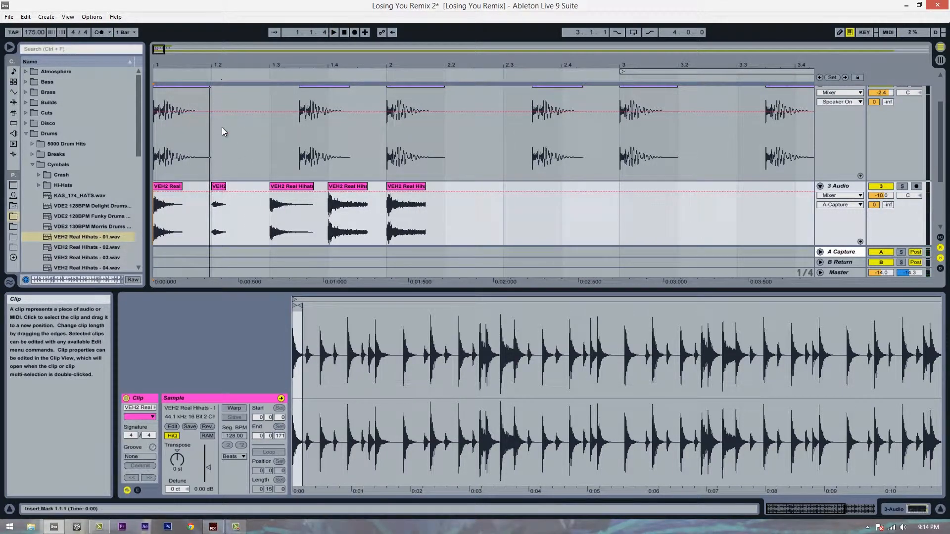
pyautogui.hotkey('ctrl', '2')
pyautogui.hotkey('ctrl', '1')
pyautogui.moveTo(220, 187); pyautogui.dragTo(205, 188)
pyautogui.click(156, 219)
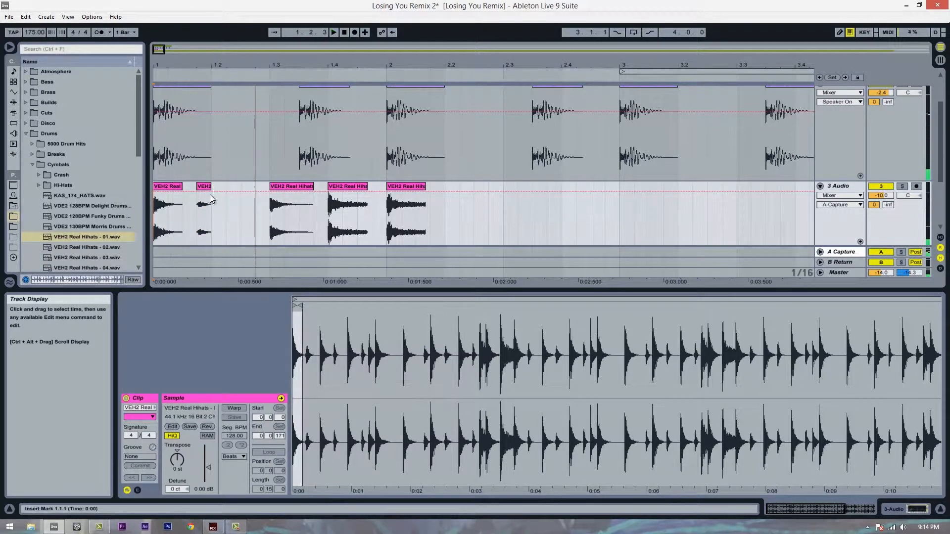
# On a 1/32 grid, move the three middle hi-hat clips to 1.1.3, 1.2.1 and 1.3.3, and audition the pattern.
pyautogui.press('+')
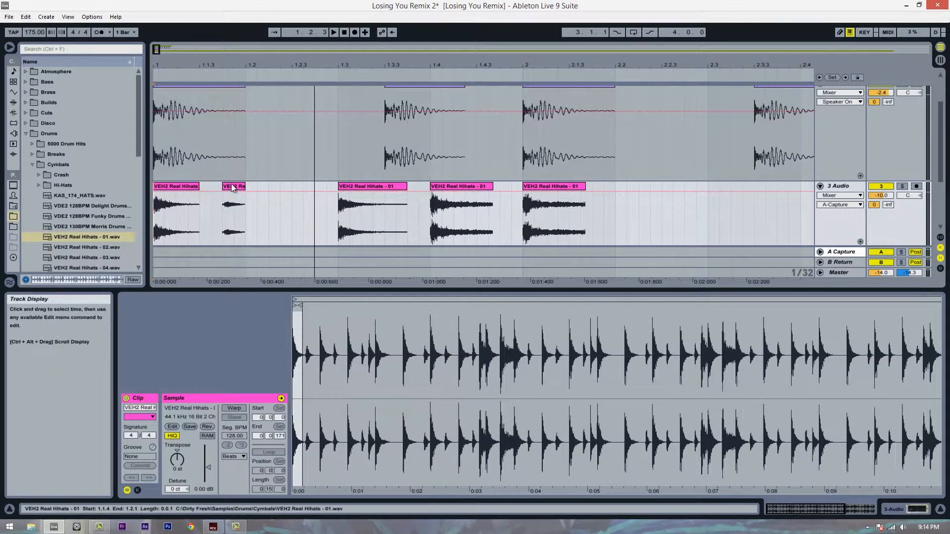
pyautogui.moveTo(233, 187)
pyautogui.mouseDown()
pyautogui.moveTo(209, 187)
pyautogui.moveTo(232, 183)
pyautogui.mouseUp()
pyautogui.click(240, 218)
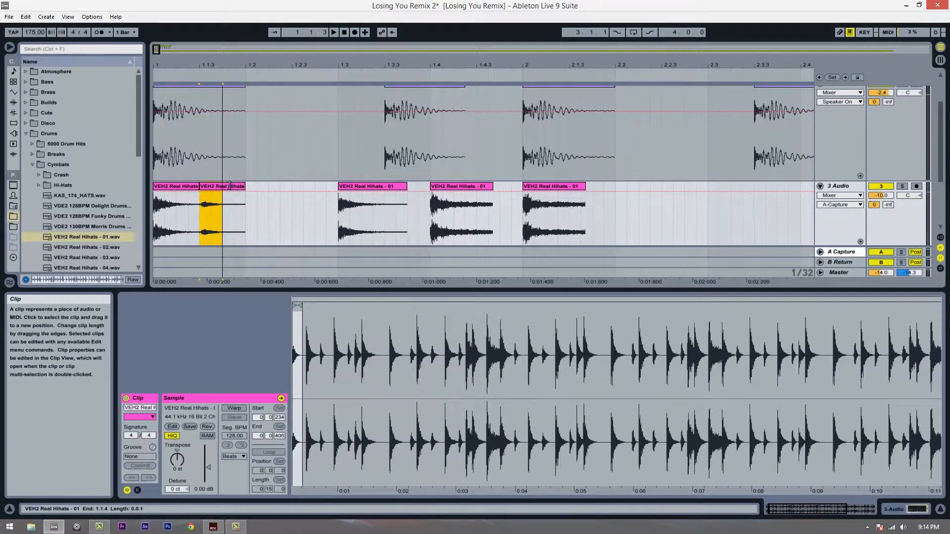
pyautogui.moveTo(346, 188); pyautogui.dragTo(255, 194)
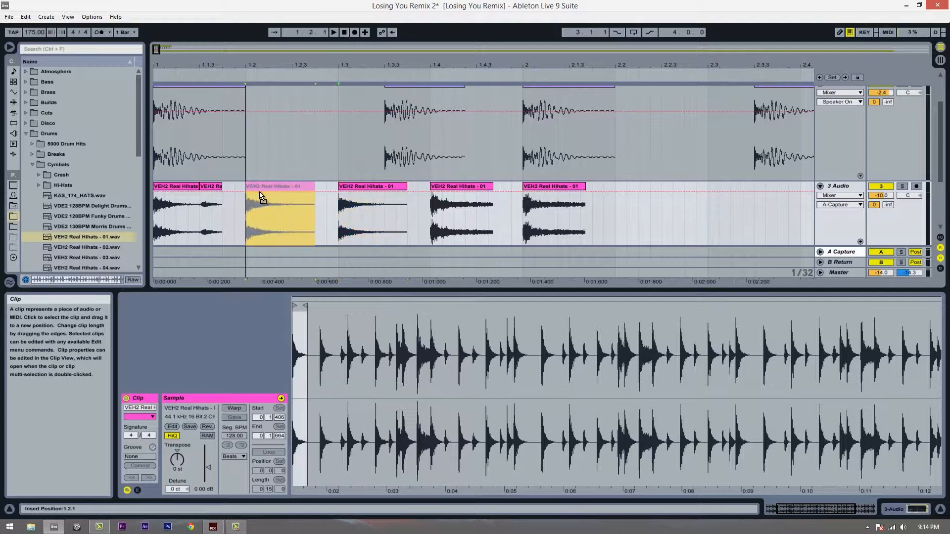
pyautogui.moveTo(286, 65); pyautogui.dragTo(287, 65)
pyautogui.moveTo(391, 186); pyautogui.dragTo(354, 189)
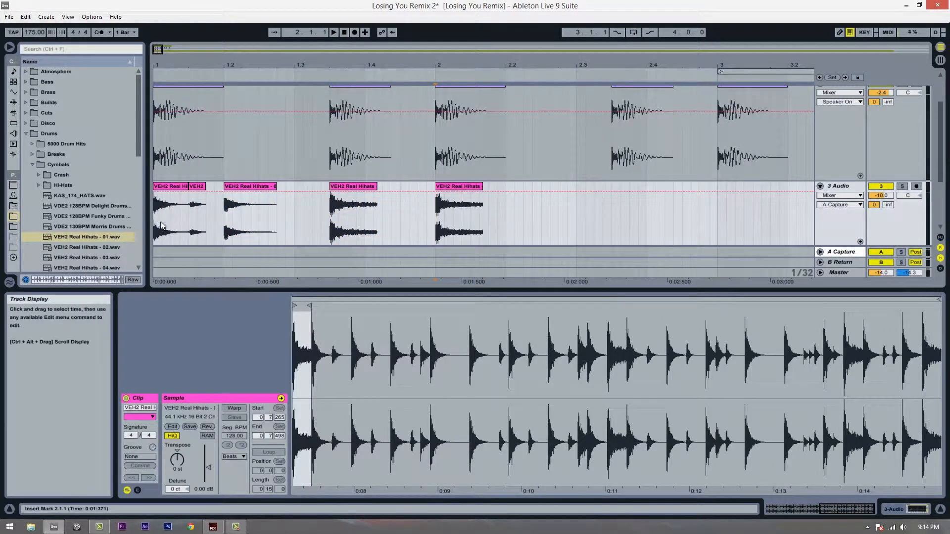
pyautogui.moveTo(224, 66); pyautogui.dragTo(224, 68)
pyautogui.press('space')
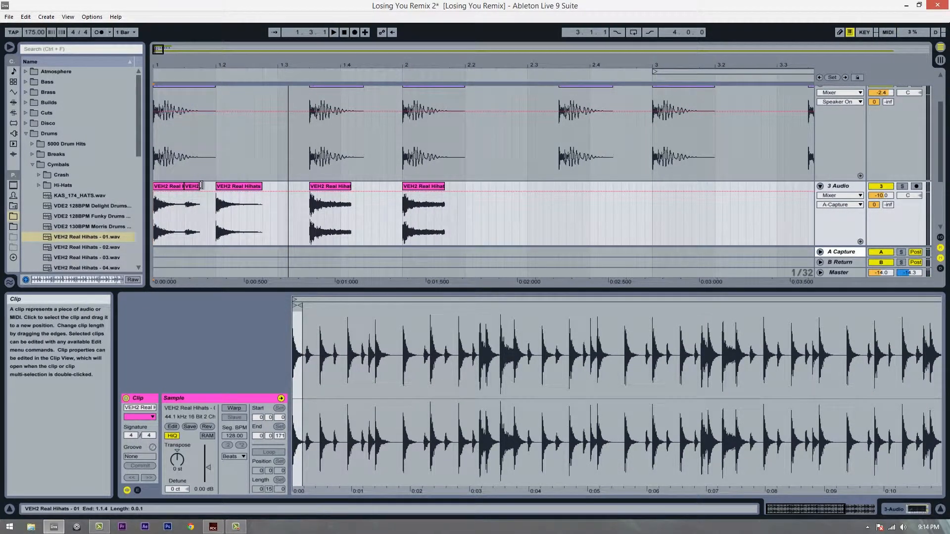
# Extend the second hi-hat clip to 1.2.1, copy it to 1.2.3, and play from 1.1.1.
pyautogui.moveTo(199, 186); pyautogui.dragTo(251, 197)
pyautogui.click(277, 223)
pyautogui.click(154, 214)
pyautogui.press('space')
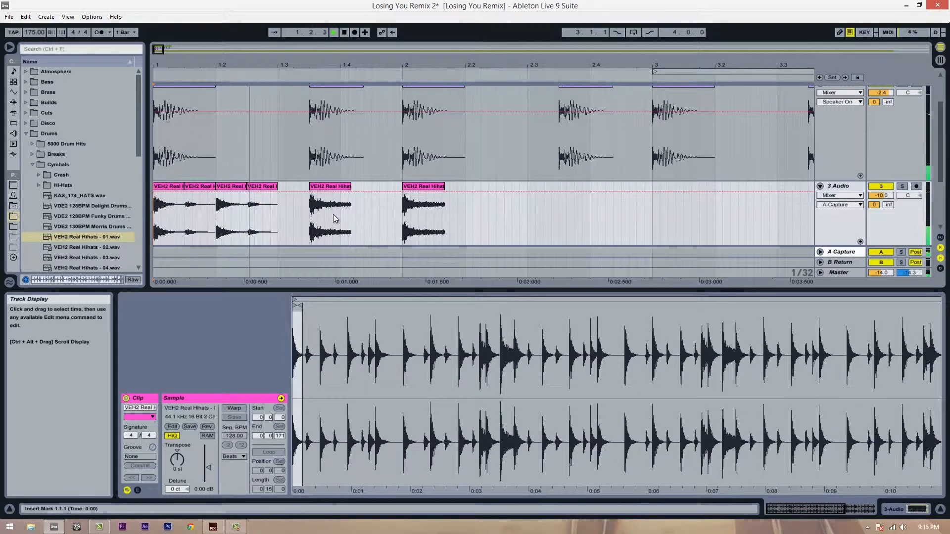
# Move the hi-hat clip at 1.3.3 past 2.1.1, duplicate the hits from 1.1.1 to 1.3.1 onto the following two beats, and audition them.
pyautogui.click(250, 210)
pyautogui.moveTo(339, 190); pyautogui.dragTo(518, 194)
pyautogui.moveTo(274, 212); pyautogui.dragTo(218, 214)
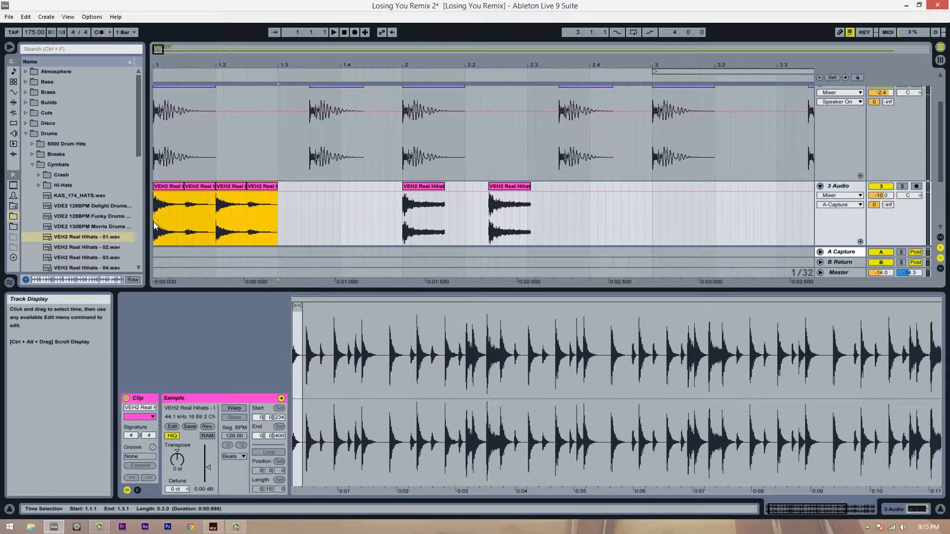
pyautogui.hotkey('ctrl', 'd')
pyautogui.click(156, 222)
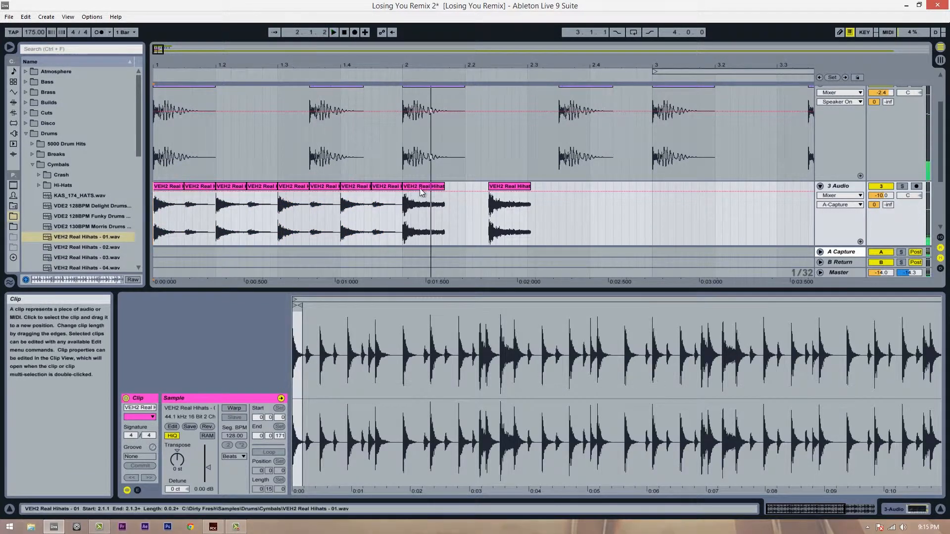
# Move the two long hi-hat clips into bar 3, duplicate the bar 1 hi-hats into bar 2, and audition the pattern.
pyautogui.moveTo(424, 187); pyautogui.dragTo(635, 187)
pyautogui.moveTo(519, 189); pyautogui.dragTo(697, 190)
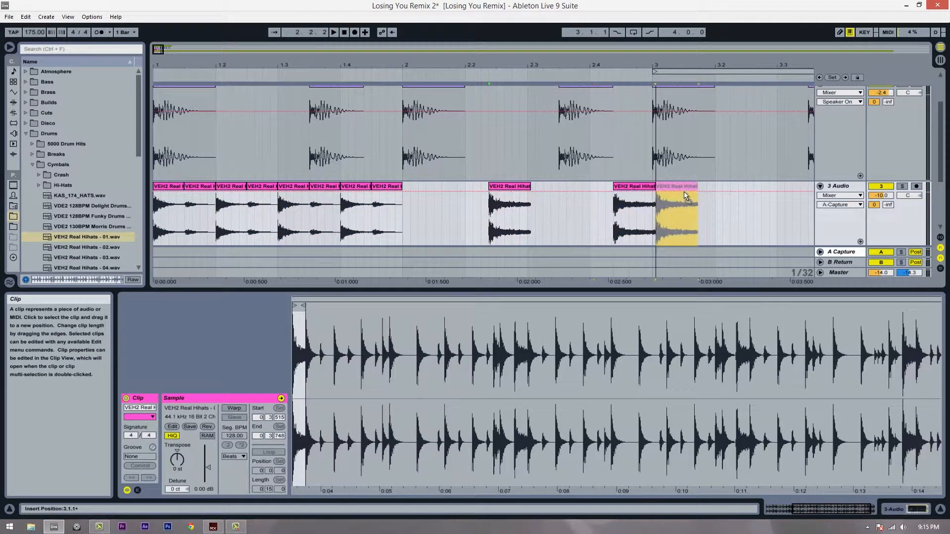
pyautogui.moveTo(406, 216); pyautogui.dragTo(122, 238)
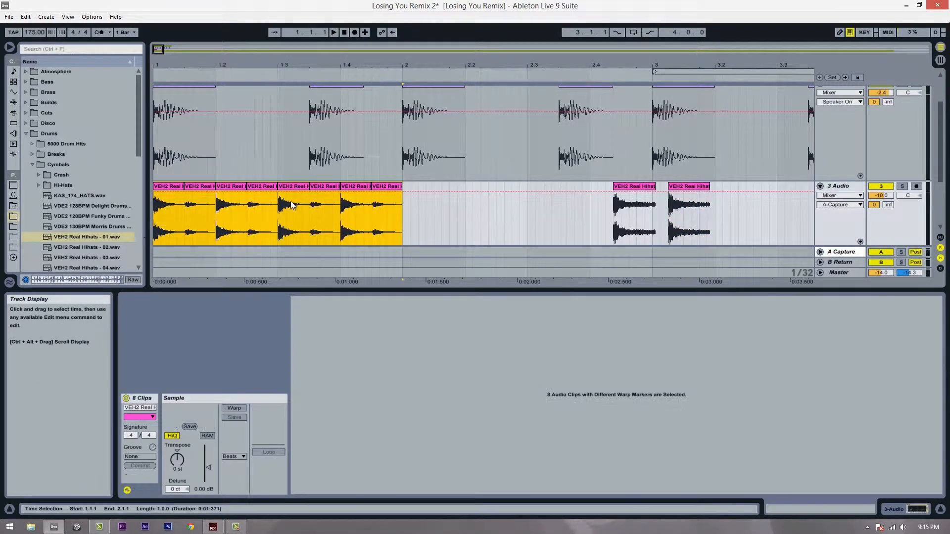
pyautogui.moveTo(638, 187); pyautogui.dragTo(764, 187)
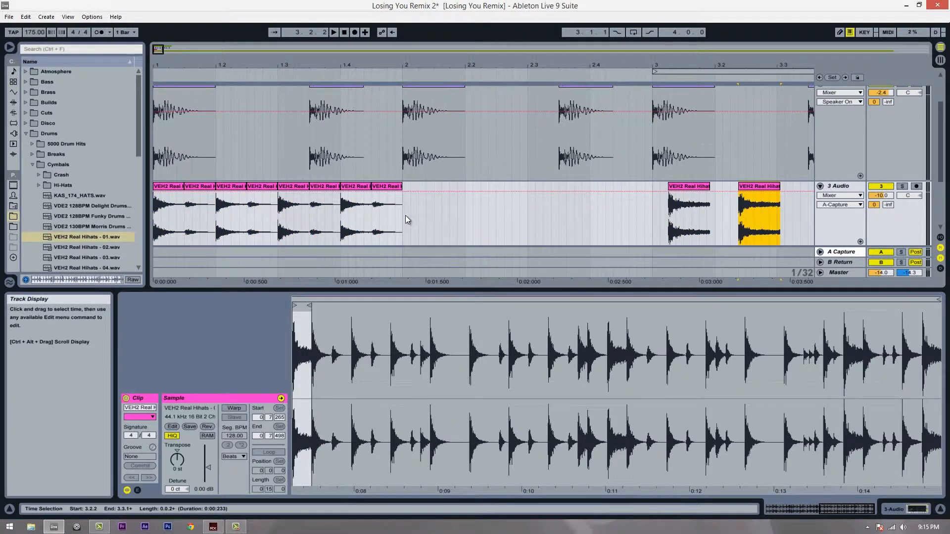
pyautogui.moveTo(405, 215); pyautogui.dragTo(132, 220)
pyautogui.hotkey('ctrl', 'd')
pyautogui.click(346, 223)
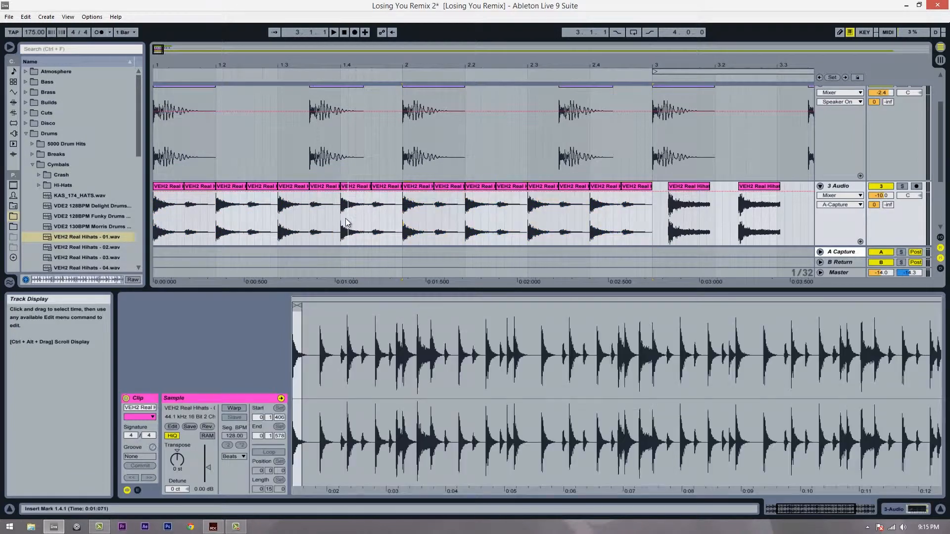
pyautogui.click(406, 166)
pyautogui.press('space')
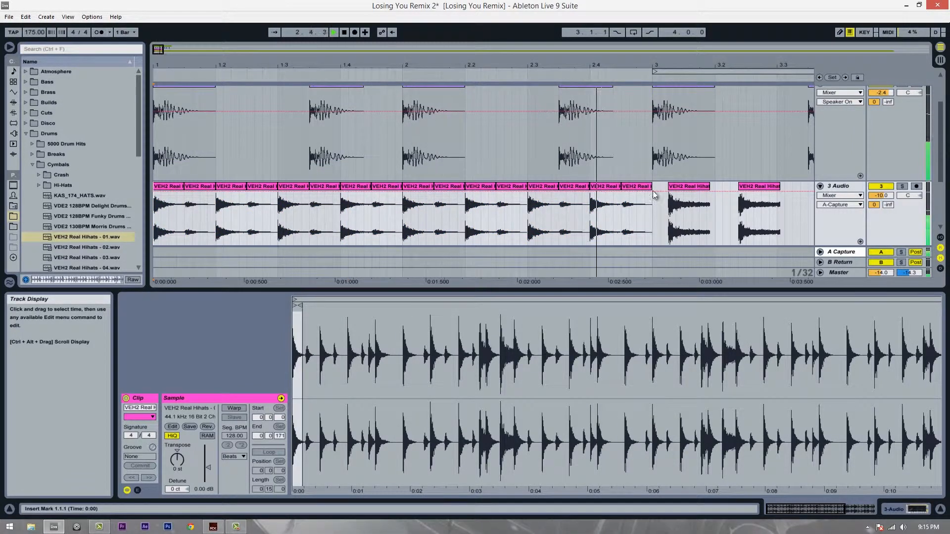
pyautogui.press('space')
# Replace the hi-hat hits at 2.4.1 and 2.4.3 with the first long hi-hat at 2.4.1, and audition from 1.4.1.
pyautogui.click(605, 187)
pyautogui.press('Delete')
pyautogui.click(631, 187)
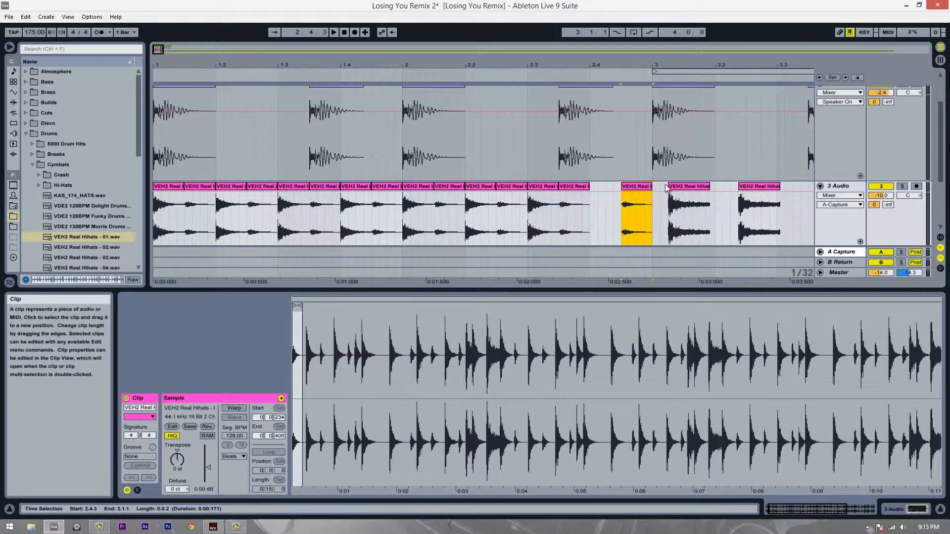
pyautogui.press('Delete')
pyautogui.moveTo(701, 187); pyautogui.dragTo(624, 195)
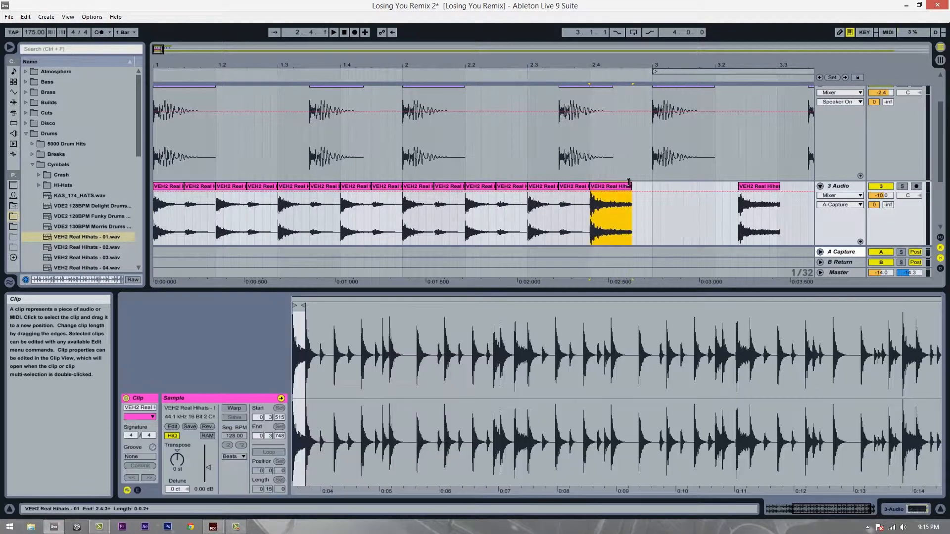
pyautogui.click(348, 213)
pyautogui.press('space')
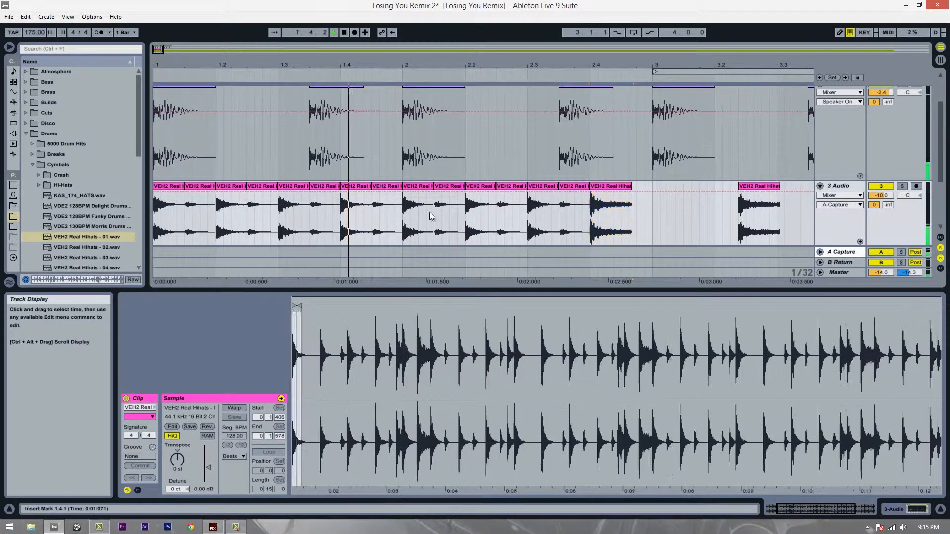
pyautogui.press('space')
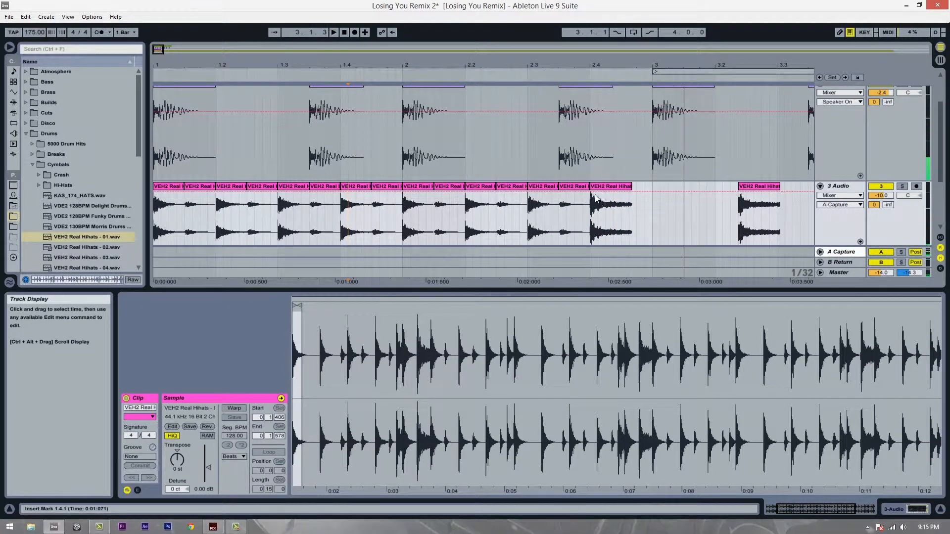
# Move the long hi-hat to 2.4.3, copy the short hit from 2.3.1 to 2.4.1, and audition the change.
pyautogui.moveTo(615, 187); pyautogui.dragTo(648, 182)
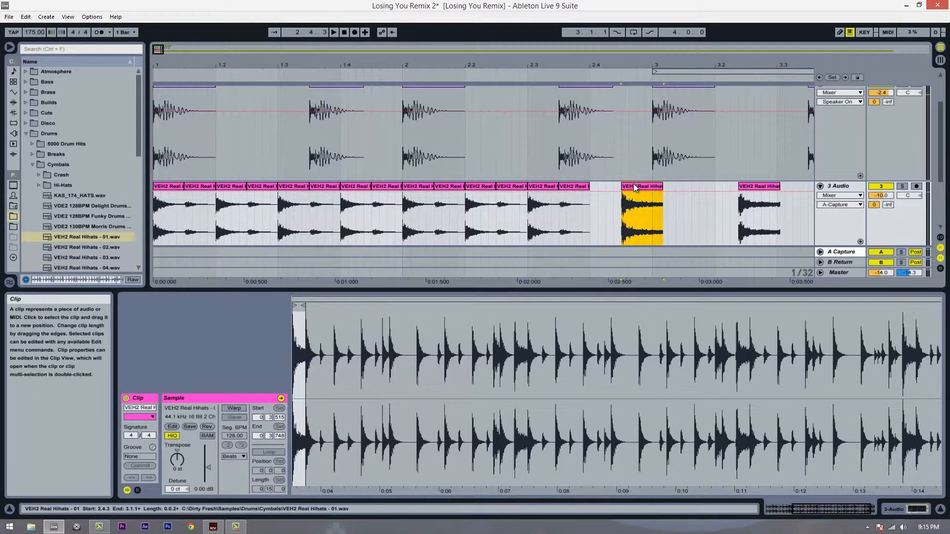
pyautogui.click(550, 193)
pyautogui.hotkey('ctrl', 'd')
pyautogui.hotkey('ctrl', 'd')
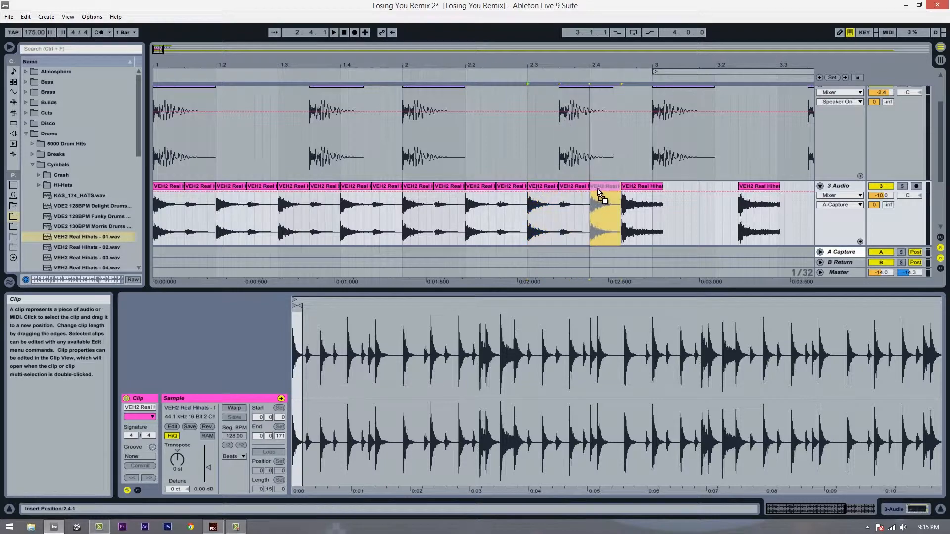
pyautogui.click(497, 212)
pyautogui.press('space')
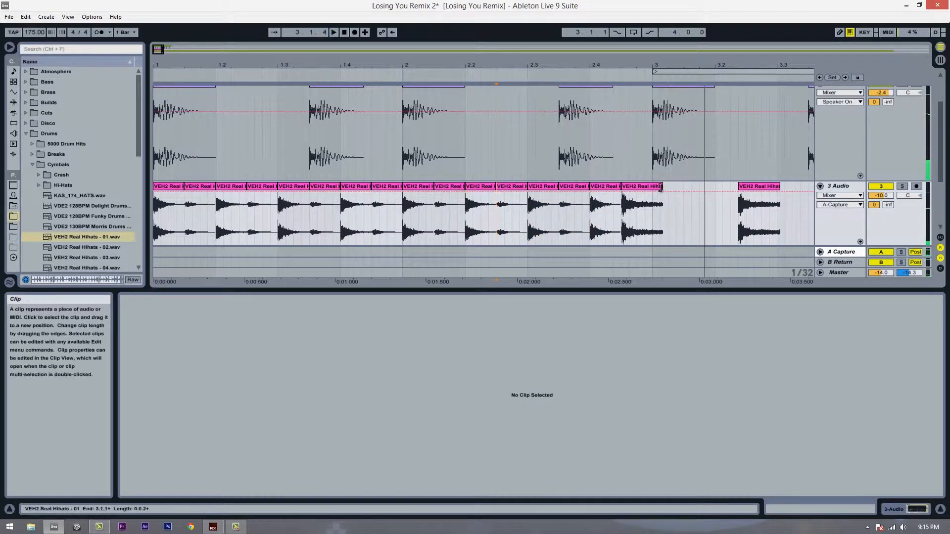
# Trim the long hi-hat's end to 3.1.1 and duplicate the two-bar hi-hat pattern at 3.1.1, moving the spare clip to 5.1.3.
pyautogui.click(652, 188)
pyautogui.press('space')
pyautogui.moveTo(658, 67); pyautogui.dragTo(693, 62)
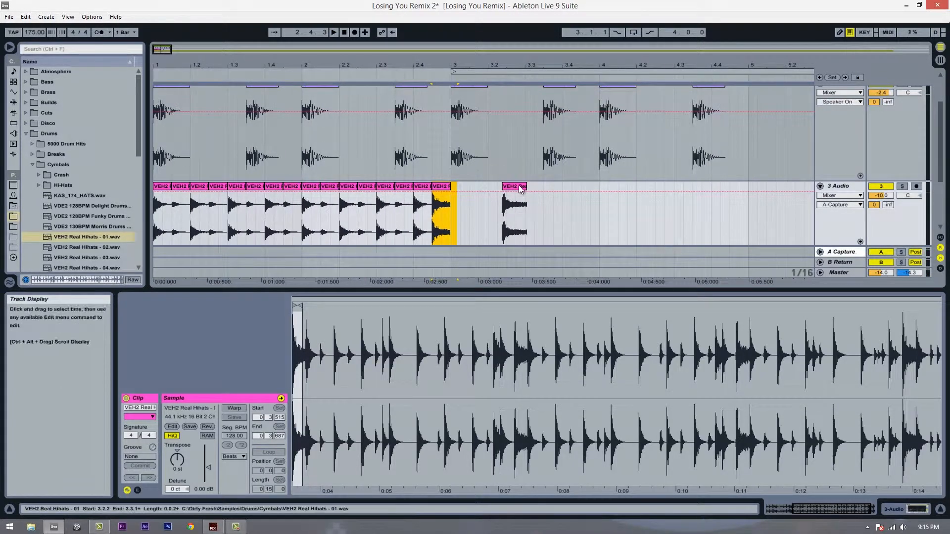
pyautogui.moveTo(520, 187); pyautogui.dragTo(784, 191)
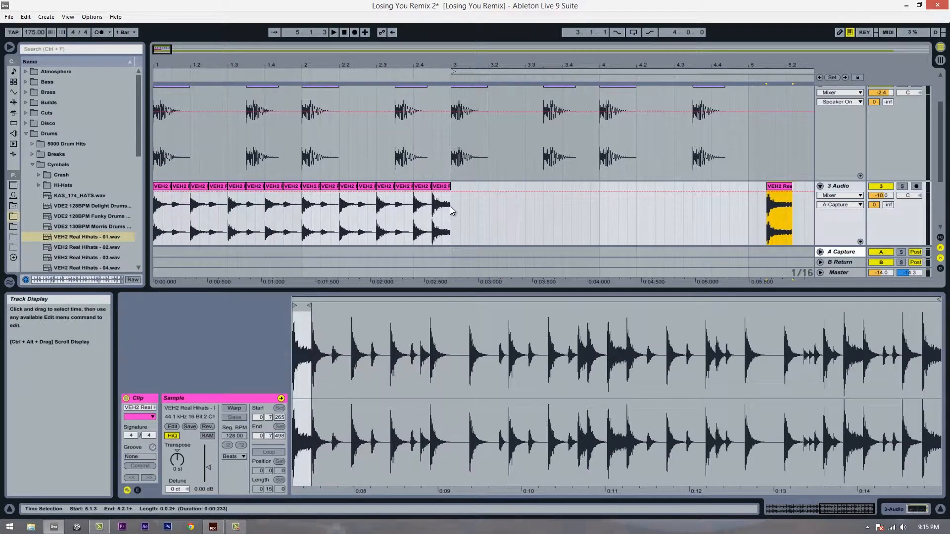
pyautogui.moveTo(452, 211); pyautogui.dragTo(116, 220)
pyautogui.hotkey('ctrl', 'd')
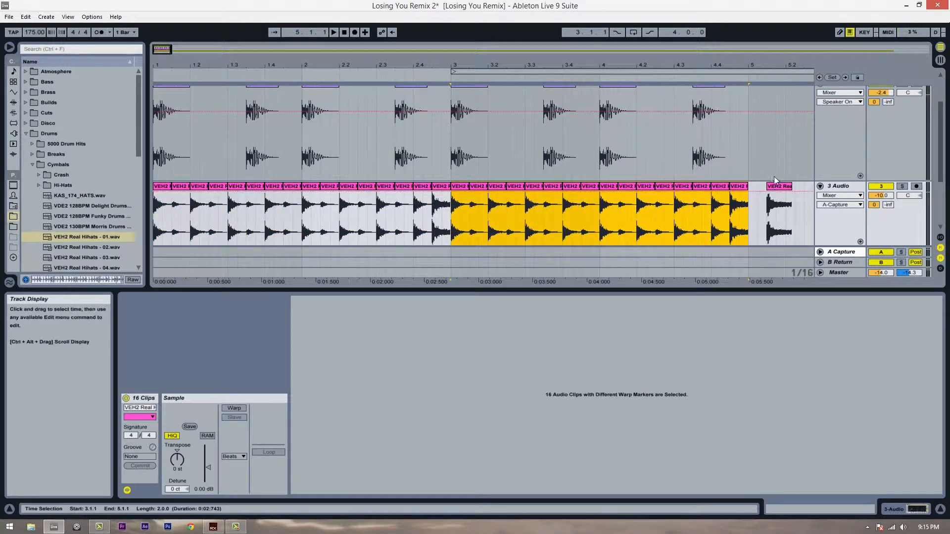
# Replace the hit at 4.4.3 with the spare long hi-hat, ending at 5.1.1, and play the four bars from 1.1.1.
pyautogui.click(790, 186)
pyautogui.moveTo(783, 189); pyautogui.dragTo(748, 186)
pyautogui.click(746, 185)
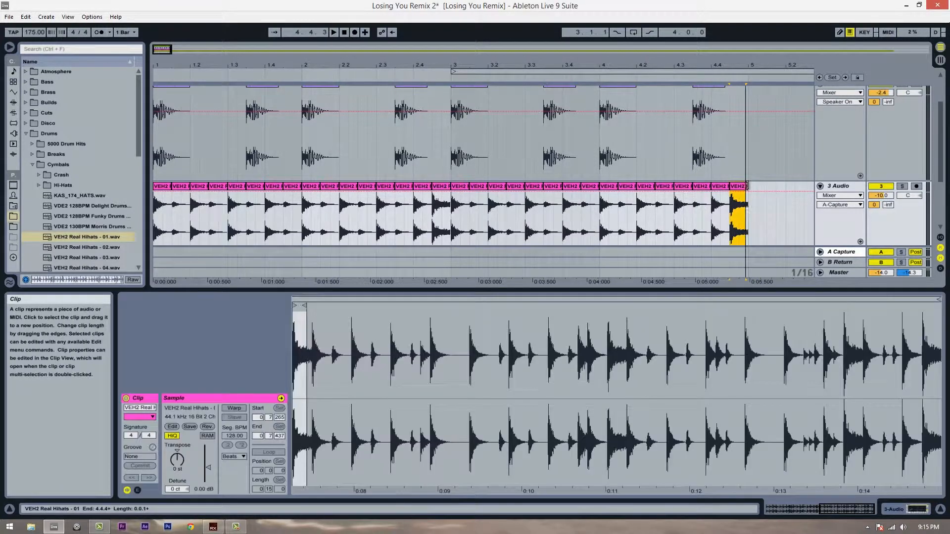
pyautogui.click(155, 224)
pyautogui.press('space')
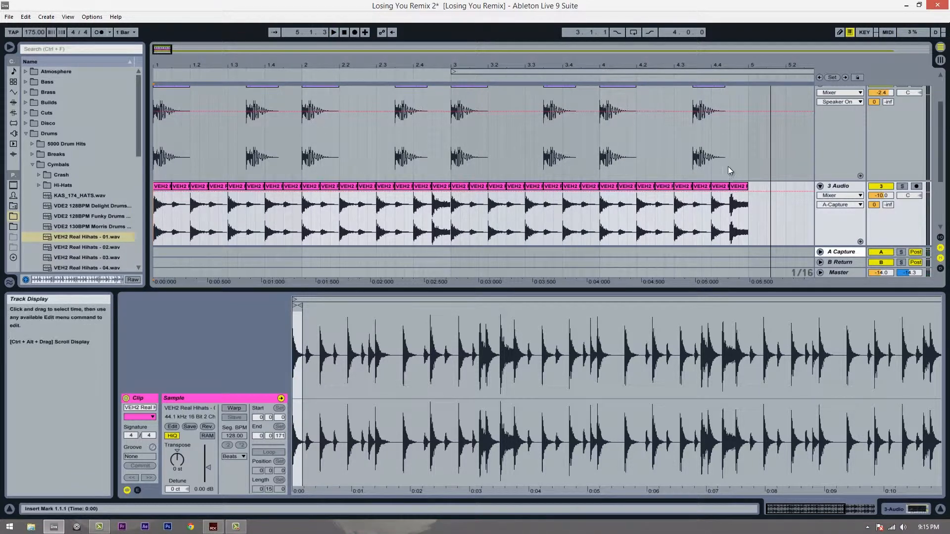
pyautogui.moveTo(569, 63); pyautogui.dragTo(571, 61)
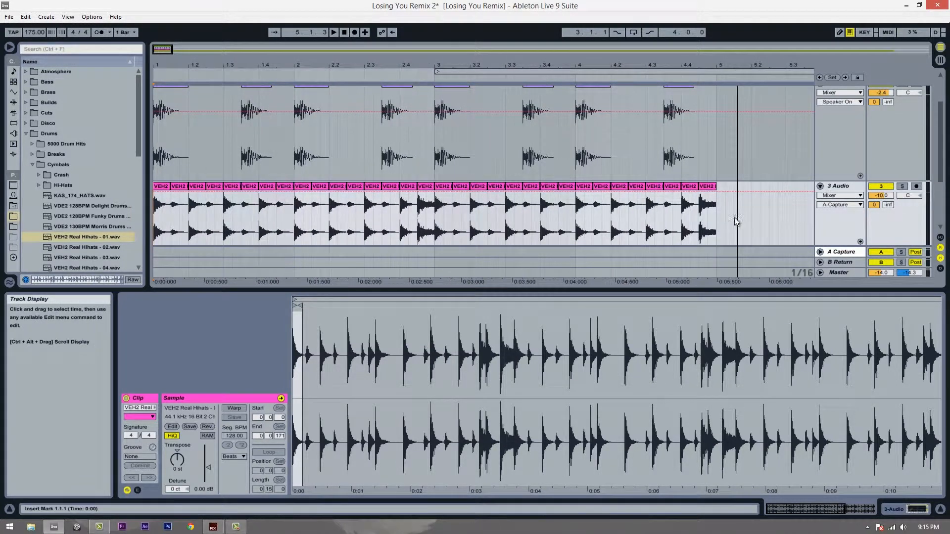
pyautogui.moveTo(711, 216); pyautogui.dragTo(155, 220)
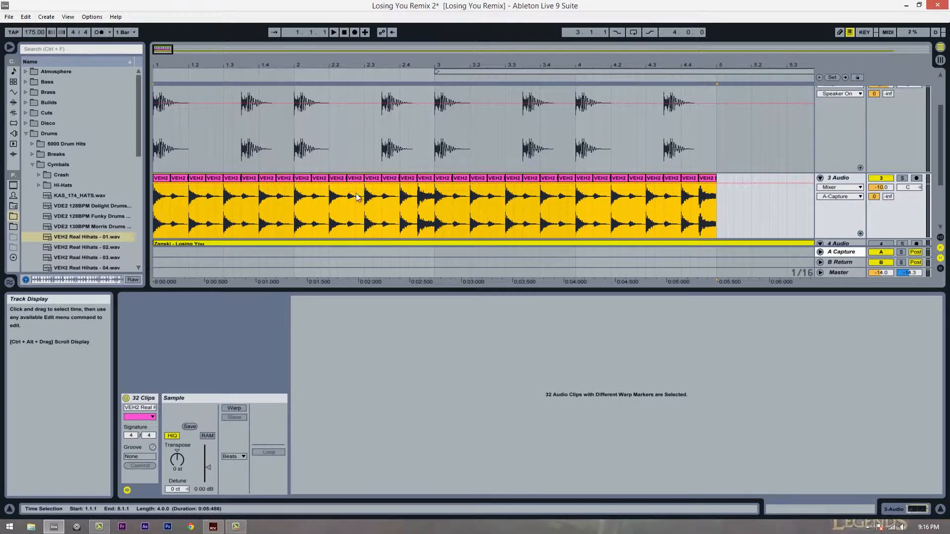
pyautogui.scroll(1, 267, 232)
pyautogui.scroll(-1, 226, 176)
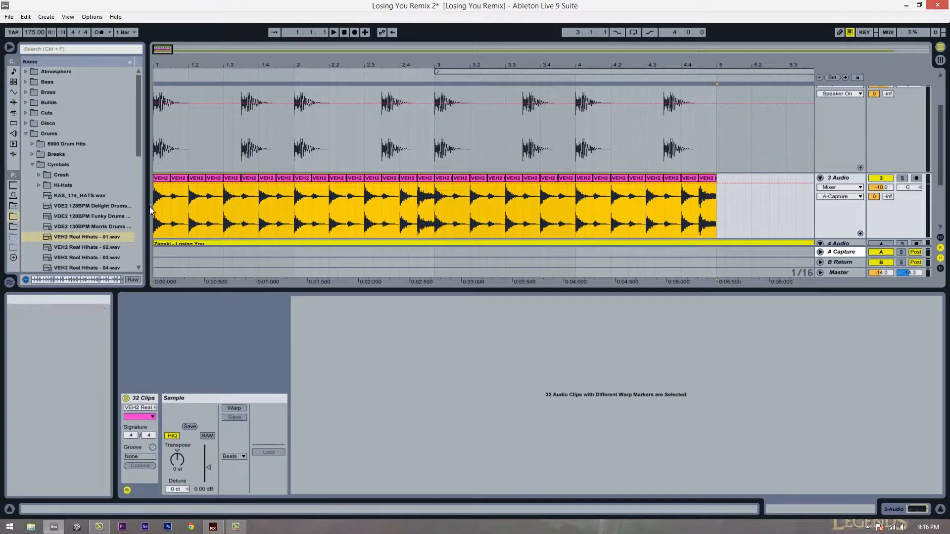
pyautogui.click(176, 229)
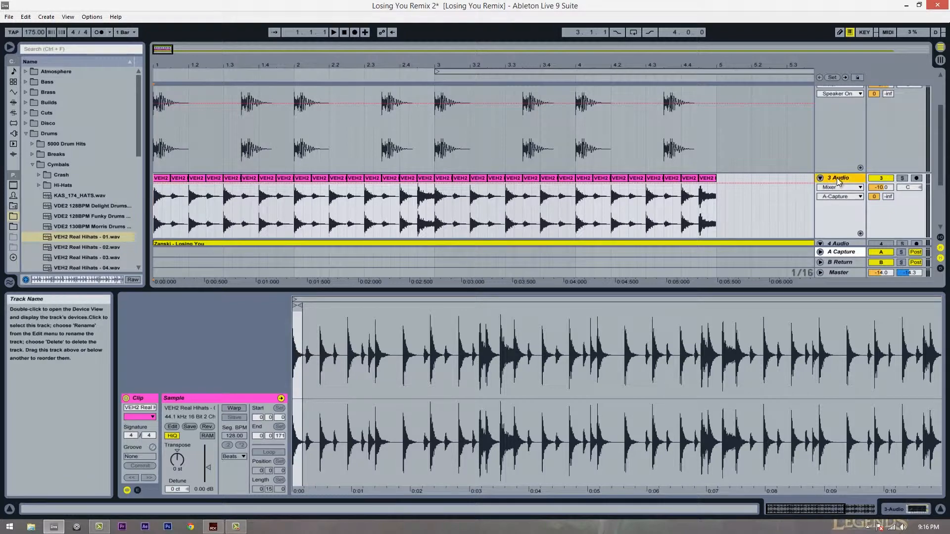
# Fold the 3 Audio, Drum Rack and 1 Audio tracks.
pyautogui.scroll(2, 836, 177)
pyautogui.click(819, 200)
pyautogui.scroll(3, 841, 149)
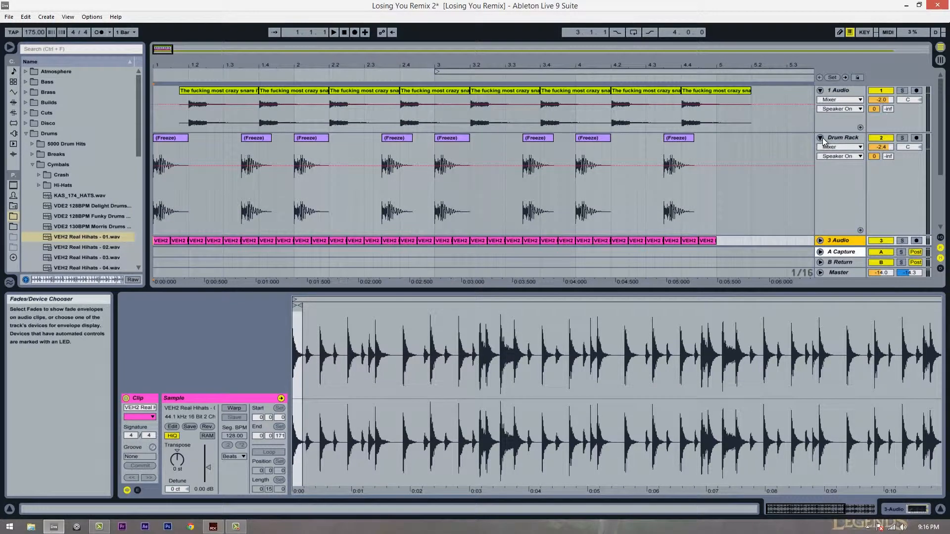
pyautogui.click(821, 135)
pyautogui.click(817, 92)
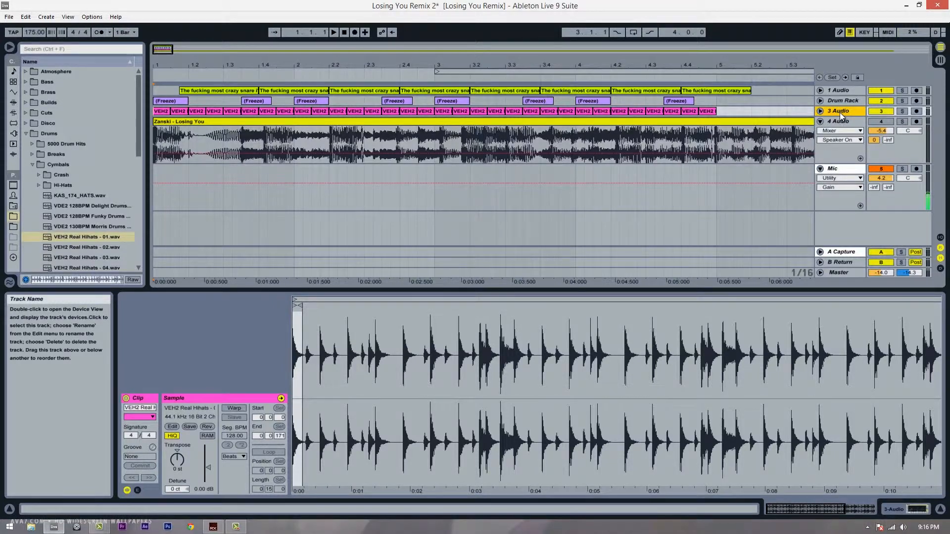
# Insert a new audio track below 3 Audio and expand the Breaks folder in the Drums samples.
pyautogui.hotkey('ctrl', 't')
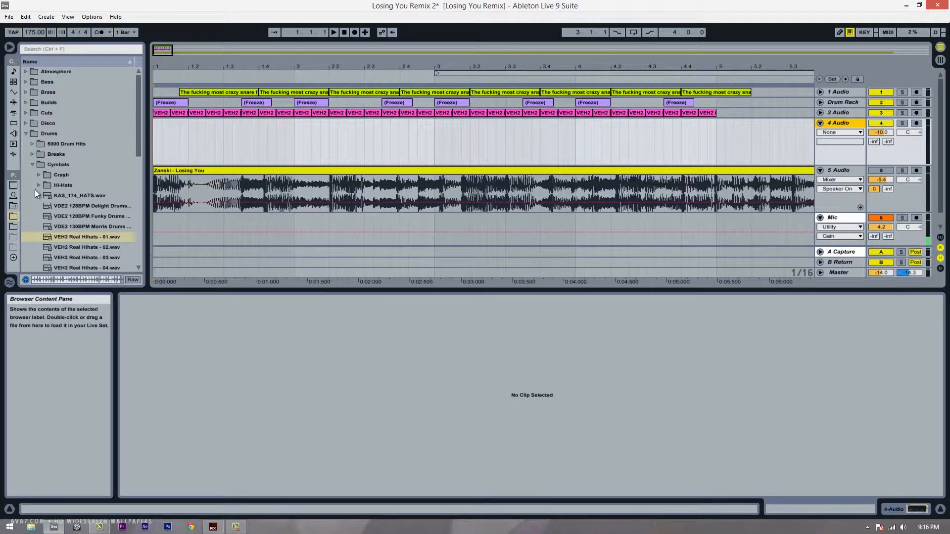
pyautogui.moveTo(187, 66); pyautogui.dragTo(191, 69)
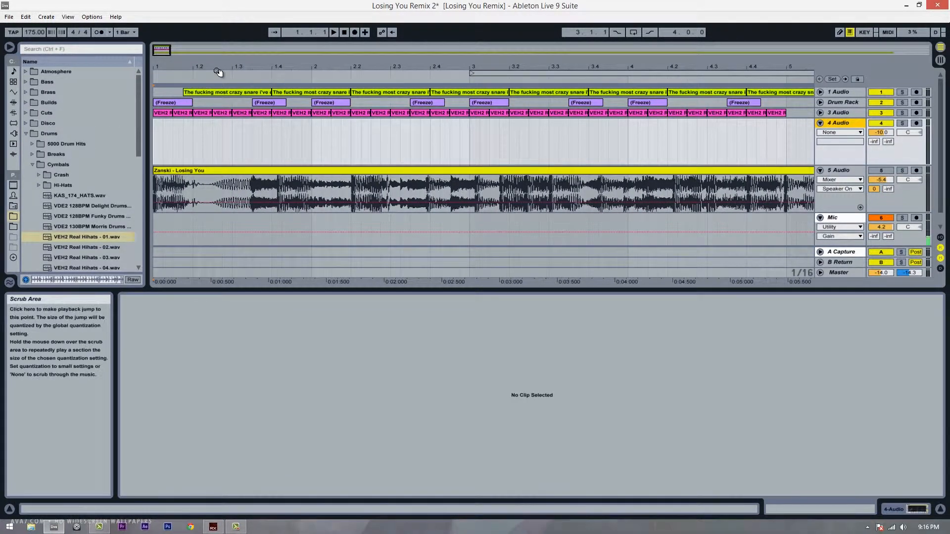
pyautogui.moveTo(209, 73); pyautogui.dragTo(205, 64)
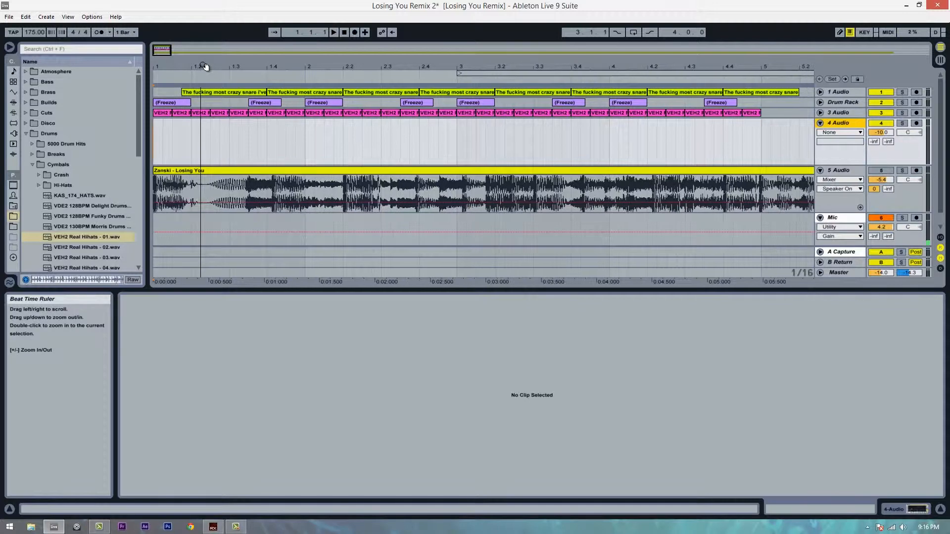
pyautogui.click(31, 153)
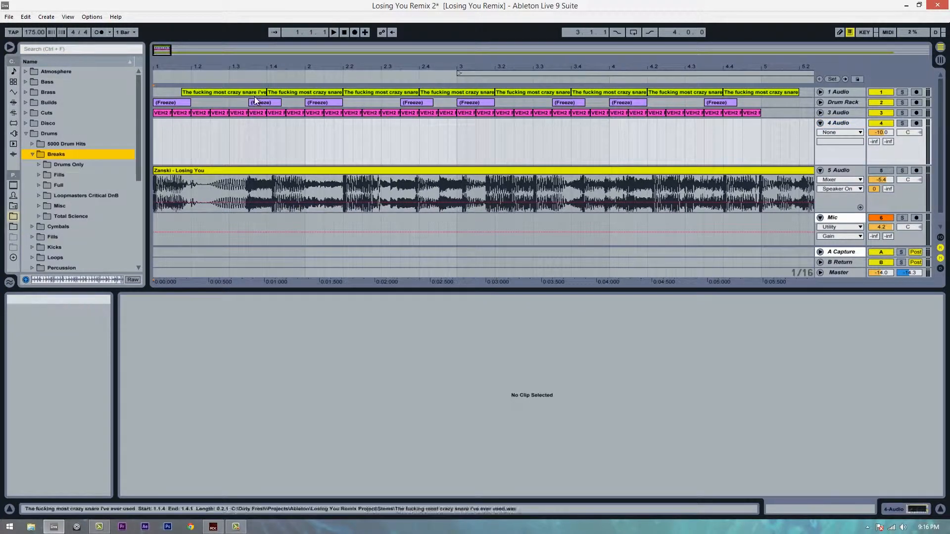
# Expand the Total Science folder inside Breaks and widen the browser until the full loop names fit.
pyautogui.scroll(1, 37, 200)
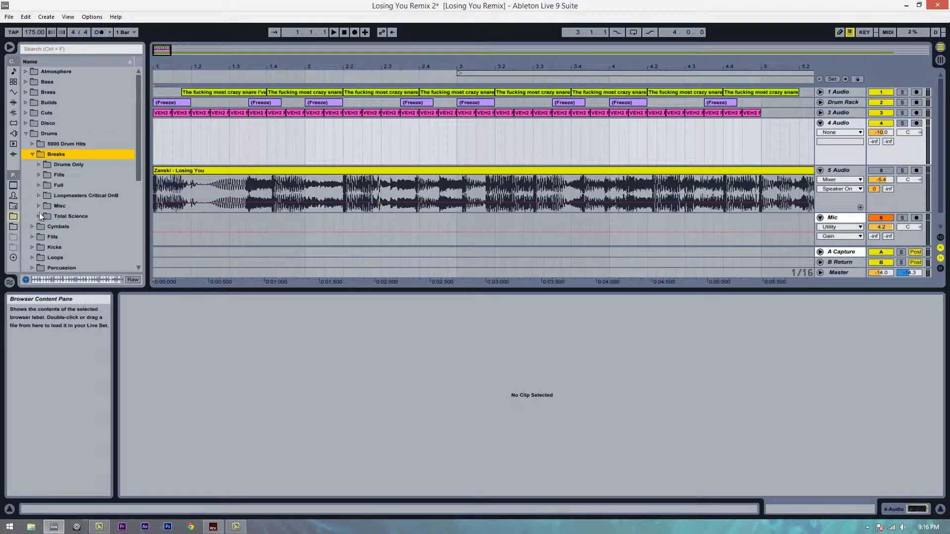
pyautogui.click(39, 216)
pyautogui.scroll(-4, 96, 179)
pyautogui.scroll(-9, 94, 176)
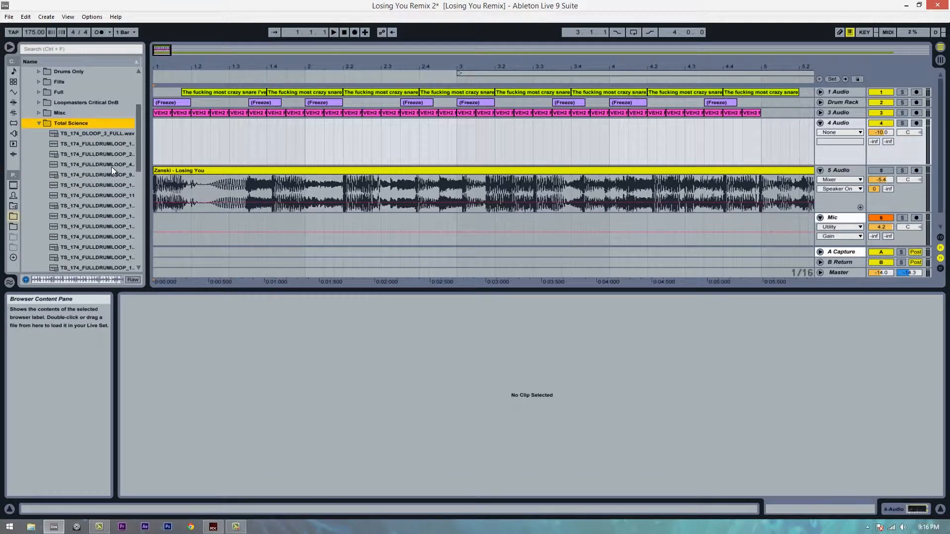
pyautogui.scroll(6, 103, 152)
pyautogui.moveTo(139, 144); pyautogui.dragTo(139, 131)
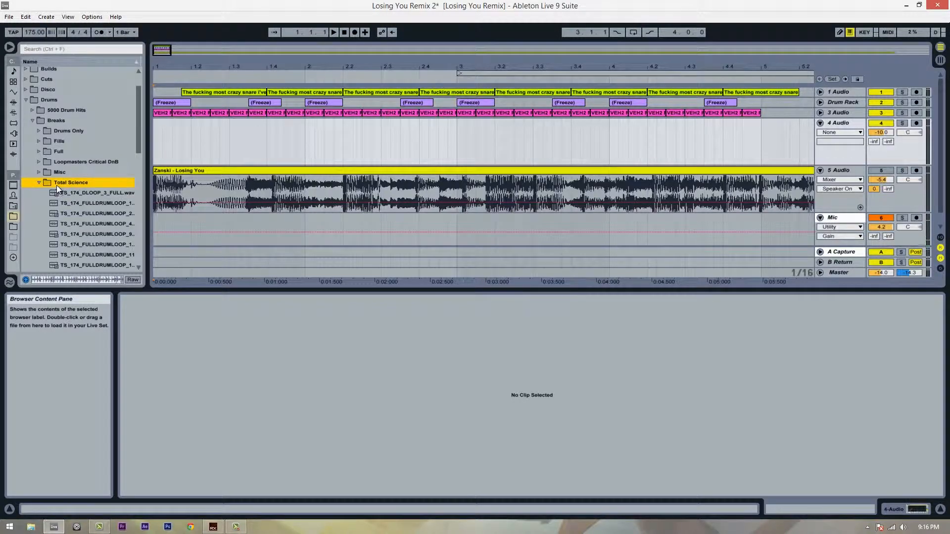
pyautogui.moveTo(148, 179)
pyautogui.mouseDown()
pyautogui.moveTo(225, 181)
pyautogui.moveTo(166, 181)
pyautogui.mouseUp()
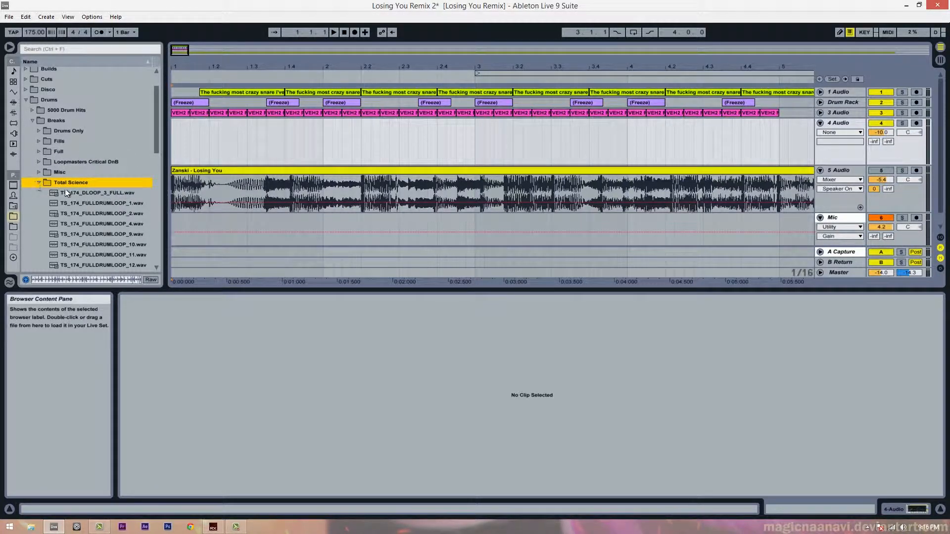
# Preview TS_174_DLOOP_3_FULL and the TS_174_FULLDRUMLOOP breaks in the Total Science folder one after another.
pyautogui.click(79, 193)
pyautogui.click(82, 203)
pyautogui.scroll(-1, 99, 196)
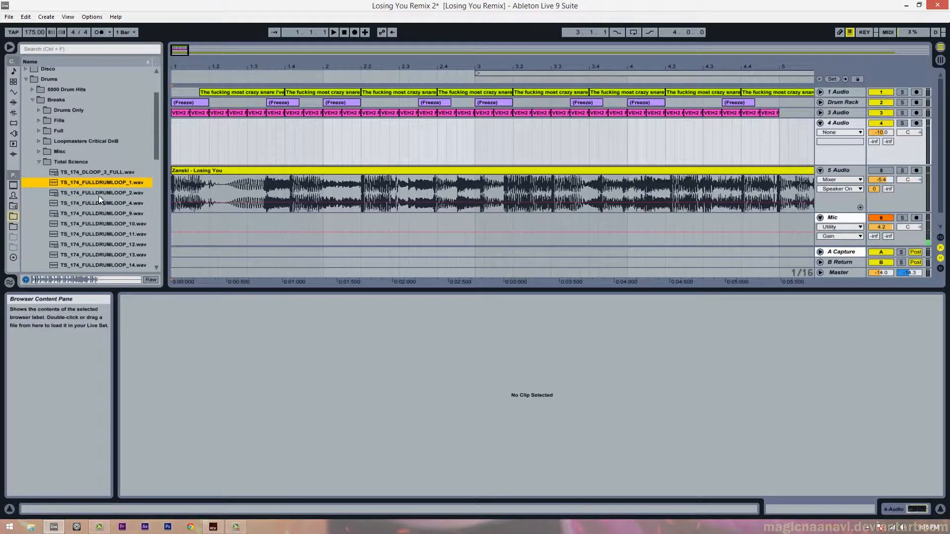
pyautogui.click(103, 195)
pyautogui.scroll(-1, 101, 212)
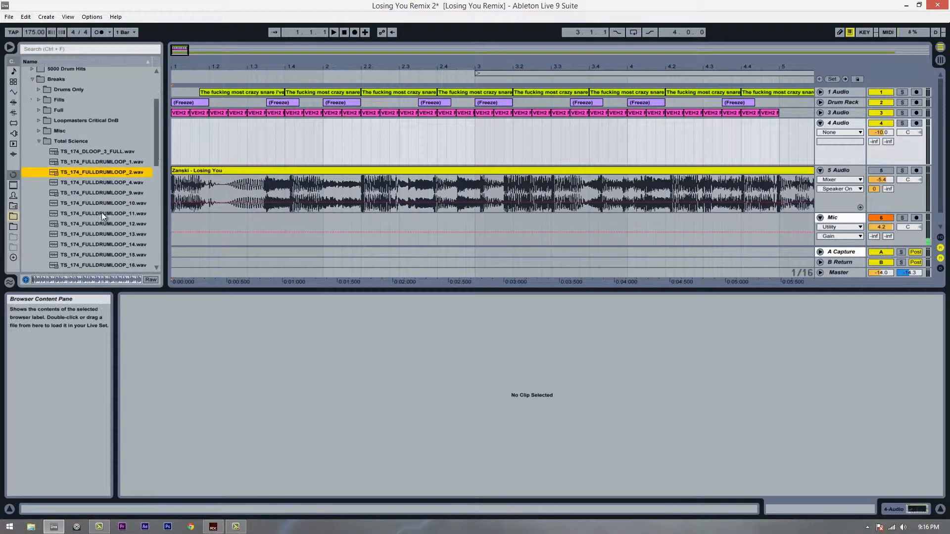
pyautogui.click(111, 184)
pyautogui.scroll(-1, 112, 186)
pyautogui.click(115, 185)
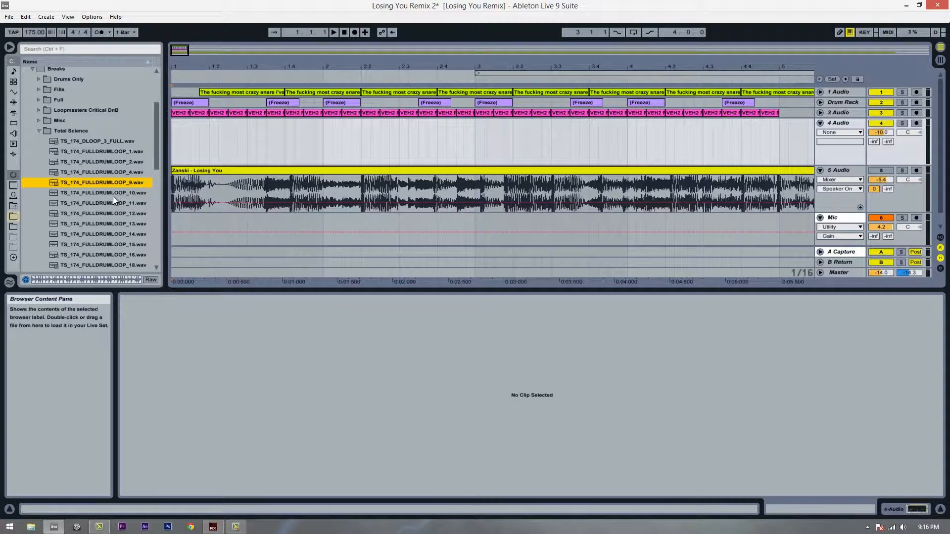
pyautogui.click(108, 192)
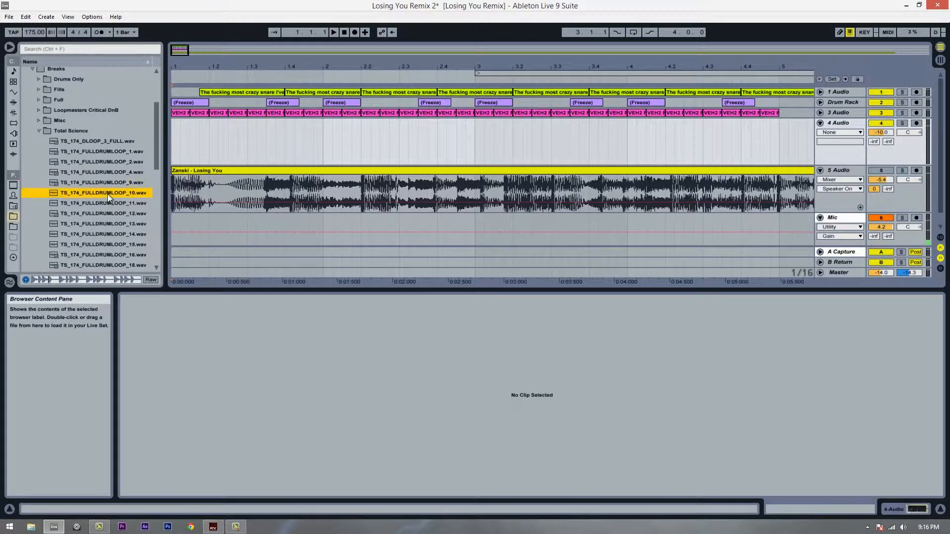
pyautogui.click(115, 203)
pyautogui.scroll(-2, 116, 205)
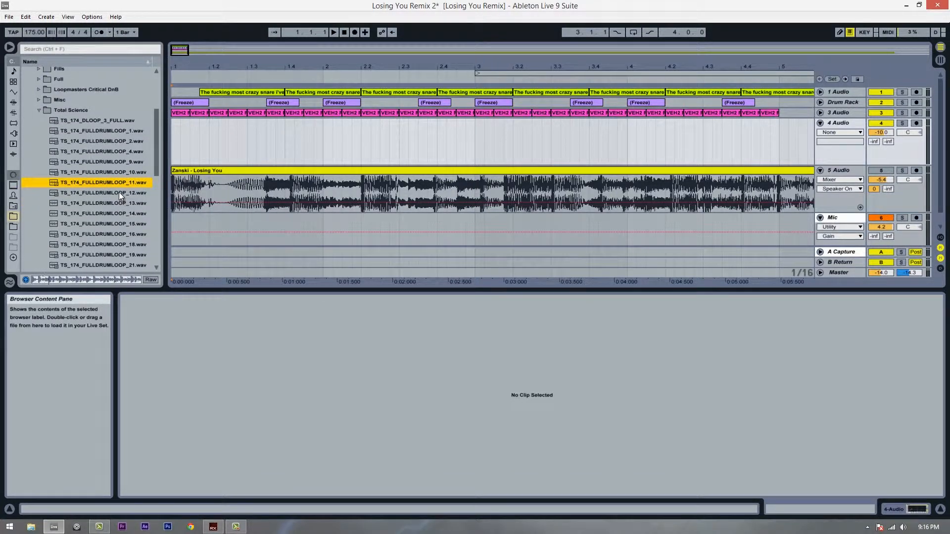
pyautogui.click(119, 192)
pyautogui.scroll(-2, 118, 191)
pyautogui.click(118, 187)
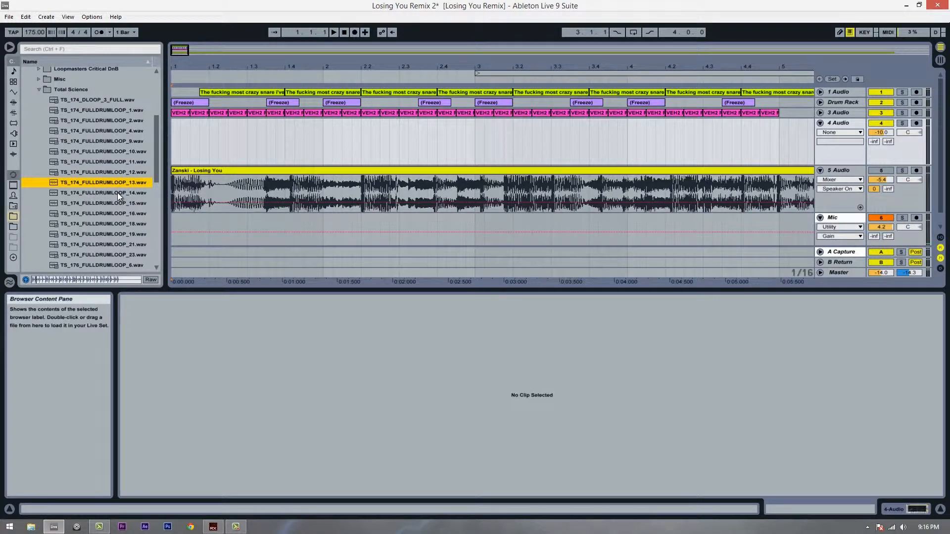
pyautogui.click(117, 193)
pyautogui.click(114, 202)
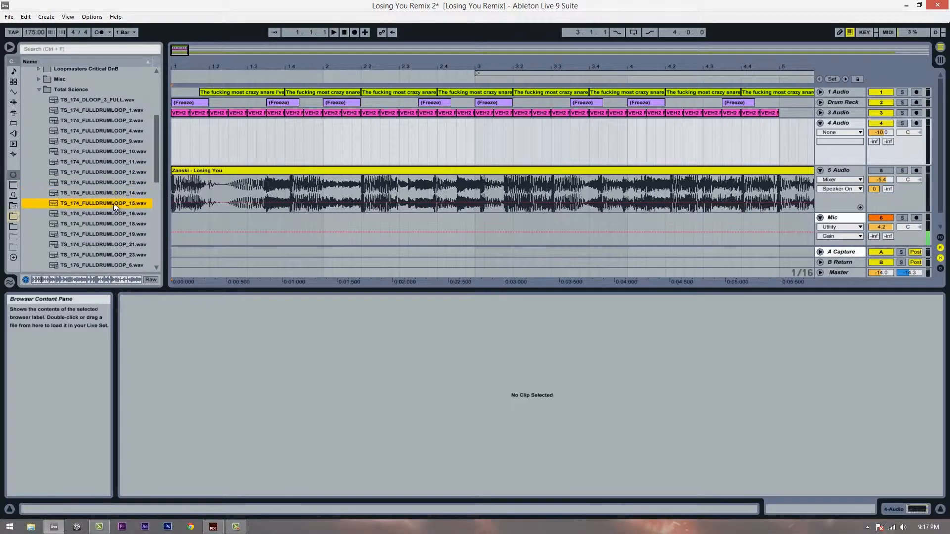
pyautogui.click(114, 211)
pyautogui.scroll(-2, 114, 211)
pyautogui.click(114, 202)
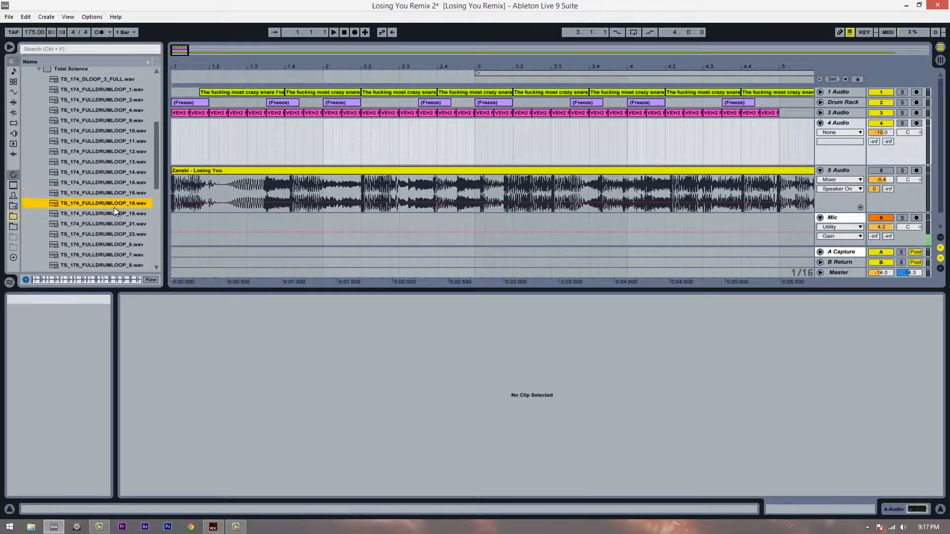
pyautogui.scroll(-1, 114, 207)
pyautogui.click(114, 206)
pyautogui.click(114, 216)
pyautogui.scroll(-1, 115, 216)
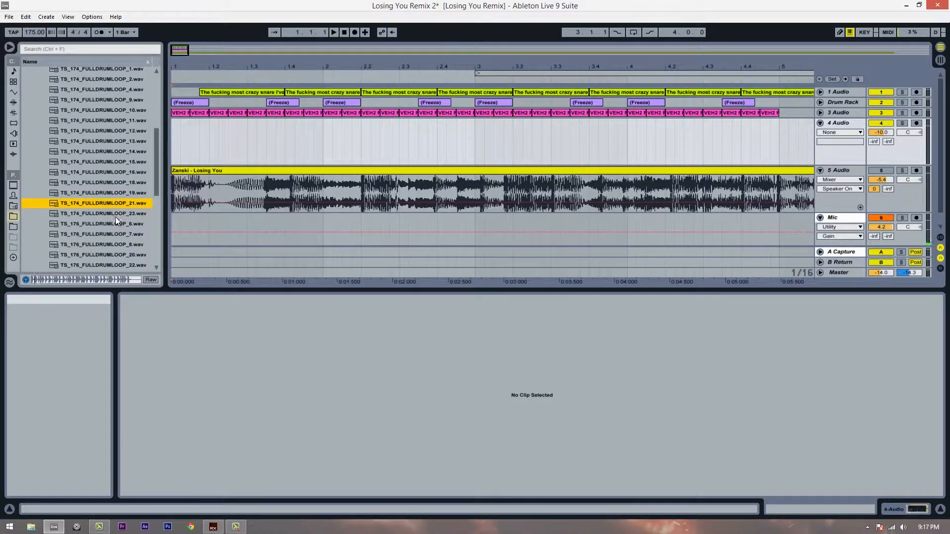
pyautogui.click(115, 213)
# Preview the TS_176_FULLDRUMLOOP breaks and place TS_176_FULLDRUMLOOP_22 at 1.1.1 on the 4 Audio track.
pyautogui.scroll(-2, 115, 213)
pyautogui.click(115, 205)
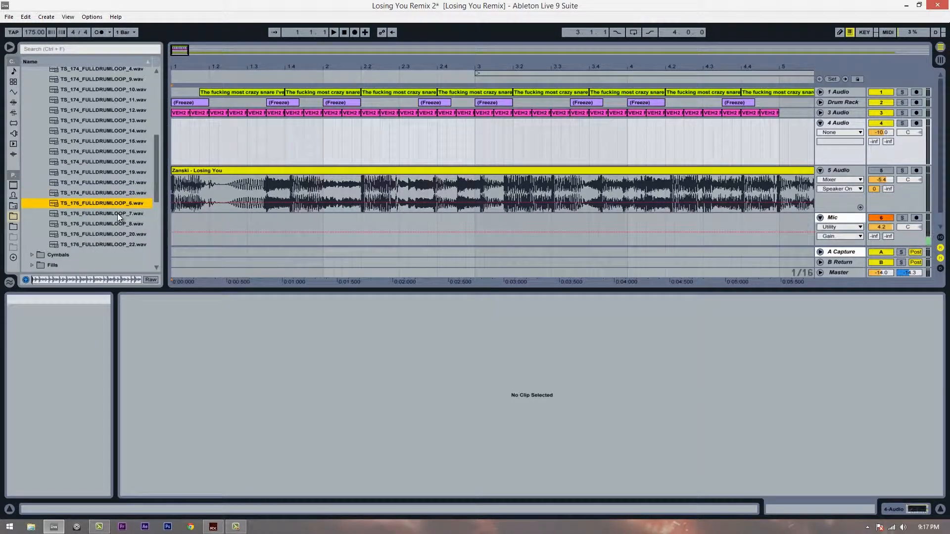
pyautogui.click(117, 212)
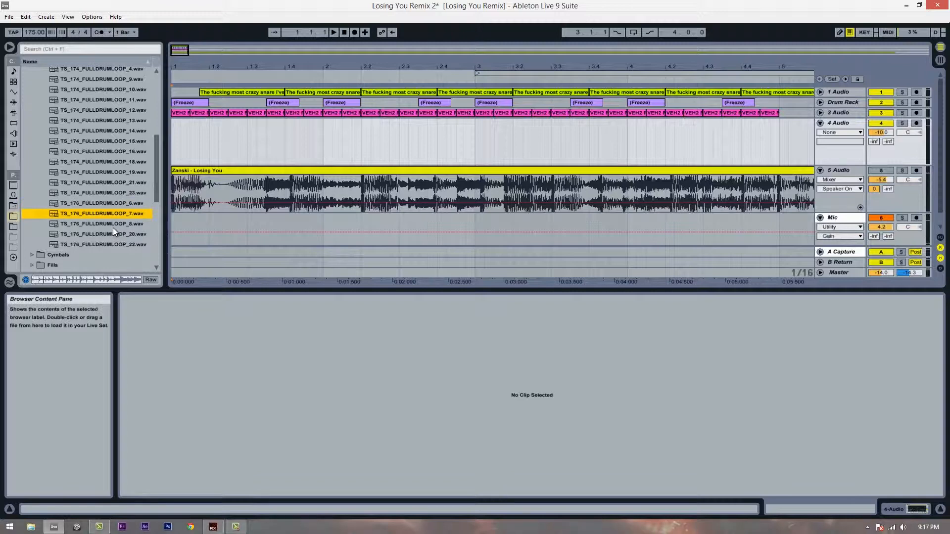
pyautogui.click(112, 224)
pyautogui.click(108, 235)
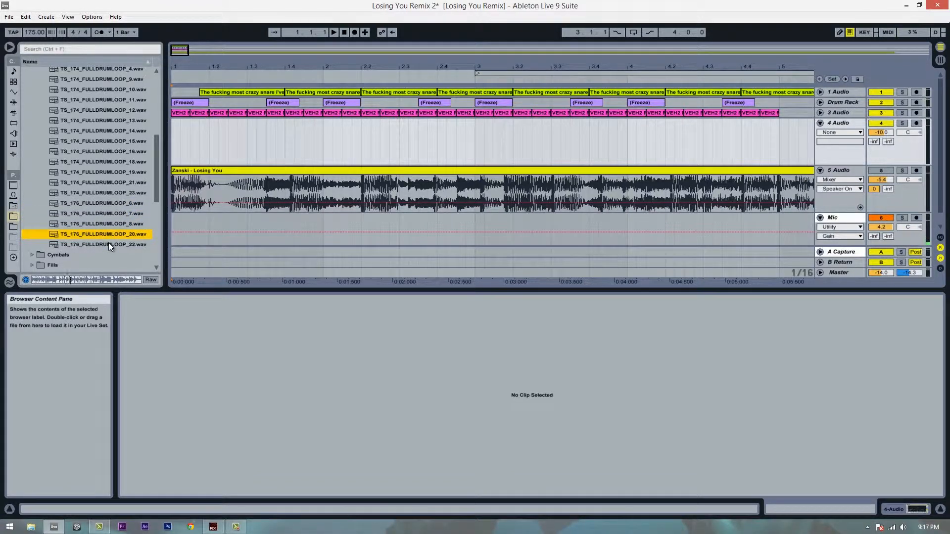
pyautogui.click(109, 242)
pyautogui.scroll(2, 70, 211)
pyautogui.scroll(-2, 70, 212)
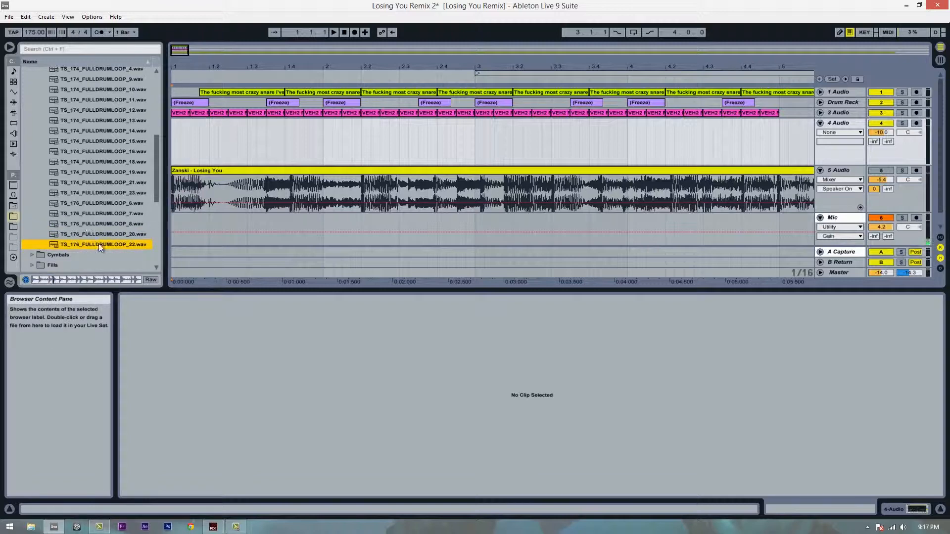
pyautogui.moveTo(99, 245); pyautogui.dragTo(176, 148)
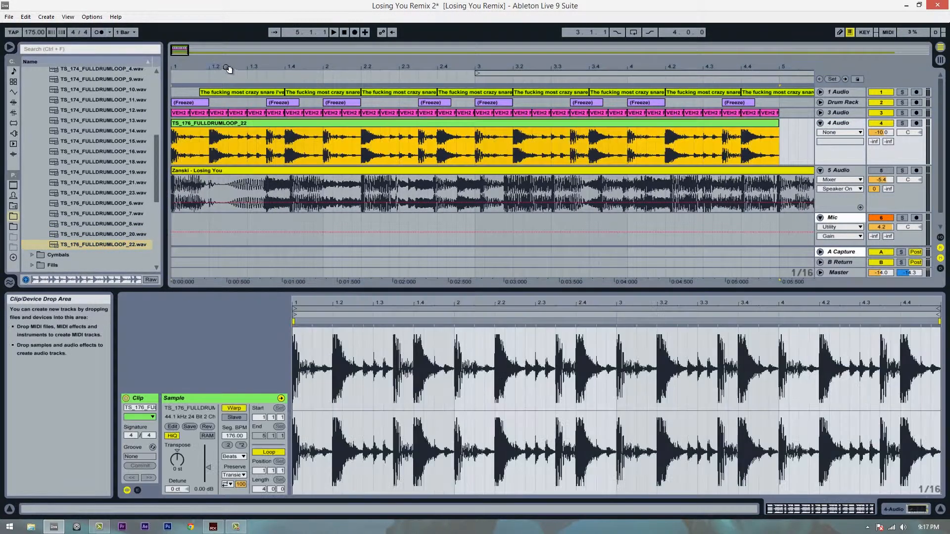
pyautogui.click(179, 148)
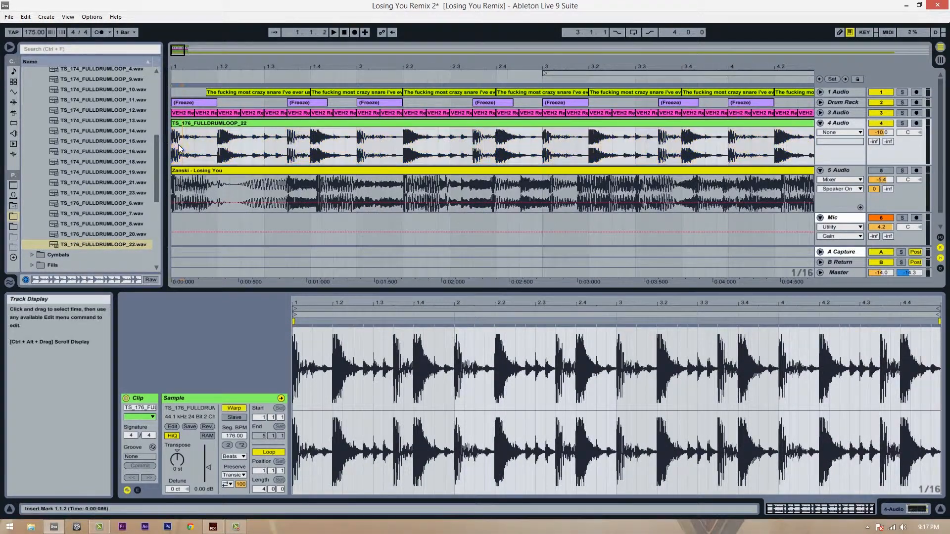
# Add an EQ Eight to the 4 Audio track, set its low-cut frequency to 208 Hz and play from 1.1.1.
pyautogui.click(841, 125)
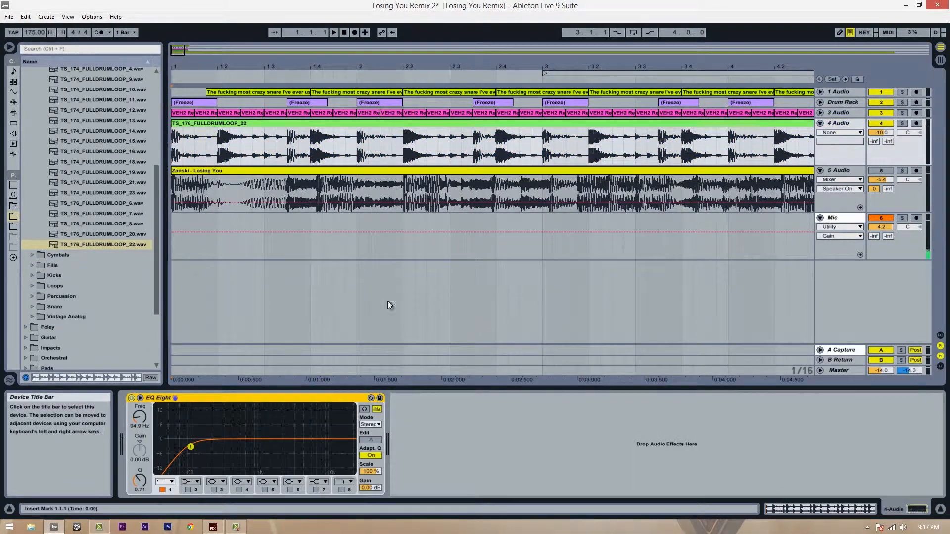
pyautogui.moveTo(144, 429); pyautogui.dragTo(144, 423)
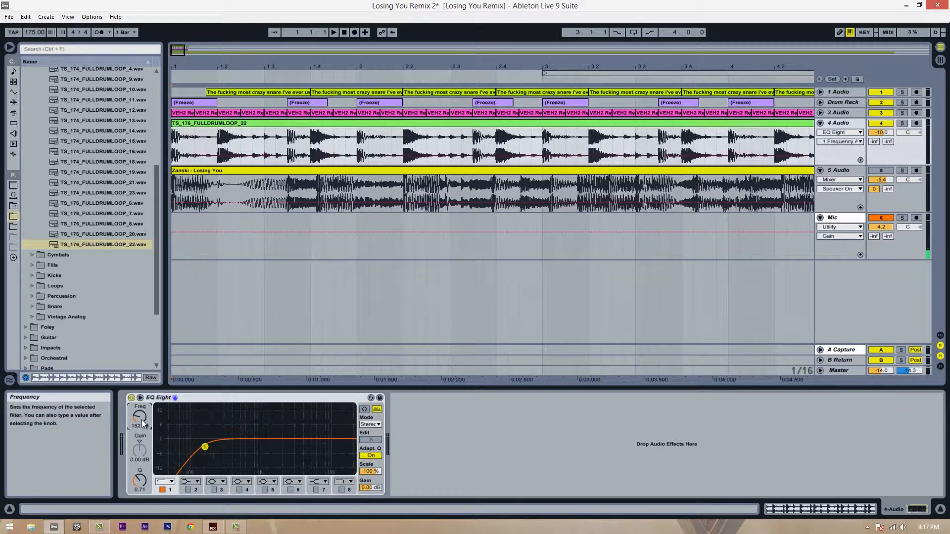
pyautogui.click(177, 148)
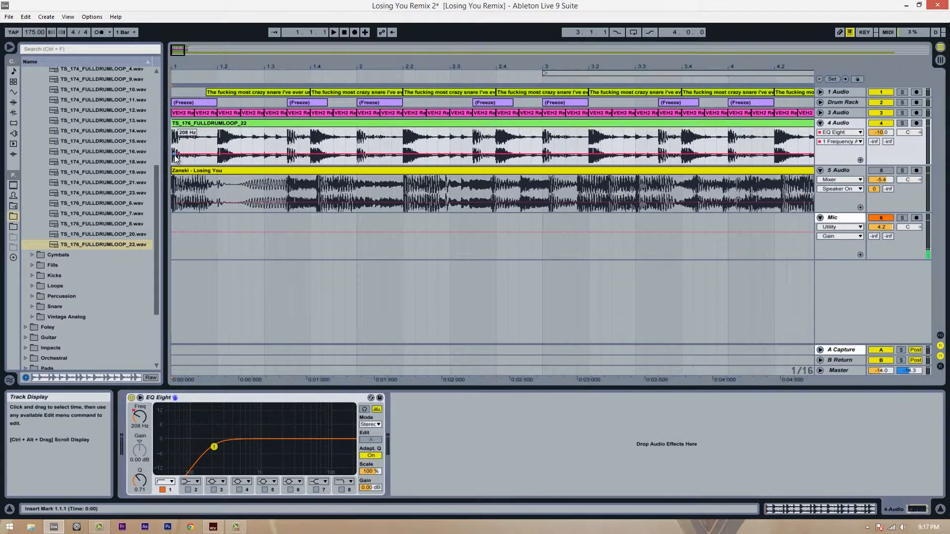
pyautogui.press('space')
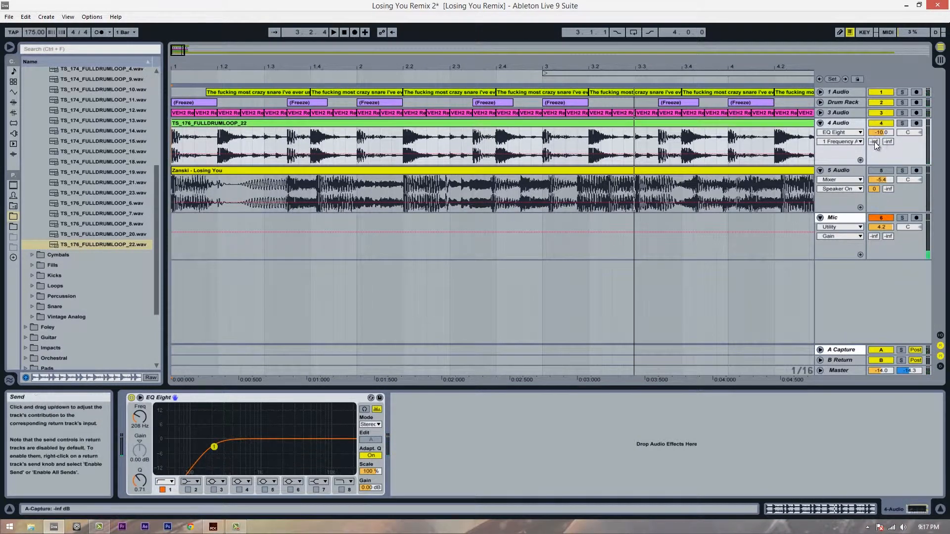
# Set the 4 Audio track's A-Capture send to 0 and play the break through to the end of bar 4.
pyautogui.moveTo(874, 142); pyautogui.dragTo(875, 93)
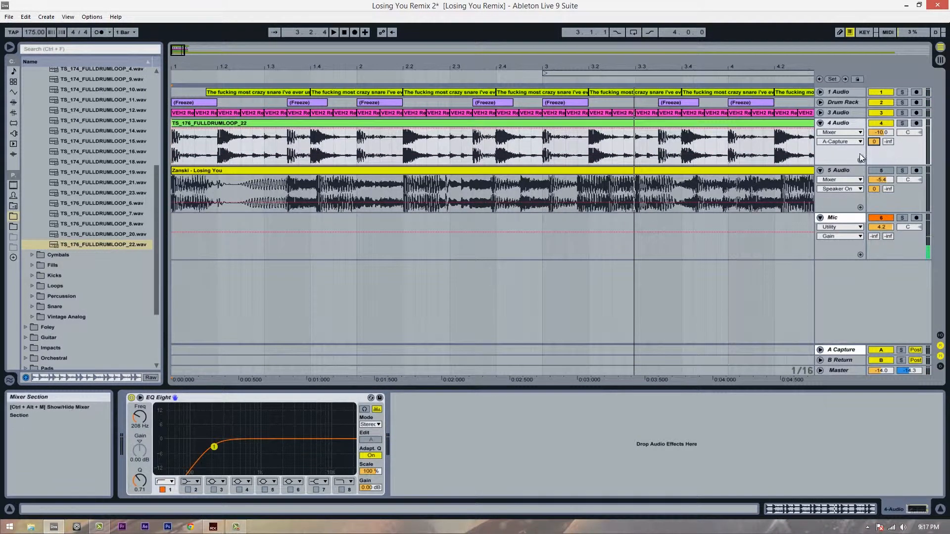
pyautogui.press('space')
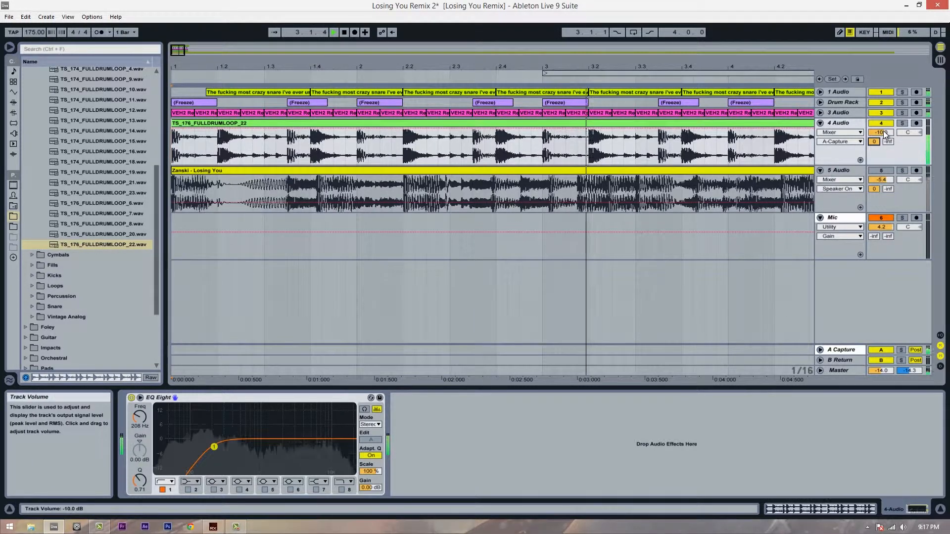
pyautogui.moveTo(735, 64); pyautogui.dragTo(559, 52)
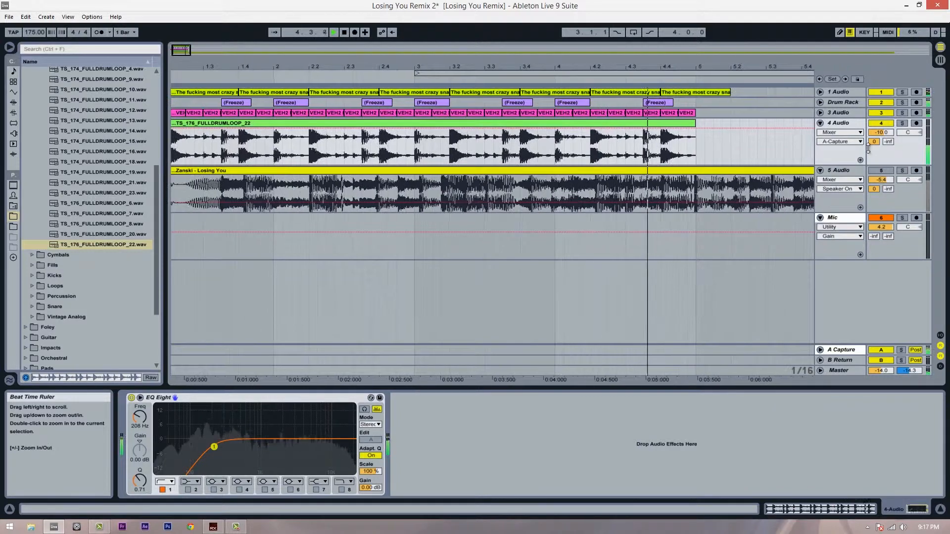
pyautogui.press('space')
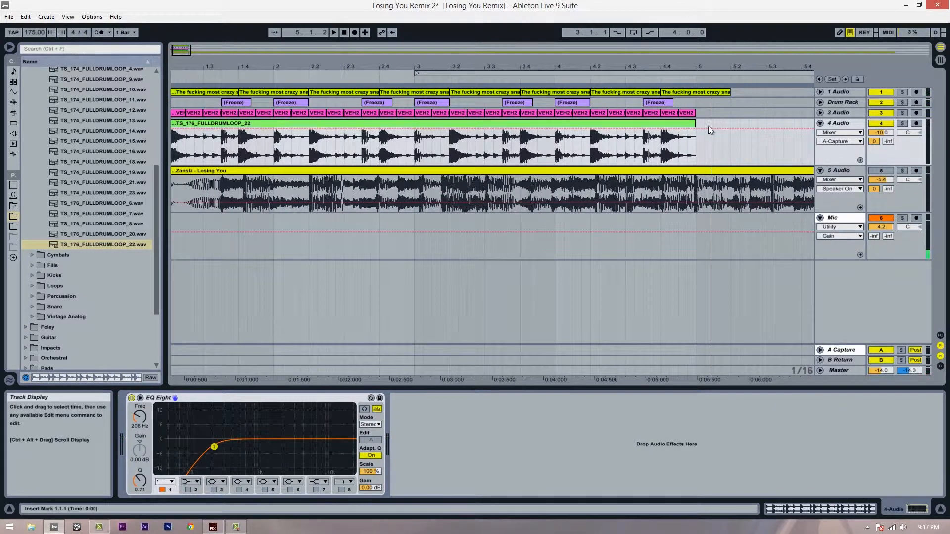
# Select the whole break clip on 4 Audio and listen to it with the drums from 1.1.1.
pyautogui.click(695, 122)
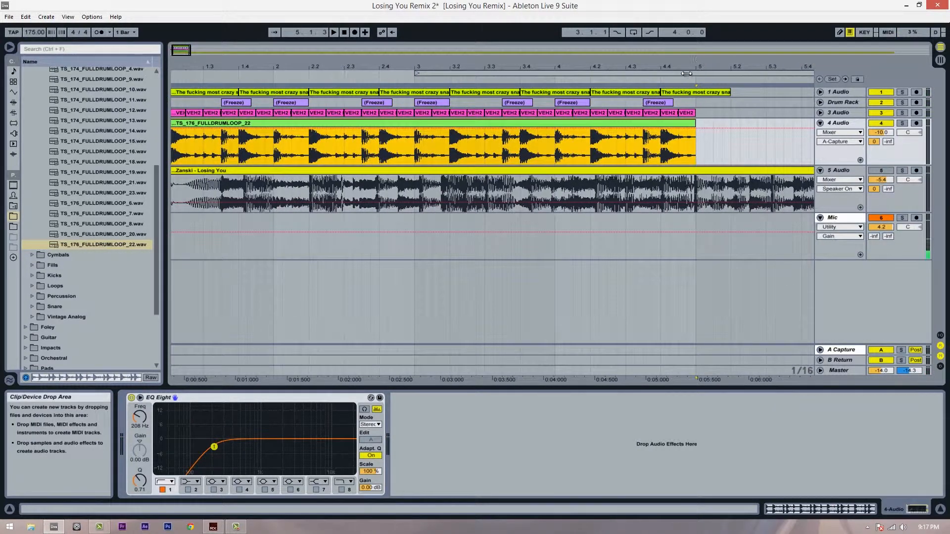
pyautogui.moveTo(687, 66); pyautogui.dragTo(757, 63)
pyautogui.press('space')
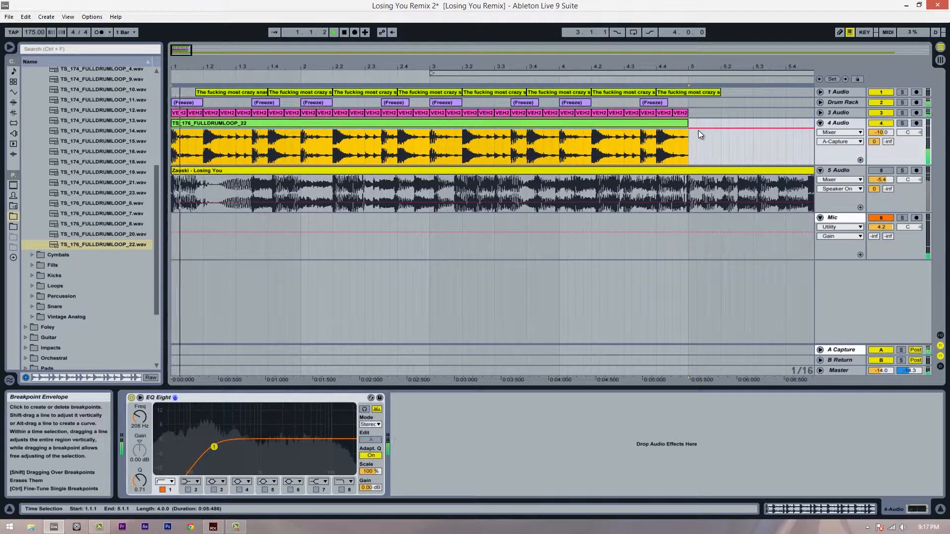
pyautogui.click(841, 123)
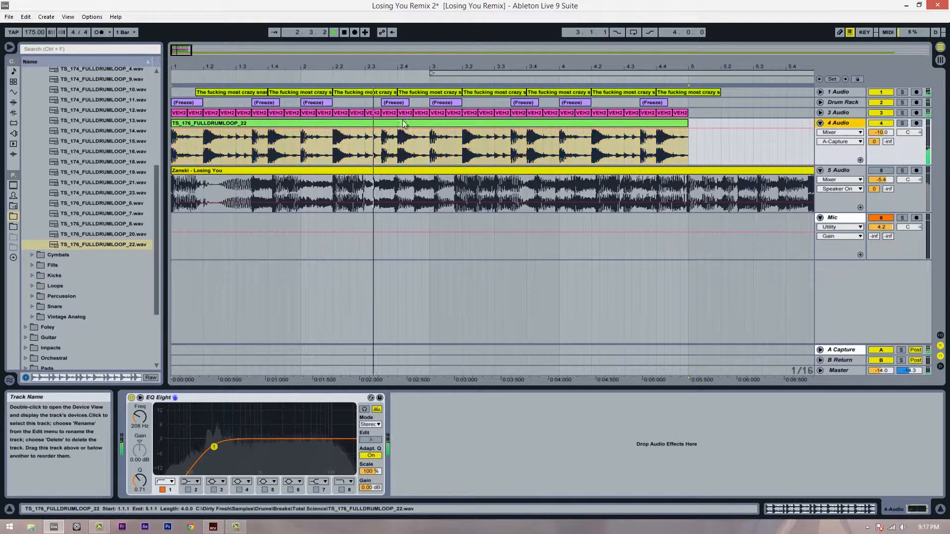
pyautogui.press('space')
# Delete the break's first kick between 1.1.1 and 1.1.2 and play the result from 1.1.1.
pyautogui.click(182, 147)
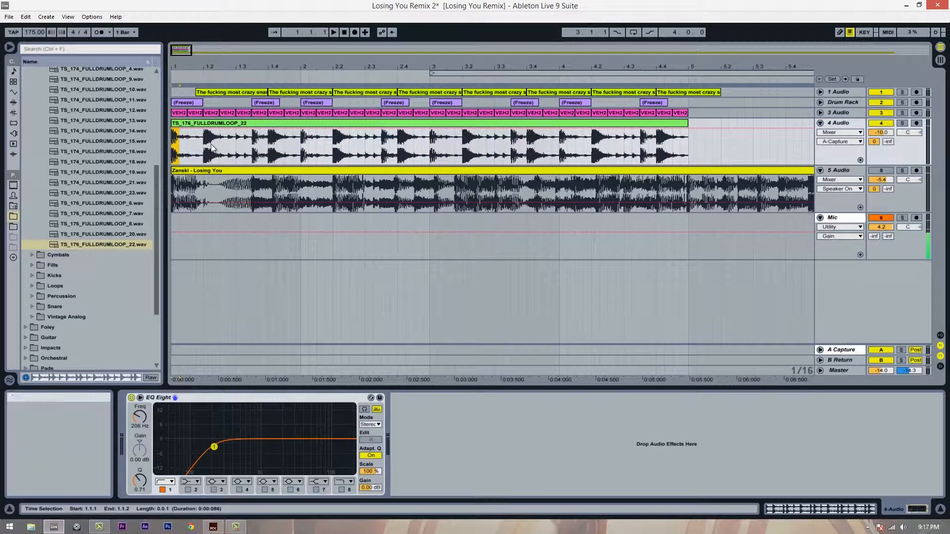
pyautogui.press('Delete')
pyautogui.click(173, 144)
pyautogui.press('space')
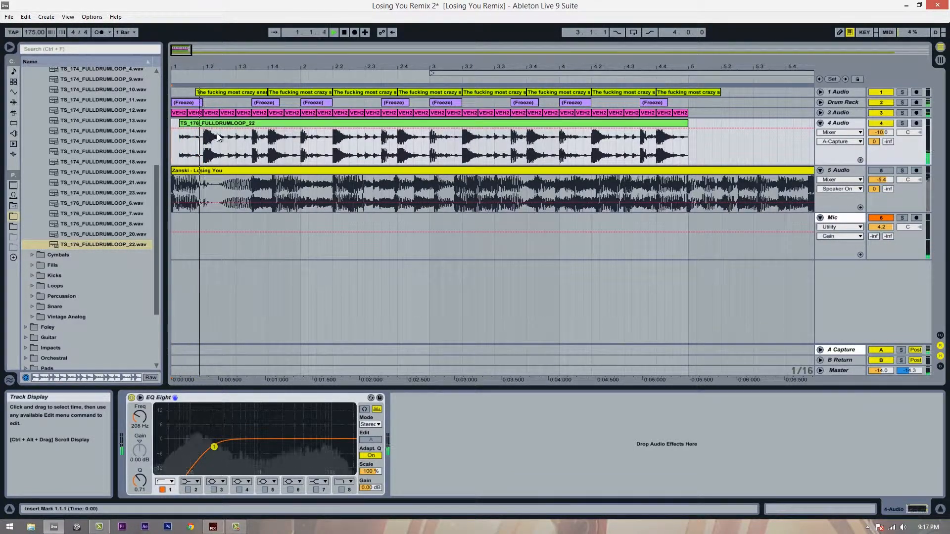
pyautogui.press('space')
# Cut out the break's hit between 1.2.1 and 1.2.4 and play the pattern from 1.1.1.
pyautogui.moveTo(204, 148); pyautogui.dragTo(225, 145)
pyautogui.hotkey('ctrl', 'e')
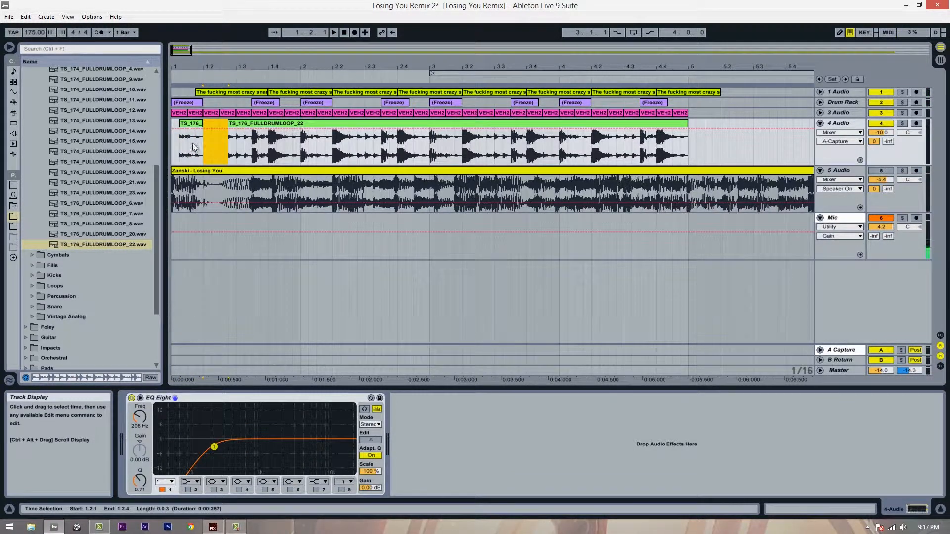
pyautogui.press('Delete')
pyautogui.click(173, 147)
pyautogui.press('space')
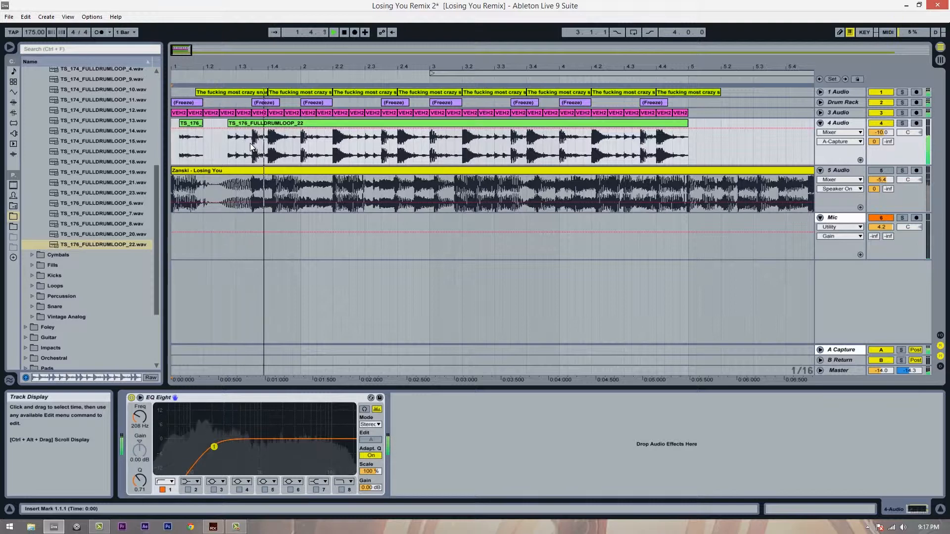
# Cut out the break's hit between 1.4.1 and 1.4.3 and play the pattern from 1.1.1.
pyautogui.moveTo(271, 145); pyautogui.dragTo(284, 148)
pyautogui.press('space')
pyautogui.hotkey('ctrl', 'e')
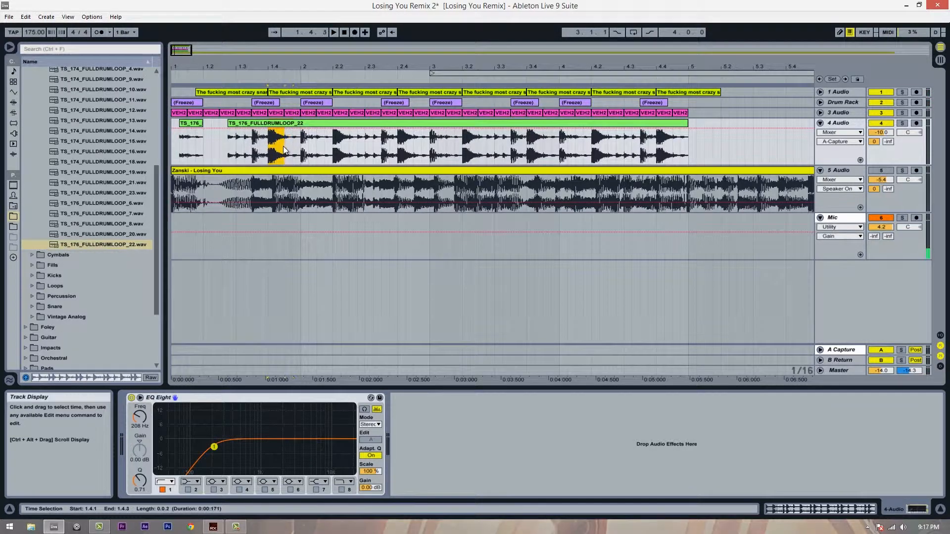
pyautogui.press('Delete')
pyautogui.click(173, 150)
pyautogui.press('space')
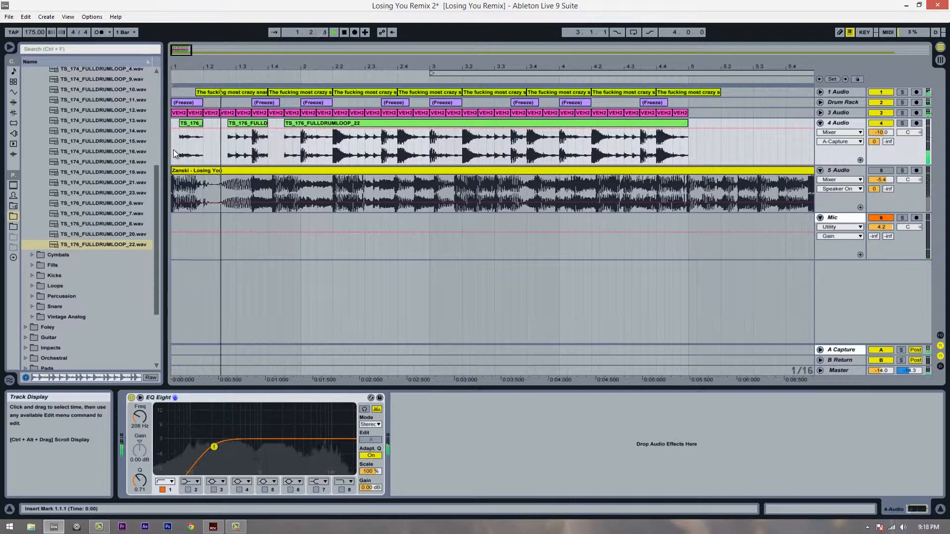
pyautogui.press('space')
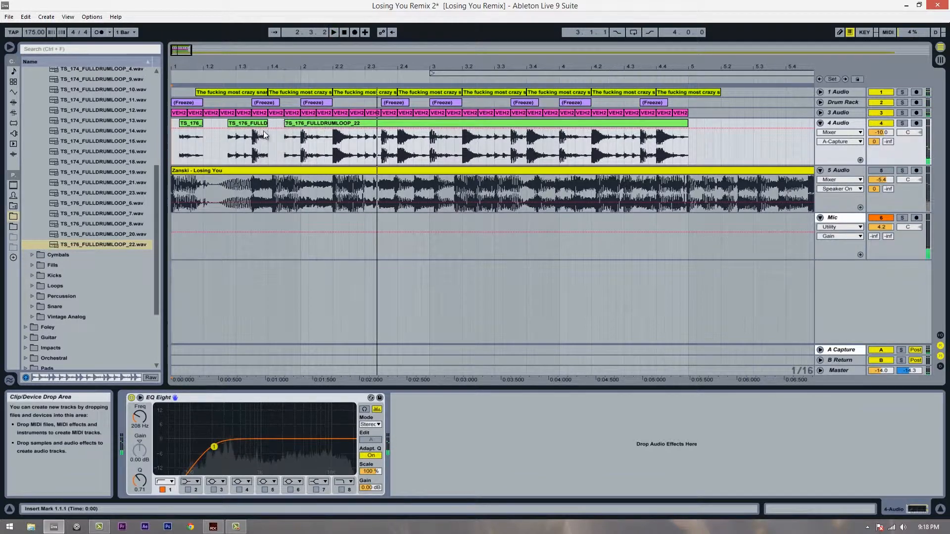
# Undo the cuts made in the break so the clip on 4 Audio is whole again.
pyautogui.hotkey('ctrl', 'z')
pyautogui.hotkey('ctrl', 'z')
pyautogui.hotkey('ctrl', 'z')
# Split out the break's hit between 1.2.1 and 1.2.4, lower its clip gain to -3.28 dB and play from 1.1.1.
pyautogui.moveTo(204, 143); pyautogui.dragTo(224, 141)
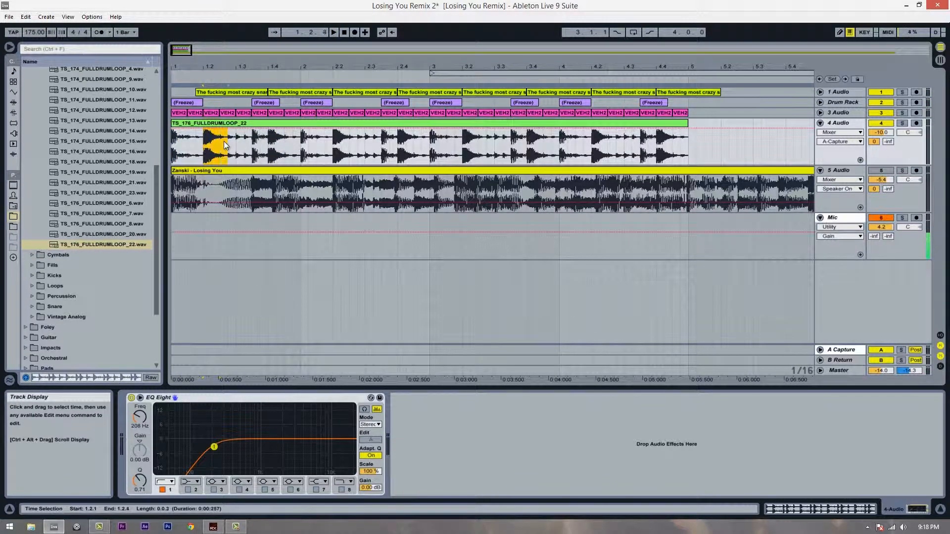
pyautogui.hotkey('ctrl', 'e')
pyautogui.doubleClick(214, 122)
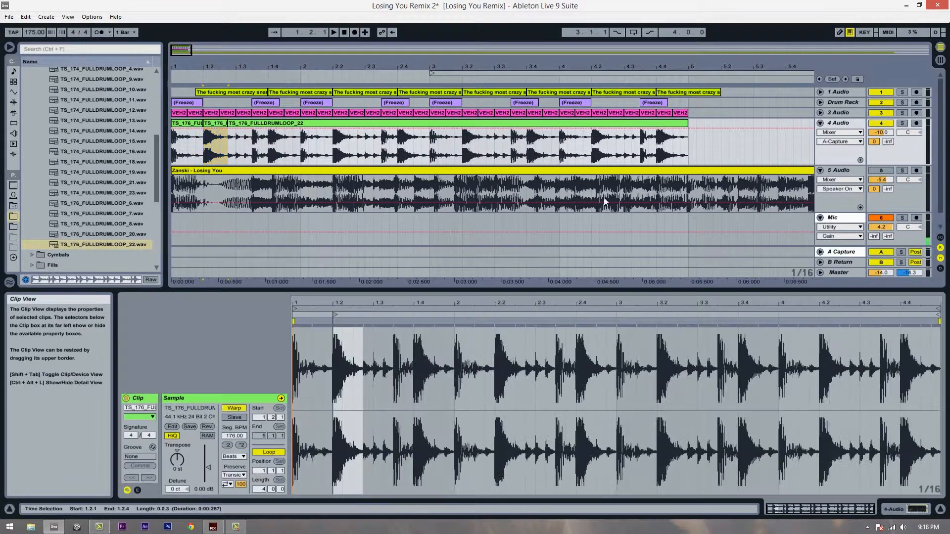
pyautogui.scroll(-5, 197, 467)
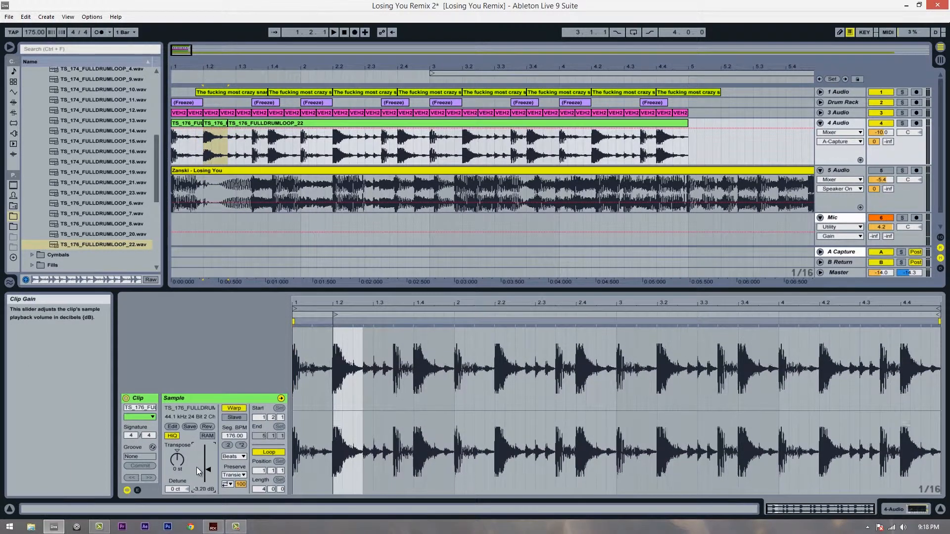
pyautogui.click(173, 150)
pyautogui.press('space')
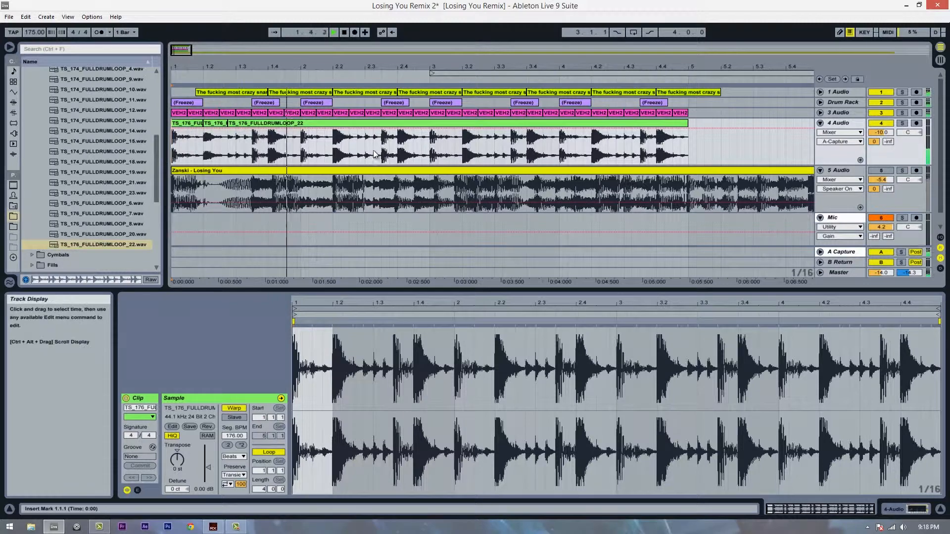
pyautogui.press('space')
# Split out the break's hit between 1.4.1 and 1.4.3, lower its clip gain to -5.57 dB and listen to it.
pyautogui.click(271, 149)
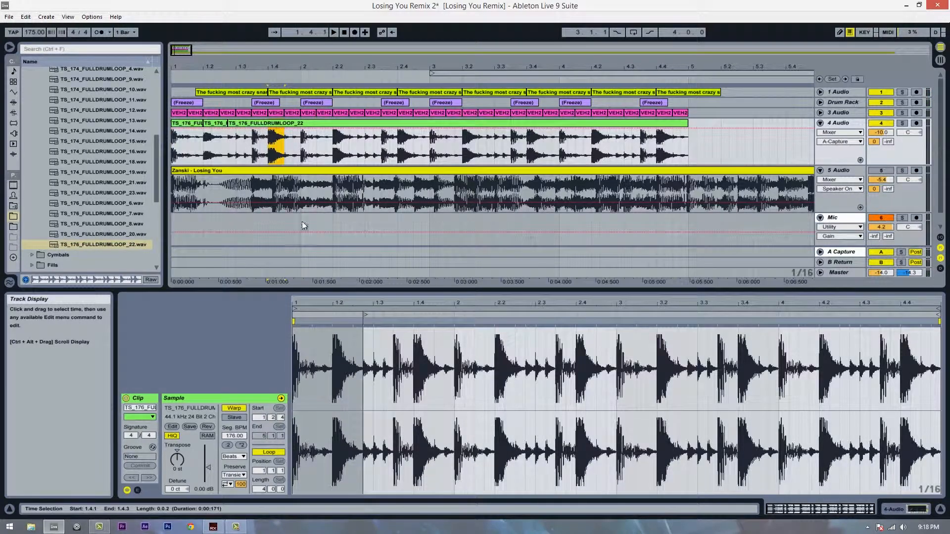
pyautogui.hotkey('ctrl', 'e')
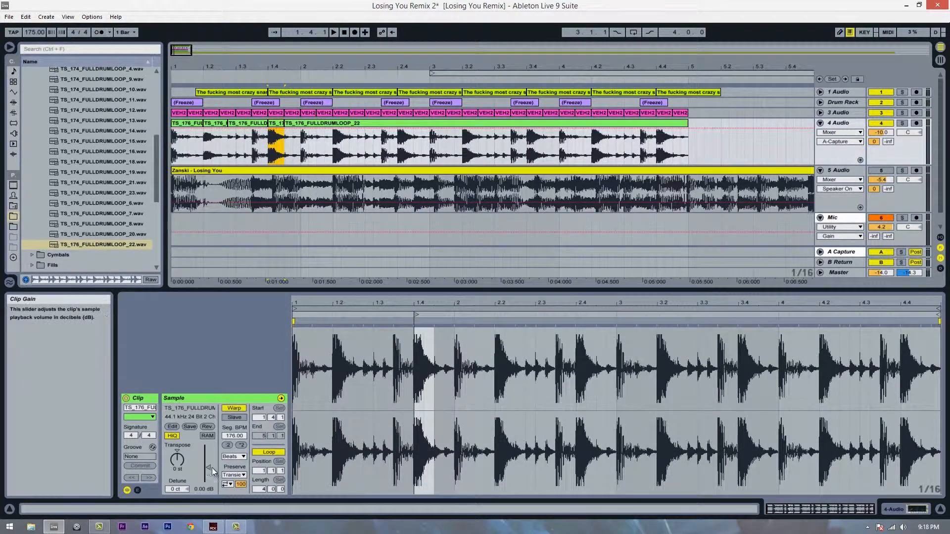
pyautogui.moveTo(212, 468); pyautogui.dragTo(208, 472)
pyautogui.press('space')
pyautogui.press('space')
pyautogui.press('space')
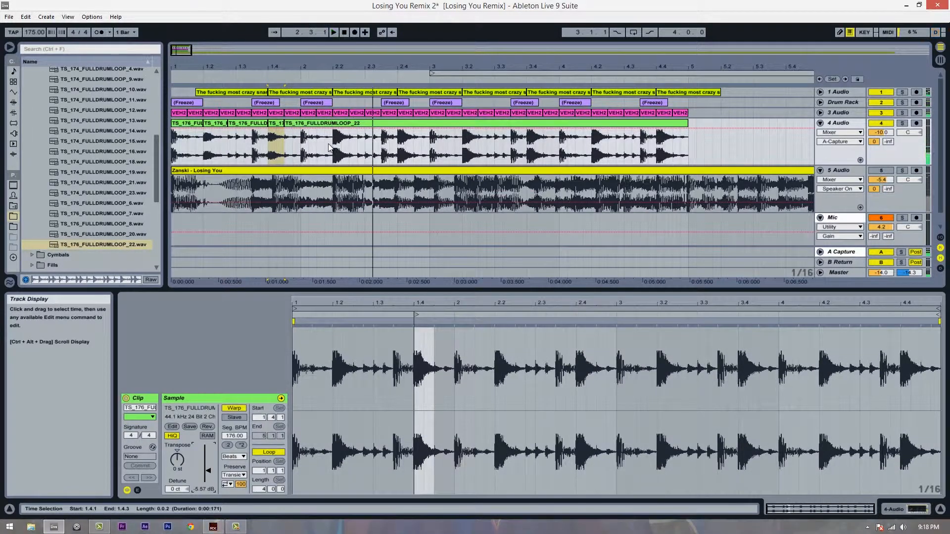
pyautogui.press('space')
# Split out the break's hit between 2.2.1 and 2.2.3 and lower its clip gain to -5.94 dB.
pyautogui.moveTo(329, 148); pyautogui.dragTo(349, 147)
pyautogui.hotkey('ctrl', 'e')
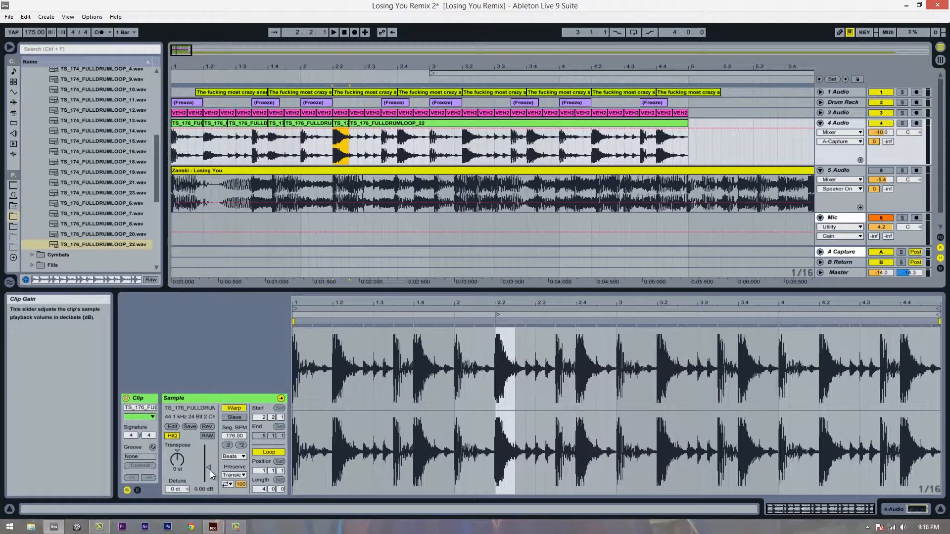
pyautogui.moveTo(211, 475); pyautogui.dragTo(198, 471)
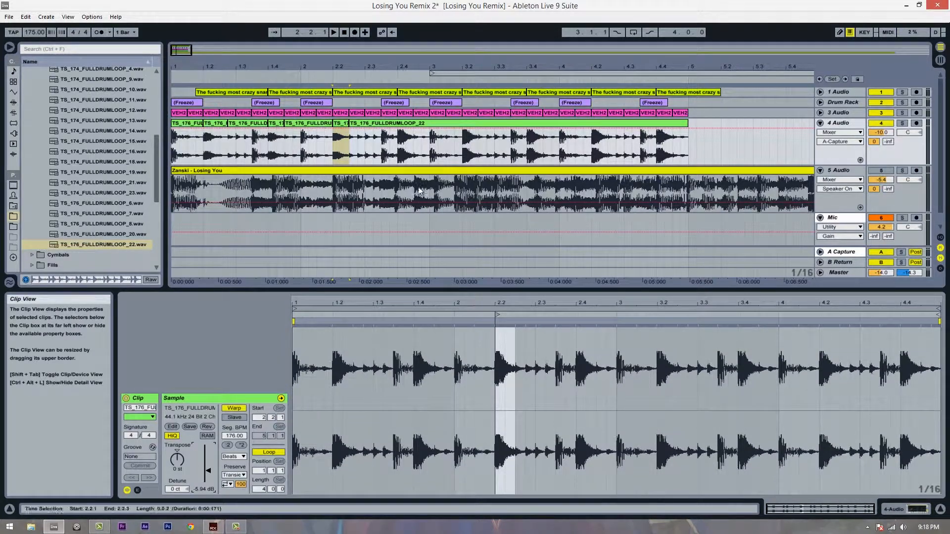
# Split out the break's hit between 2.4.1 and 2.4.3 and lower its clip gain to -6.45 dB.
pyautogui.click(382, 151)
pyautogui.press('space')
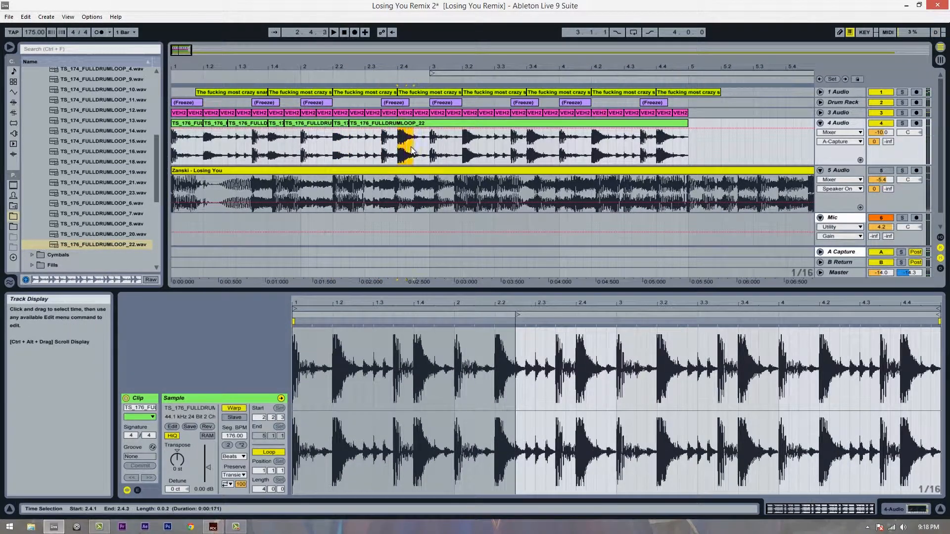
pyautogui.hotkey('ctrl', 'e')
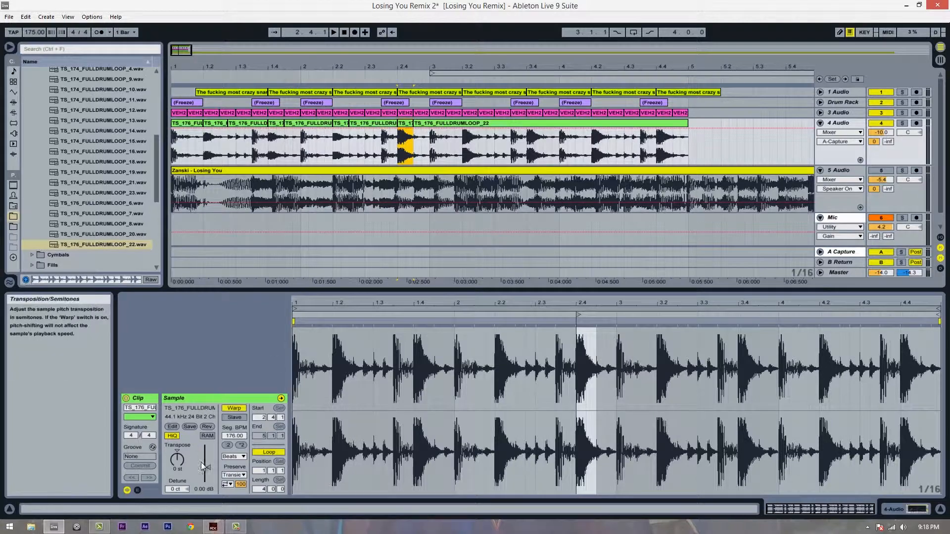
pyautogui.moveTo(206, 467); pyautogui.dragTo(197, 474)
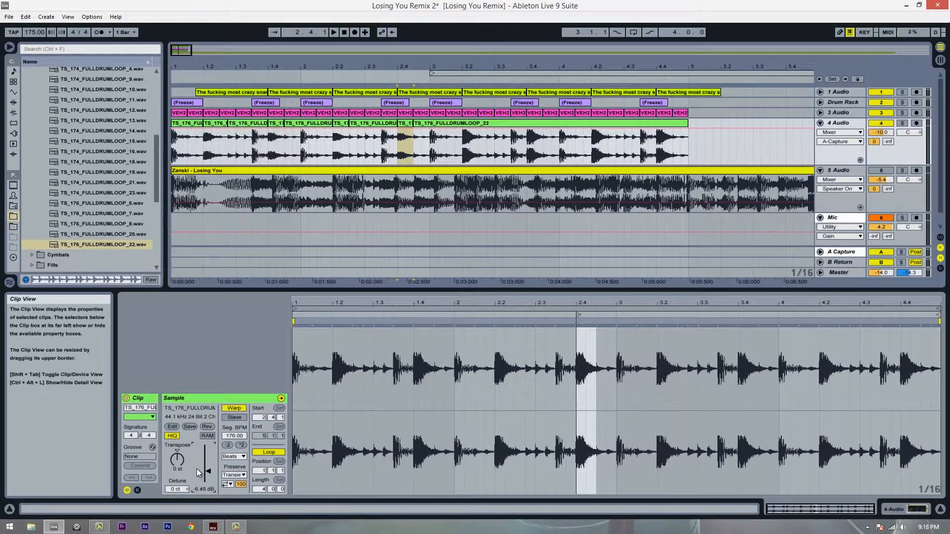
# Play the break from 3.2.1 and try deleting the remaining clip from 2.4.3 to 5.1.1.
pyautogui.click(463, 152)
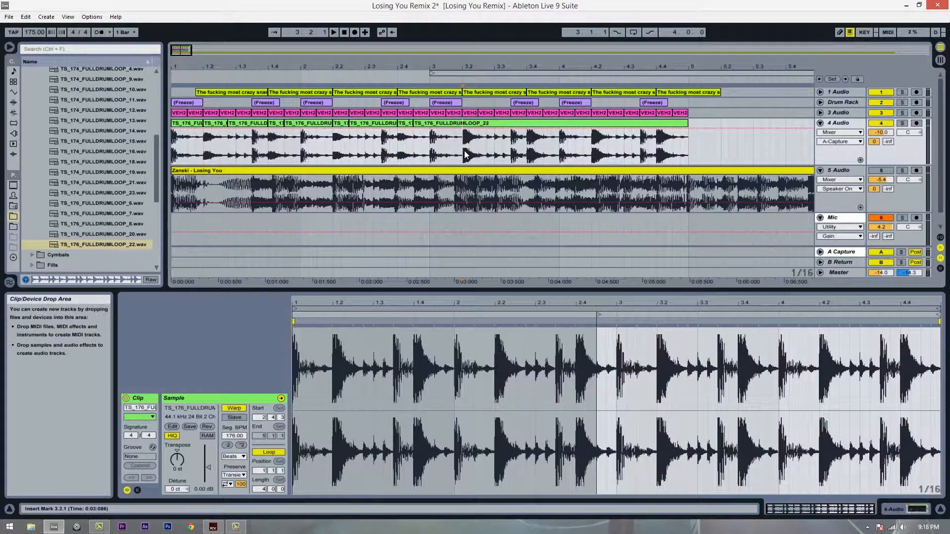
pyautogui.press('space')
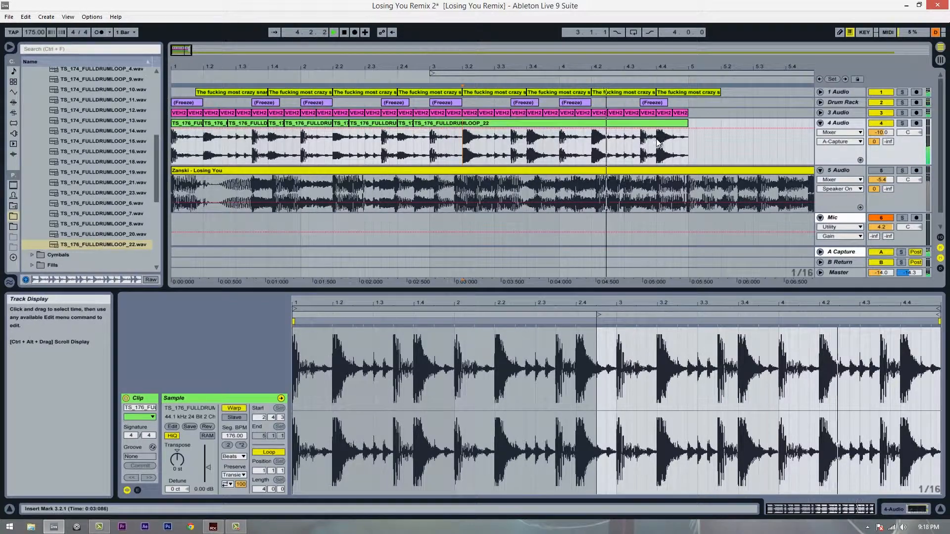
pyautogui.press('space')
pyautogui.click(670, 124)
pyautogui.press('Delete')
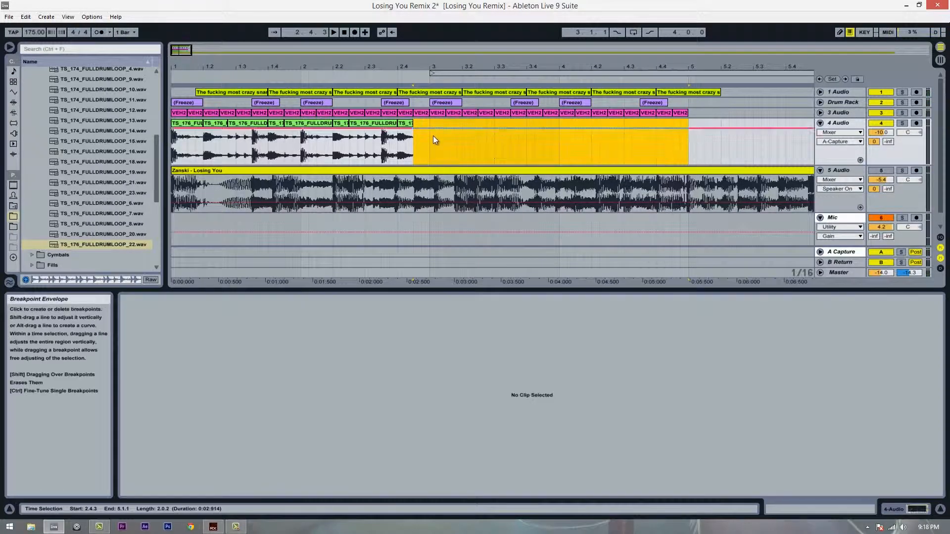
pyautogui.hotkey('ctrl', 'z')
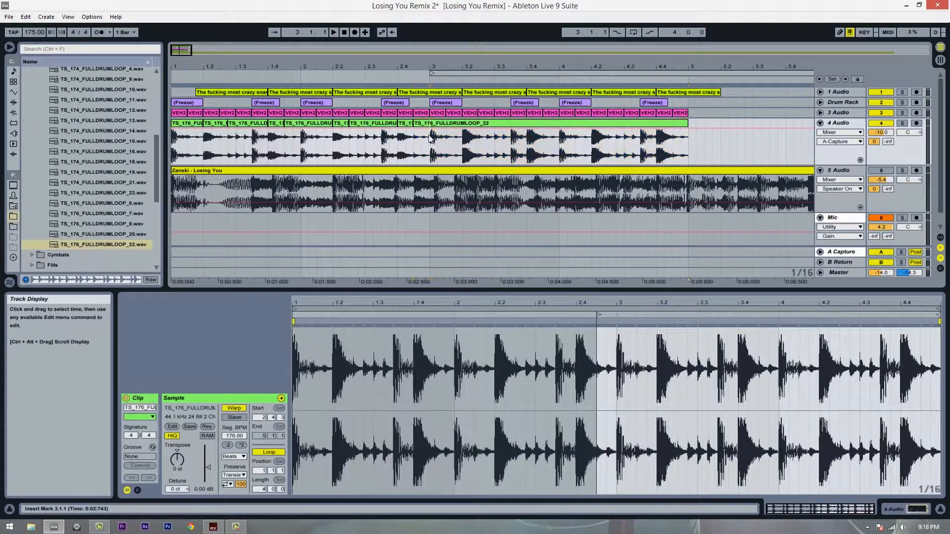
# Replace the break after 3.1.1 with a duplicate of its edited first two bars on 4 Audio.
pyautogui.click(431, 129)
pyautogui.click(430, 148)
pyautogui.press('Delete')
pyautogui.moveTo(430, 148); pyautogui.dragTo(168, 145)
pyautogui.hotkey('ctrl', 'd')
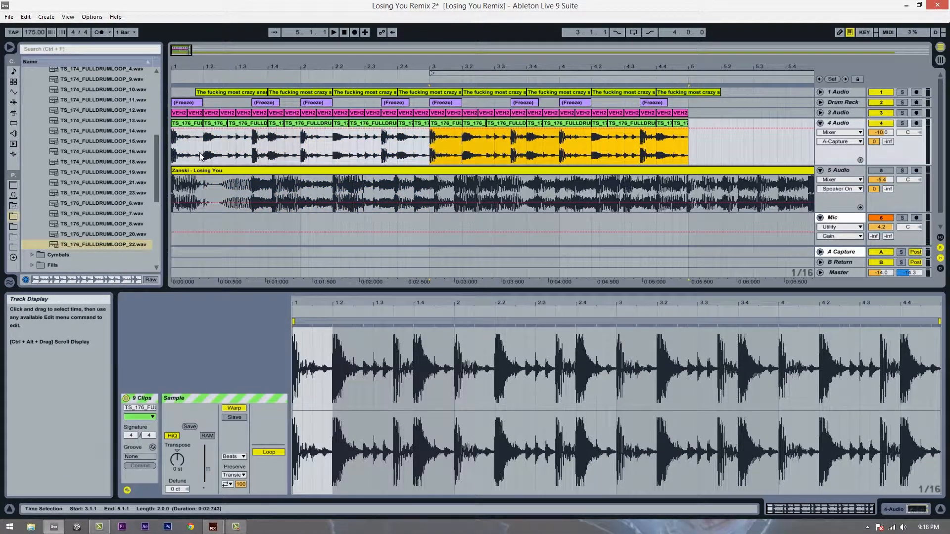
# Play the full four-bar pattern from 1.1.1 to its end.
pyautogui.click(172, 154)
pyautogui.press('space')
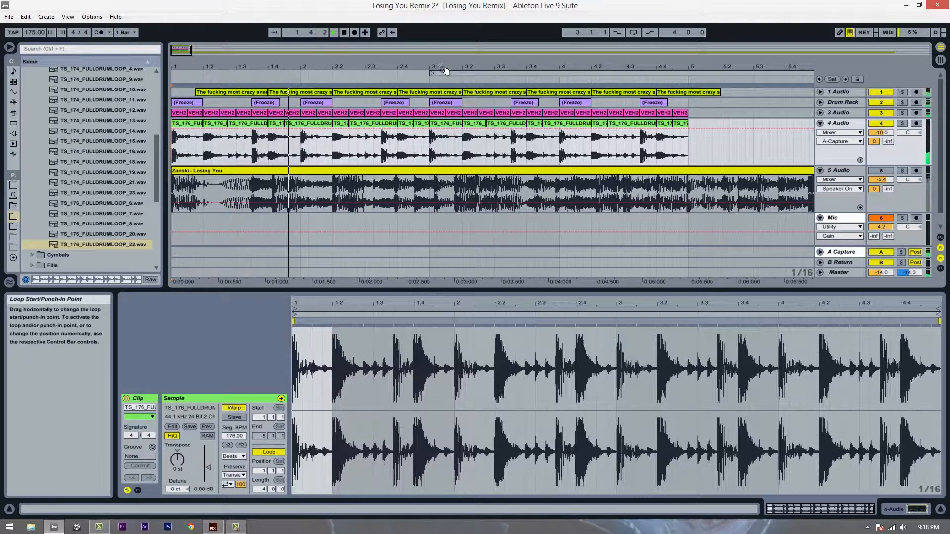
pyautogui.moveTo(446, 63); pyautogui.dragTo(447, 54)
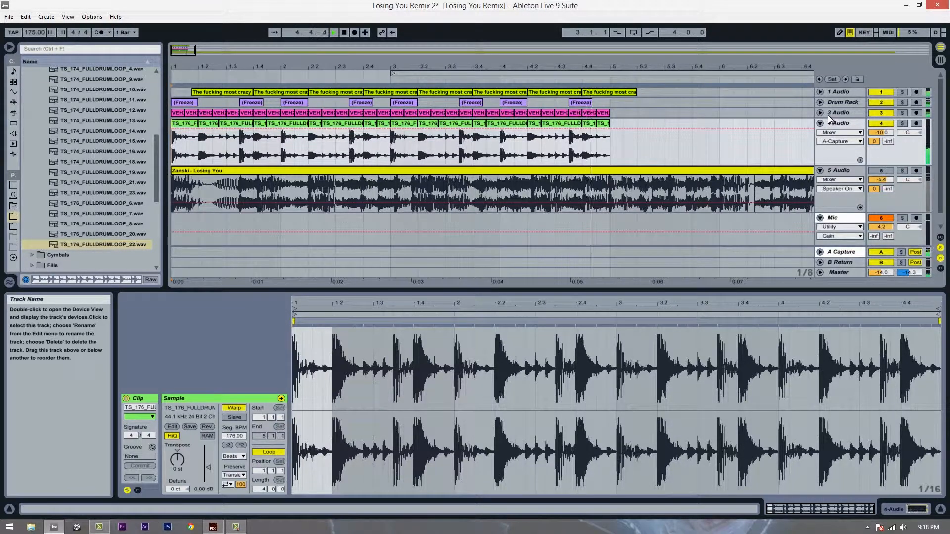
pyautogui.press('space')
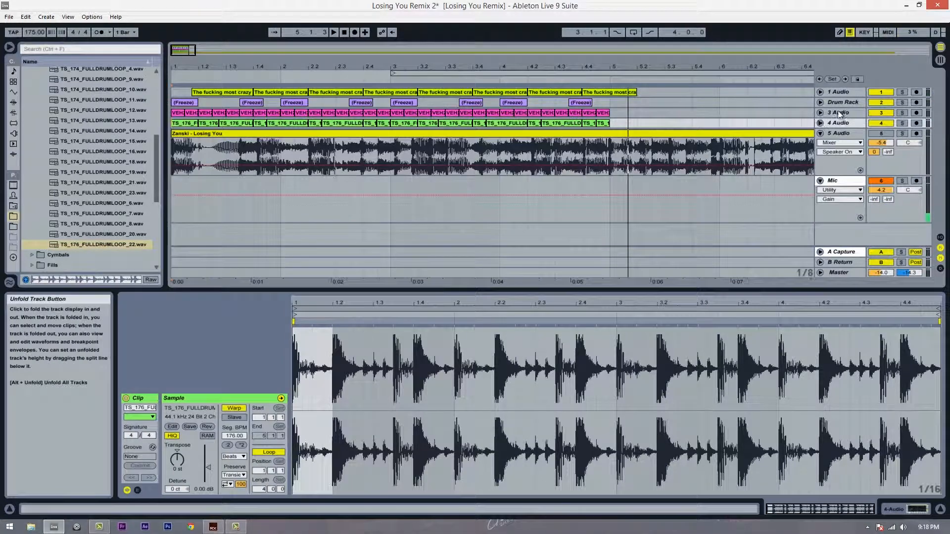
# Fold the 4 Audio track and unfold the 1 Audio snare track.
pyautogui.click(819, 123)
pyautogui.click(820, 92)
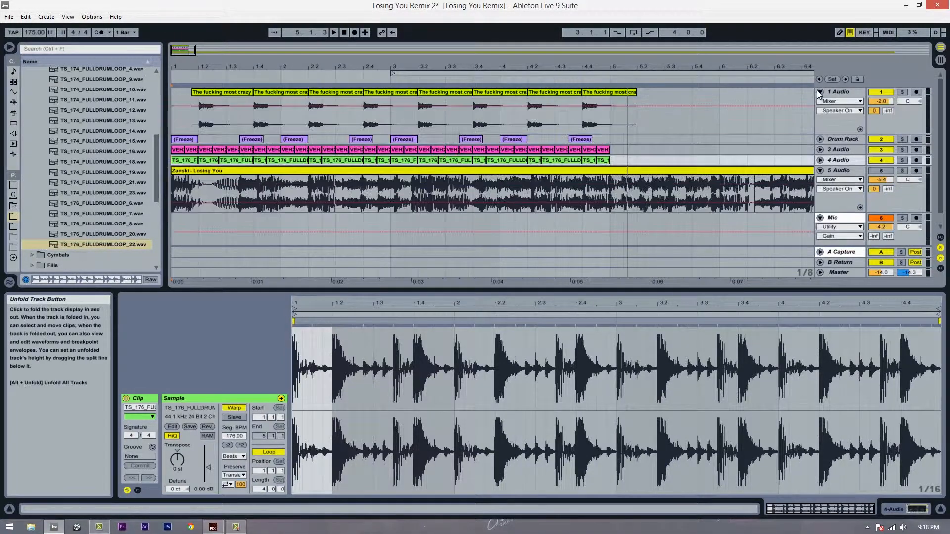
pyautogui.moveTo(238, 64); pyautogui.dragTo(238, 64)
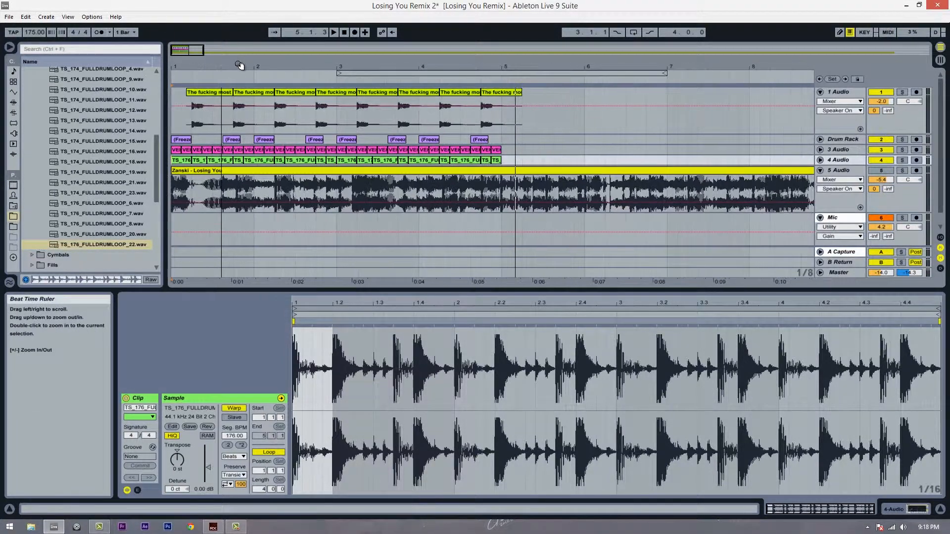
# Play the pattern from the start of bar 1 and view the EQ Eight on the 1 Audio track.
pyautogui.click(178, 121)
pyautogui.click(187, 120)
pyautogui.click(177, 125)
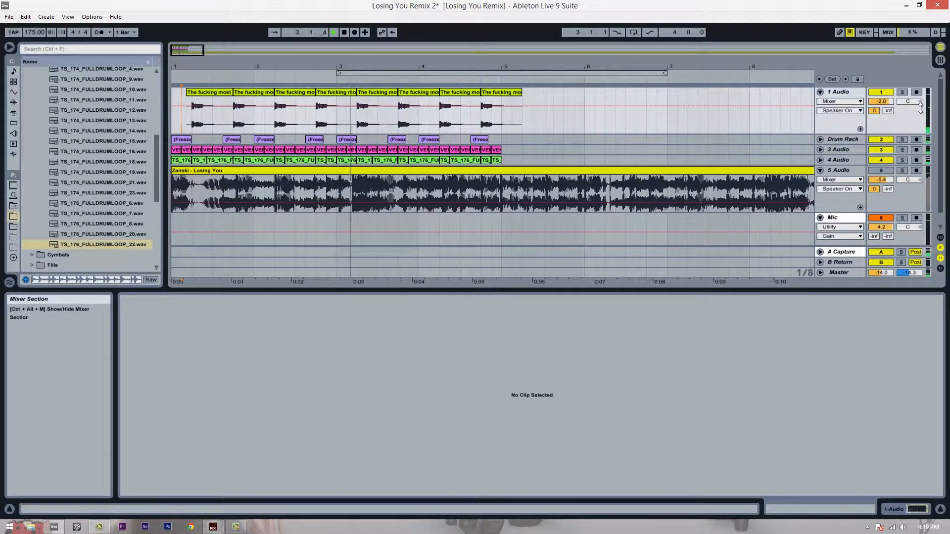
pyautogui.doubleClick(851, 93)
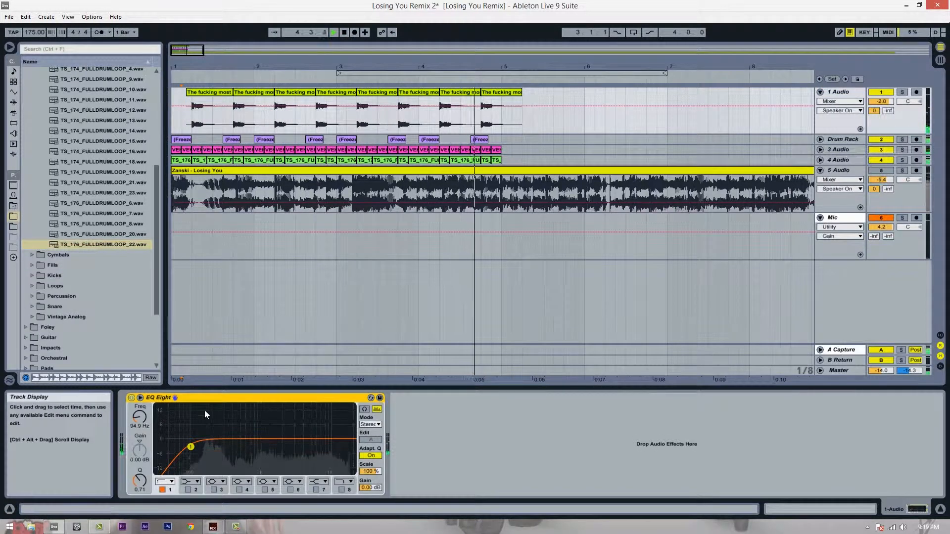
pyautogui.press('space')
pyautogui.moveTo(245, 67); pyautogui.dragTo(244, 66)
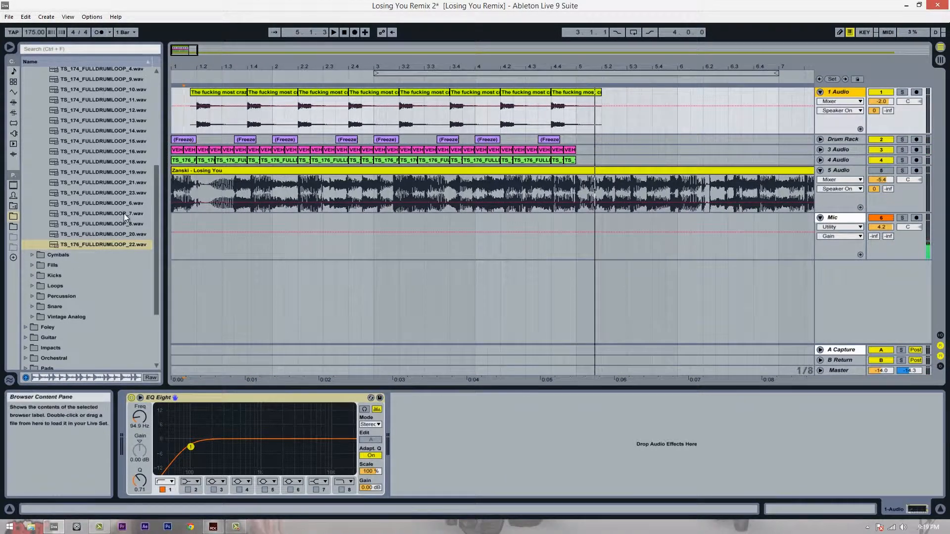
# Place the insert marker at 1.1.4 on 1 Audio and collapse the Total Science folder in the sample library.
pyautogui.click(191, 132)
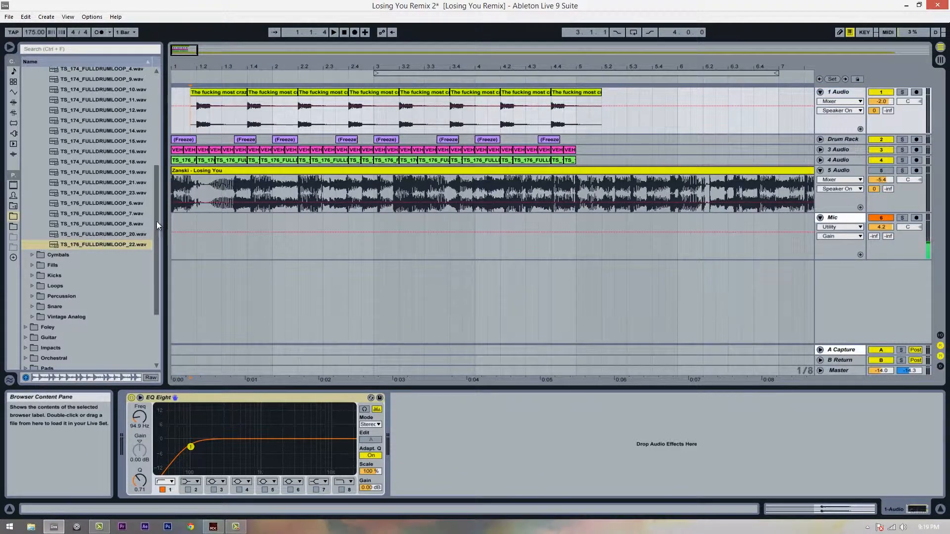
pyautogui.moveTo(158, 225); pyautogui.dragTo(160, 129)
pyautogui.click(41, 217)
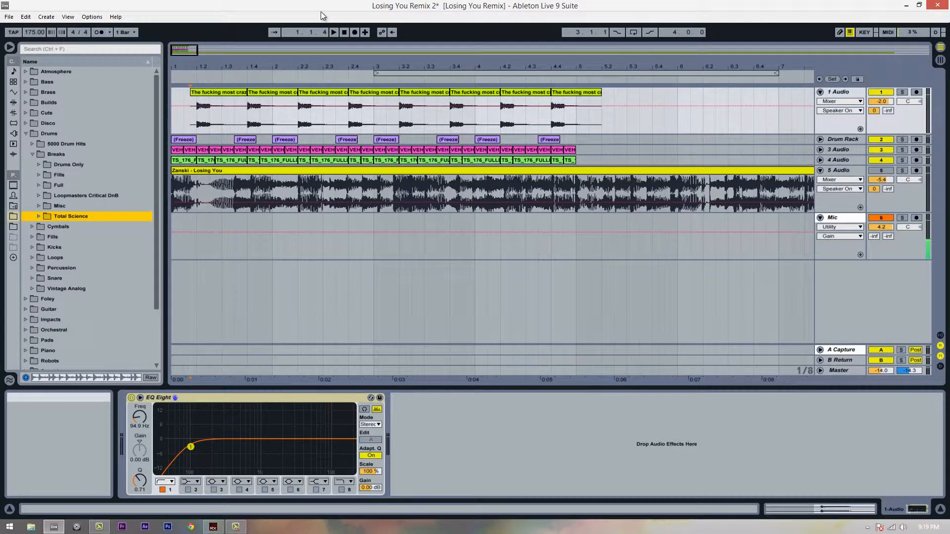